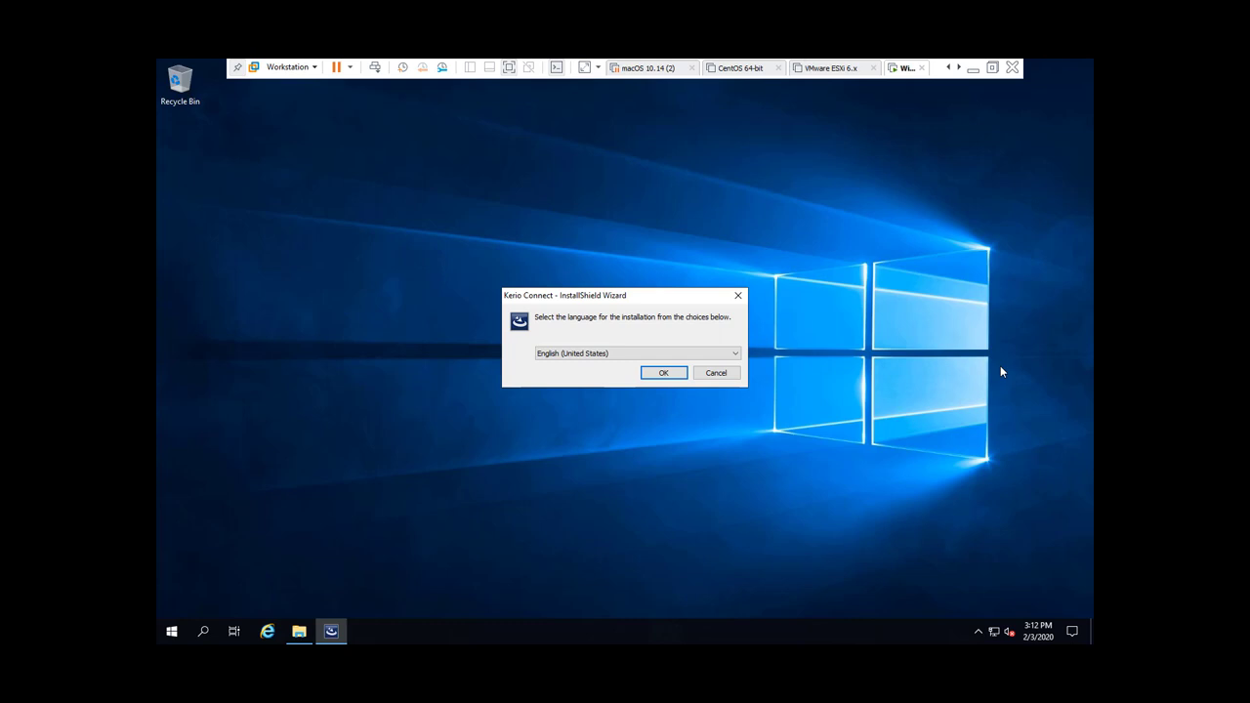
Step: Choose English as the installer language and the Complete setup type
key("Return")
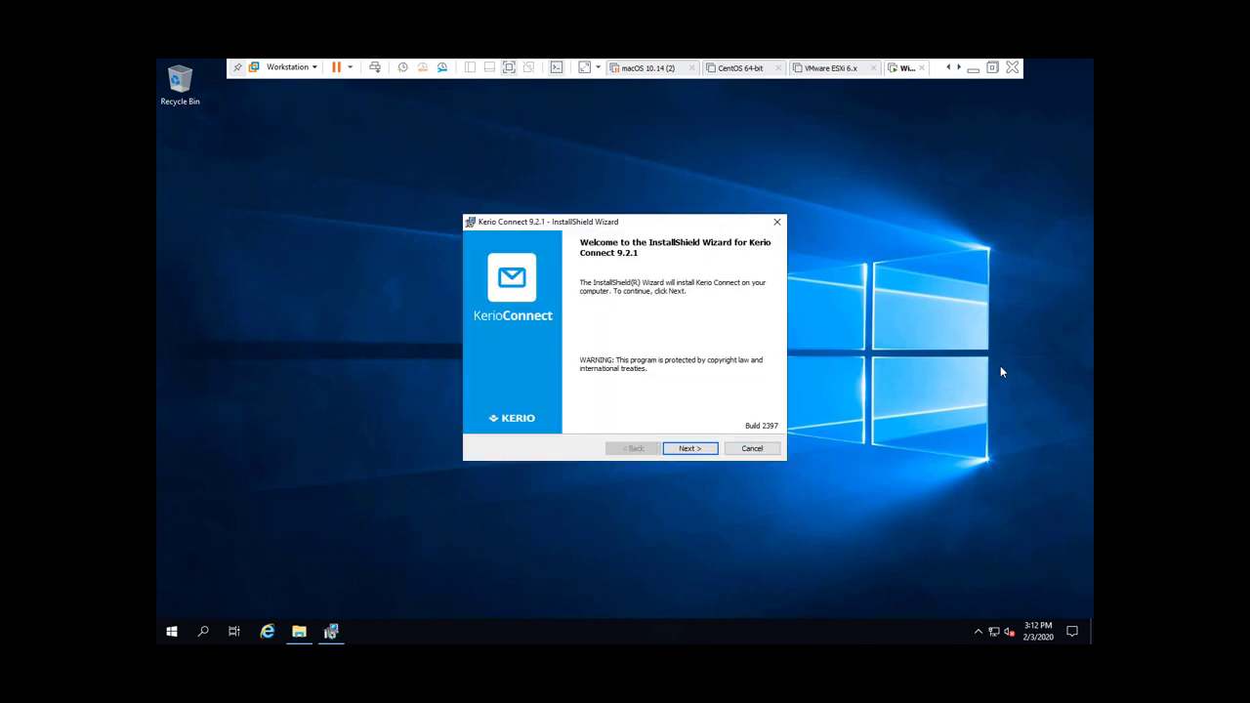
key("Return")
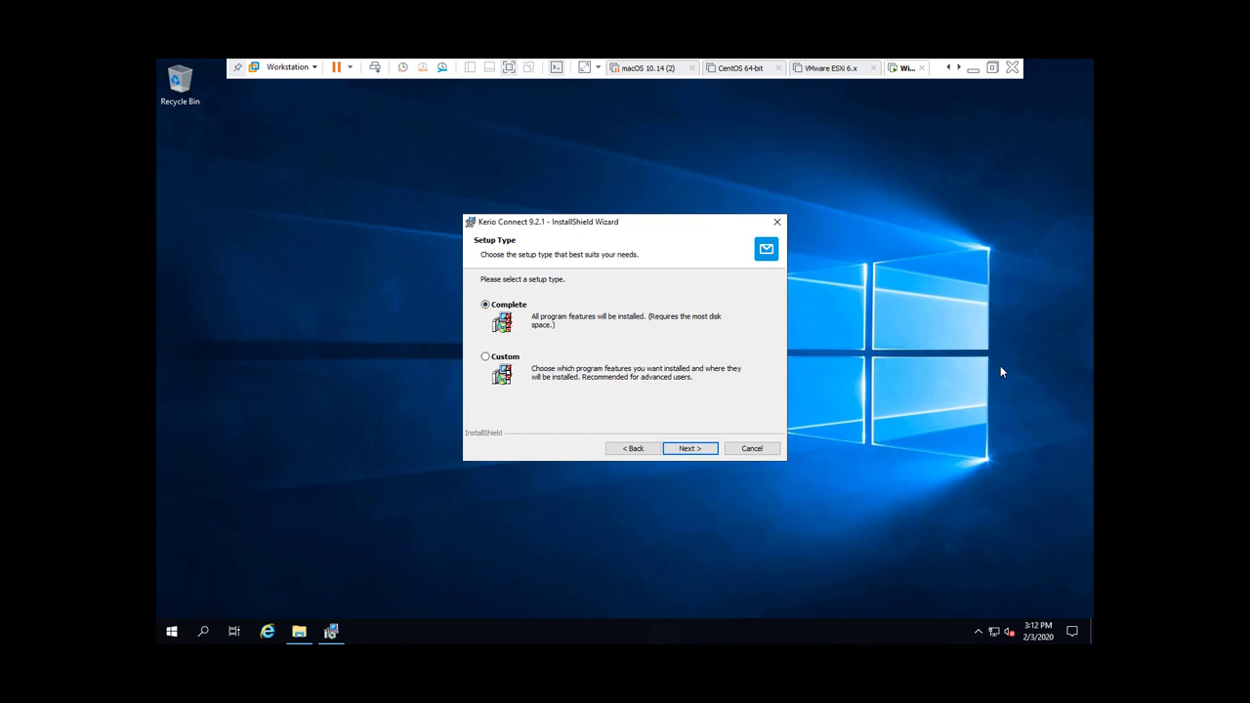
key("Return")
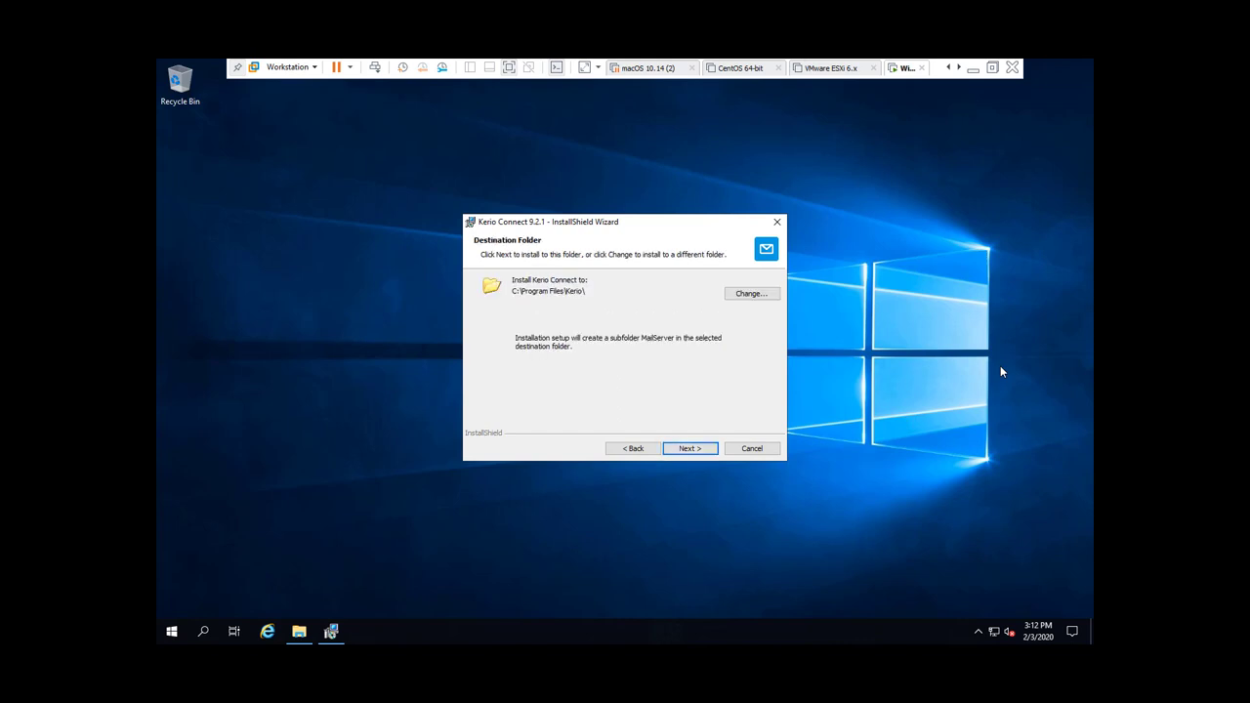
Step: Keep the default destination C:\Program Files\Kerio\ after browsing, and continue
key("Tab")
key("Tab")
key("Return")
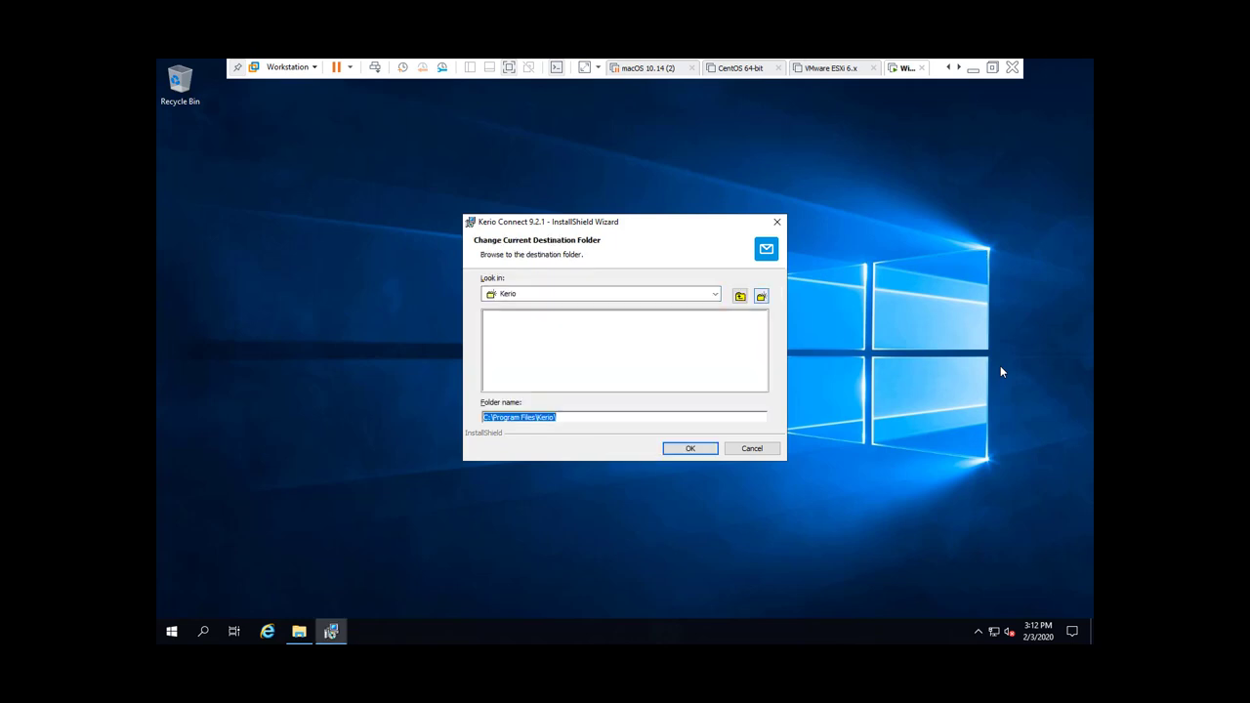
key("shift+Tab")
key("shift+Tab")
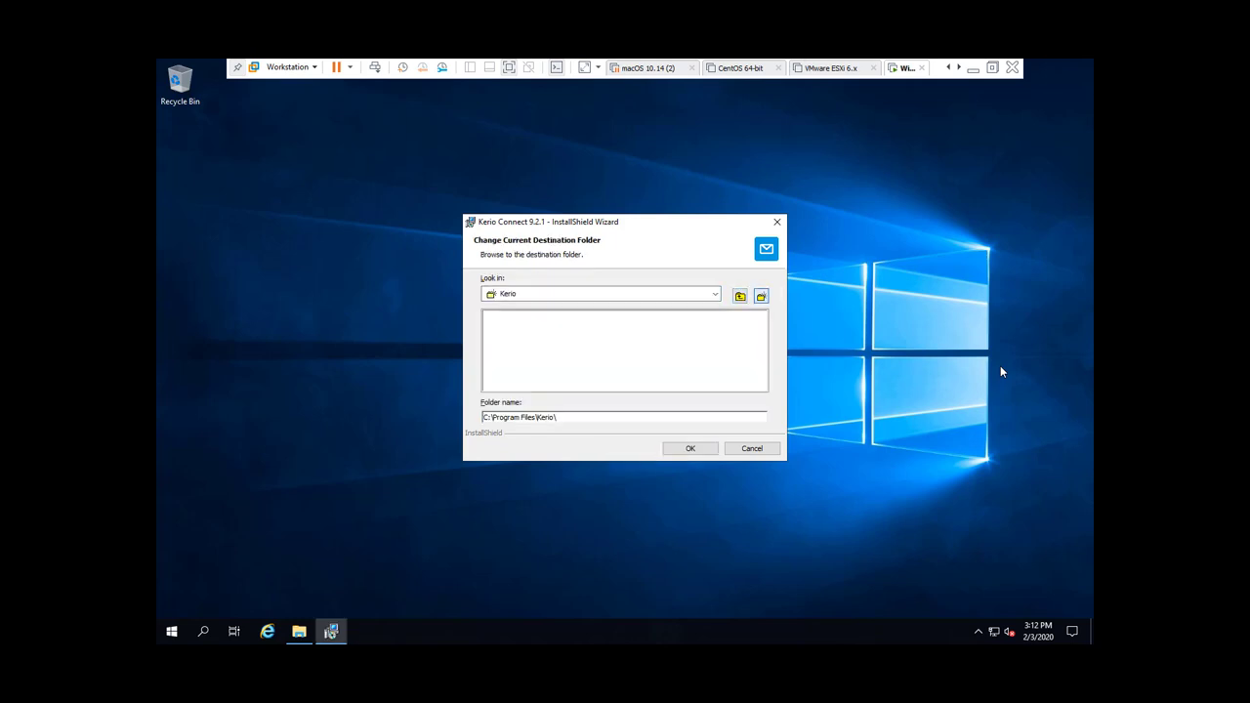
key("shift+Tab")
key("space")
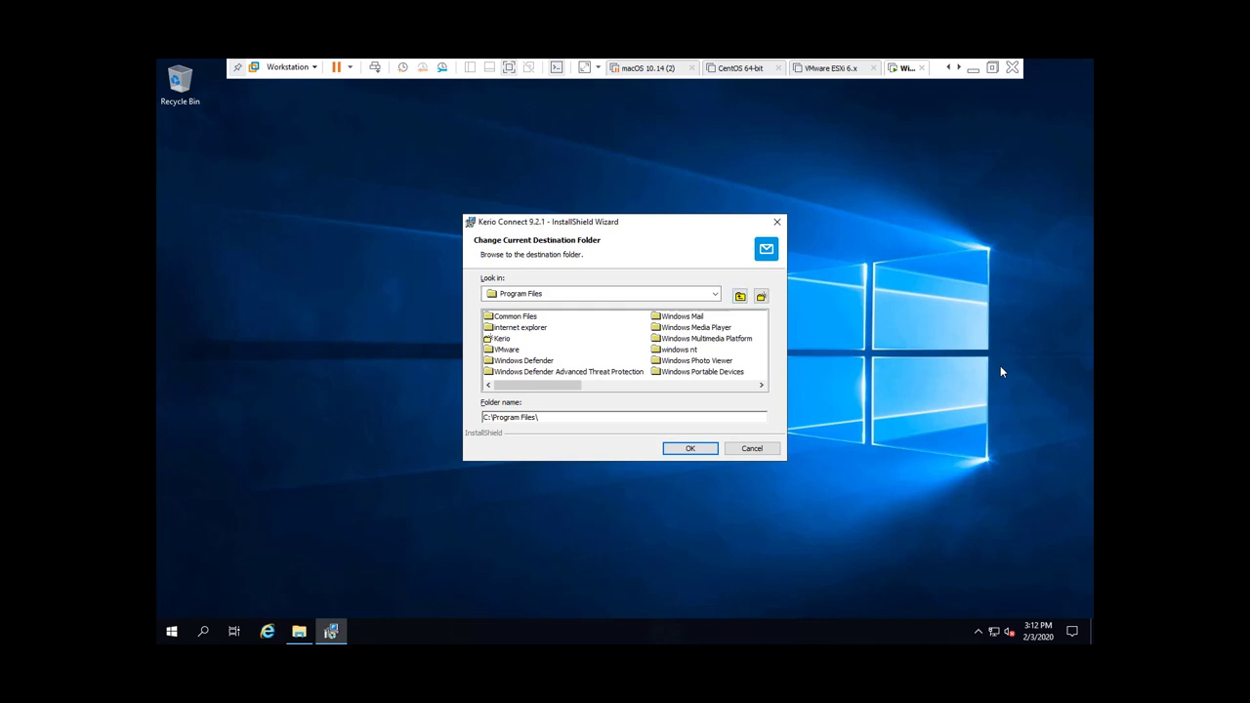
key("shift+Tab")
key("shift+Tab")
key("space")
key("Tab")
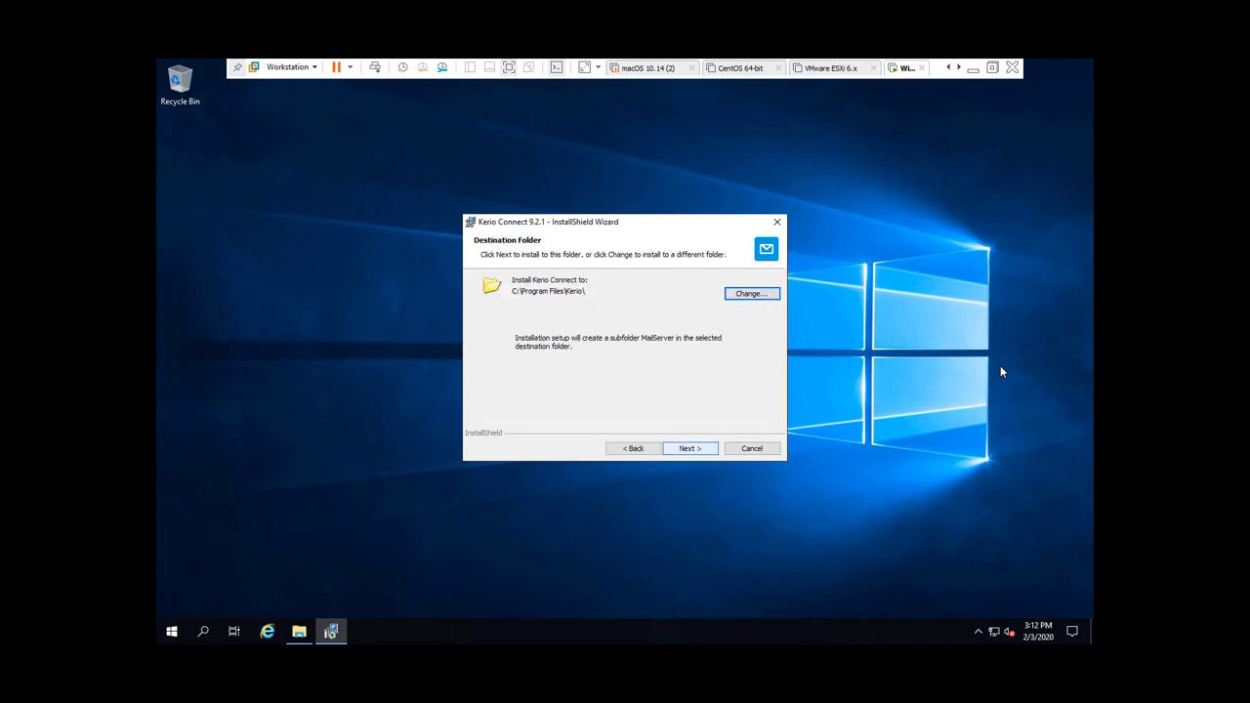
key("Return")
Step: Install Kerio Connect 9.2.1 and finish, leaving web administration set to open
key("space")
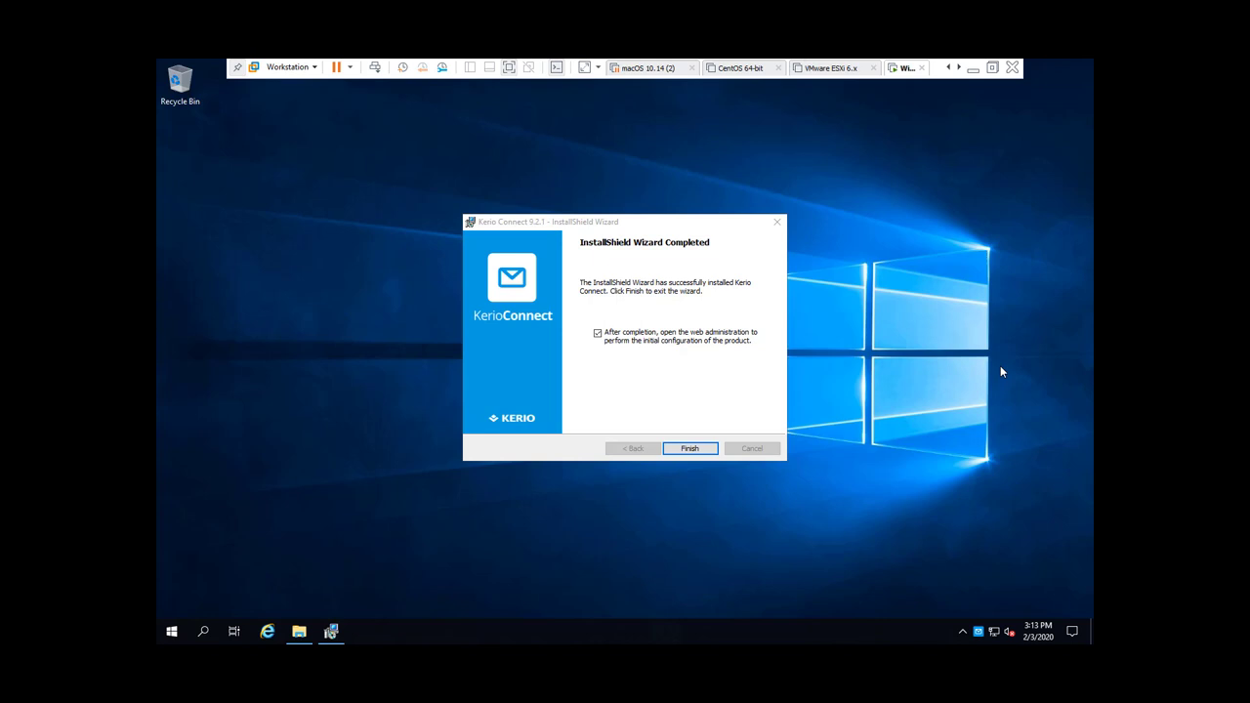
key("Return")
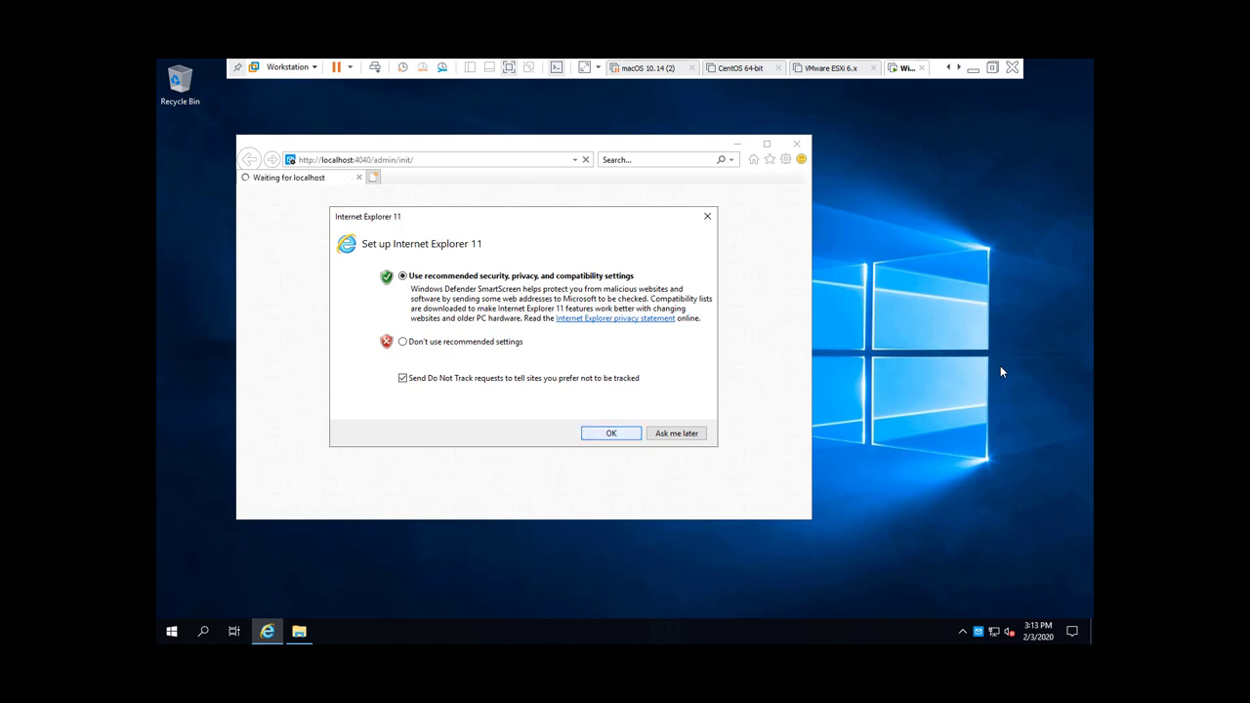
Step: Accept IE's recommended settings, close the Microsoft tab, and start the wizard in English
key("Return")
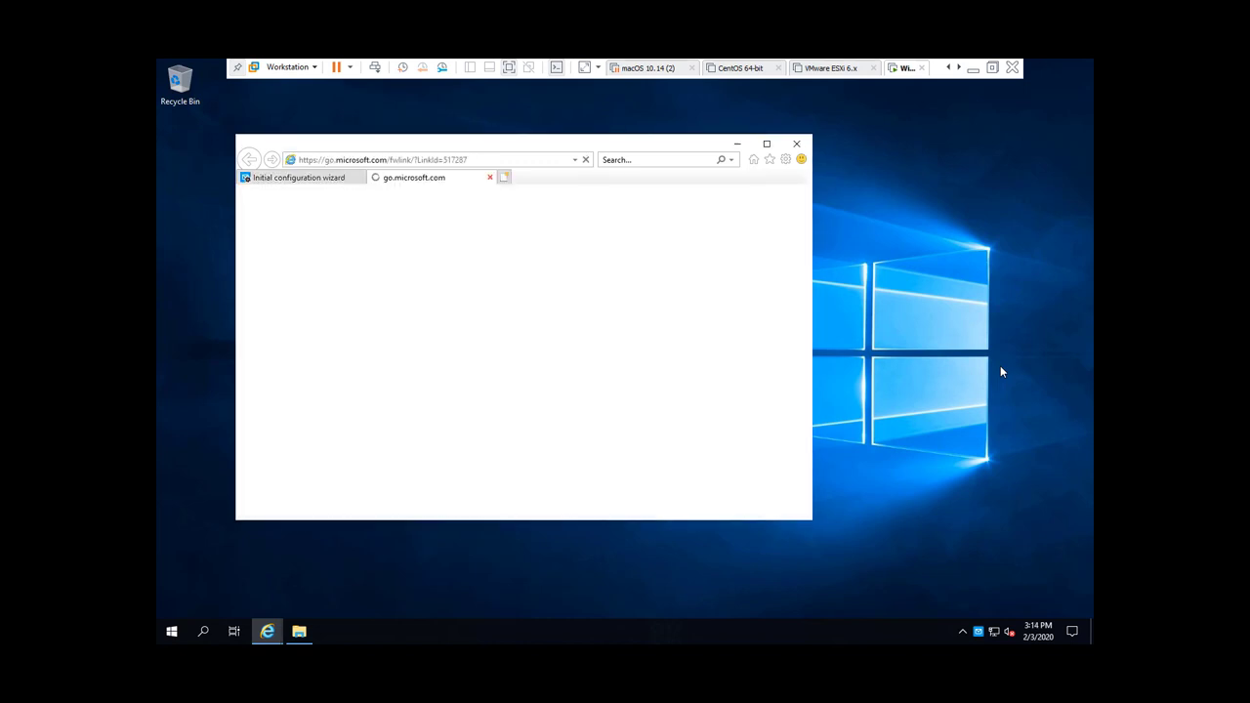
key("ctrl+w")
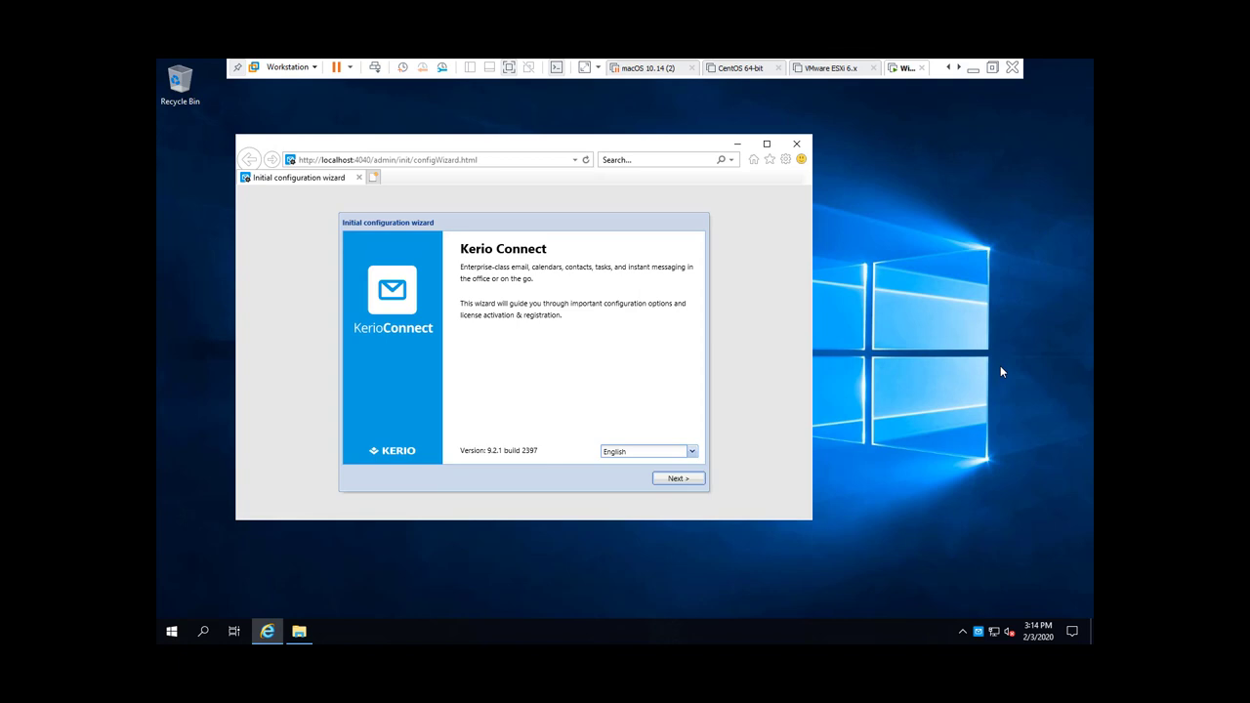
key("alt+Down")
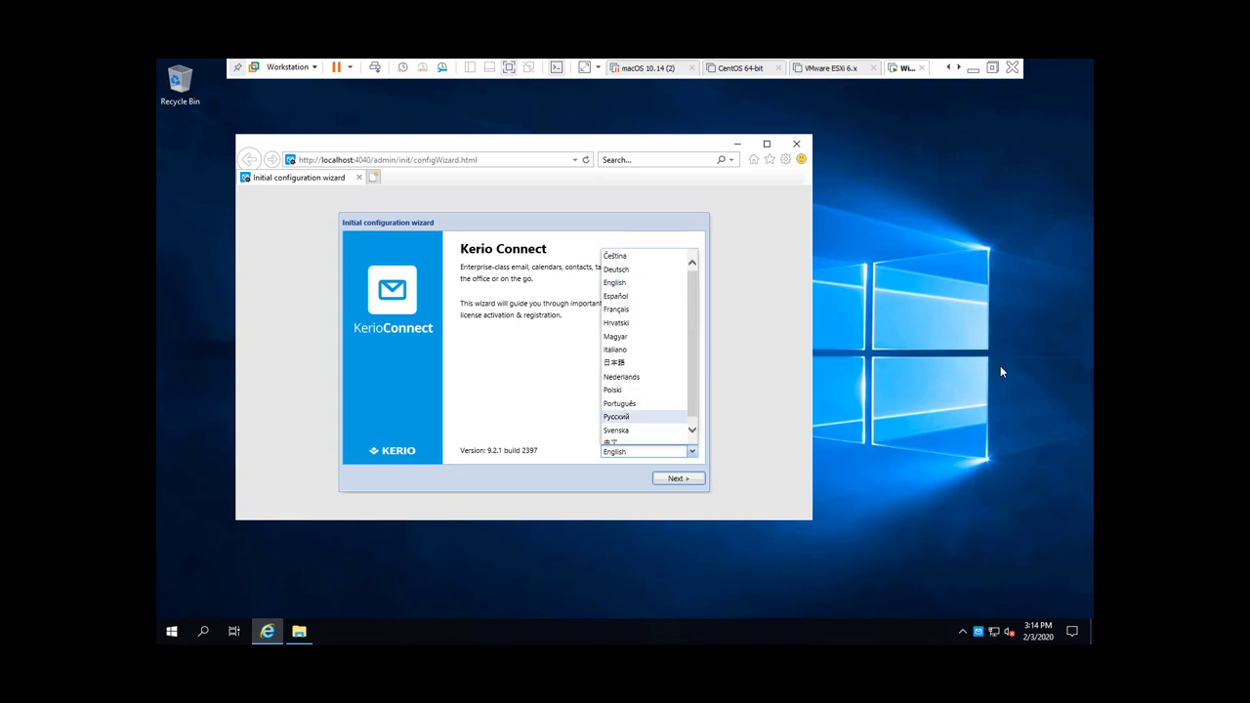
key("Return")
key("Tab")
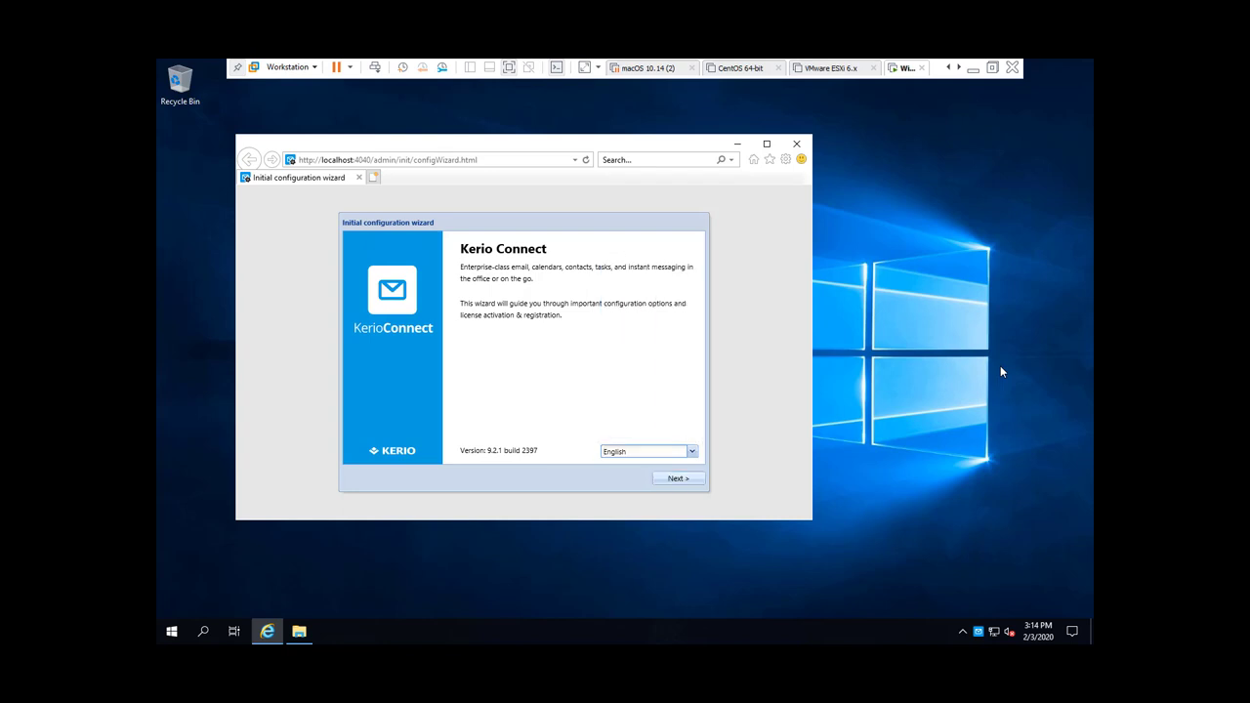
key("Return")
key("shift+Tab")
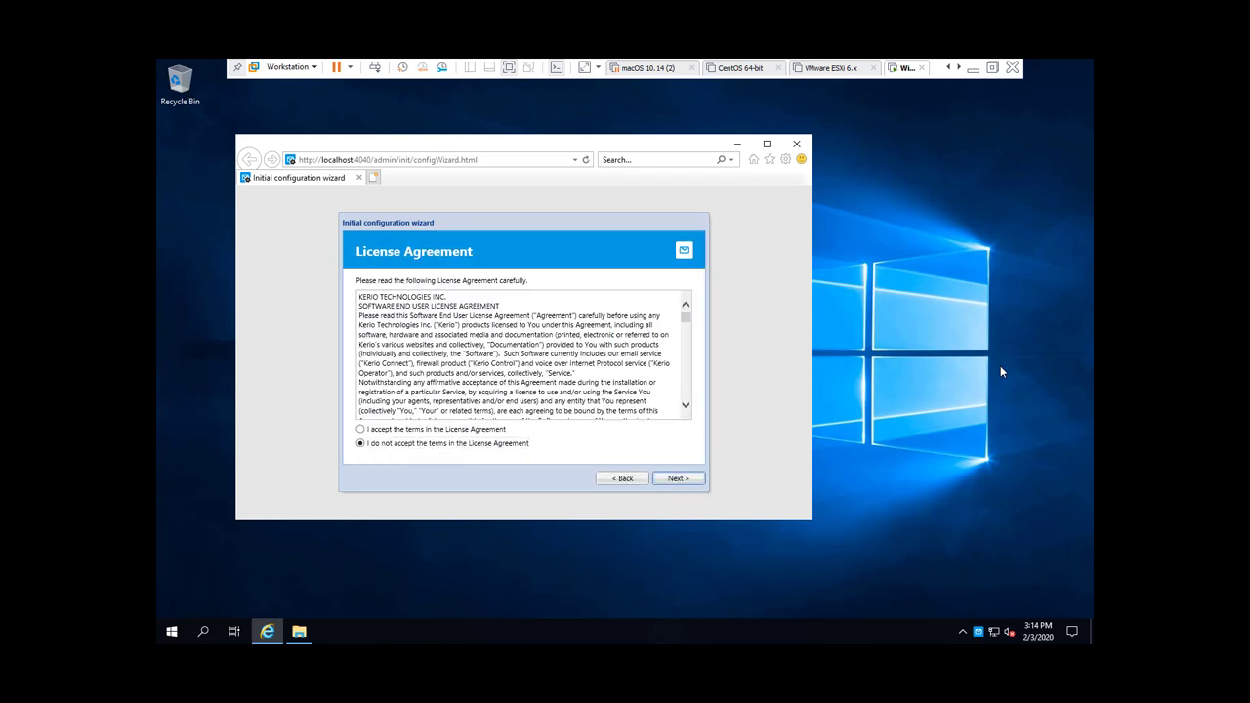
Step: Accept the license terms and advance to the Server identification page
key("Up")
key("shift+Tab")
key("ctrl+End")
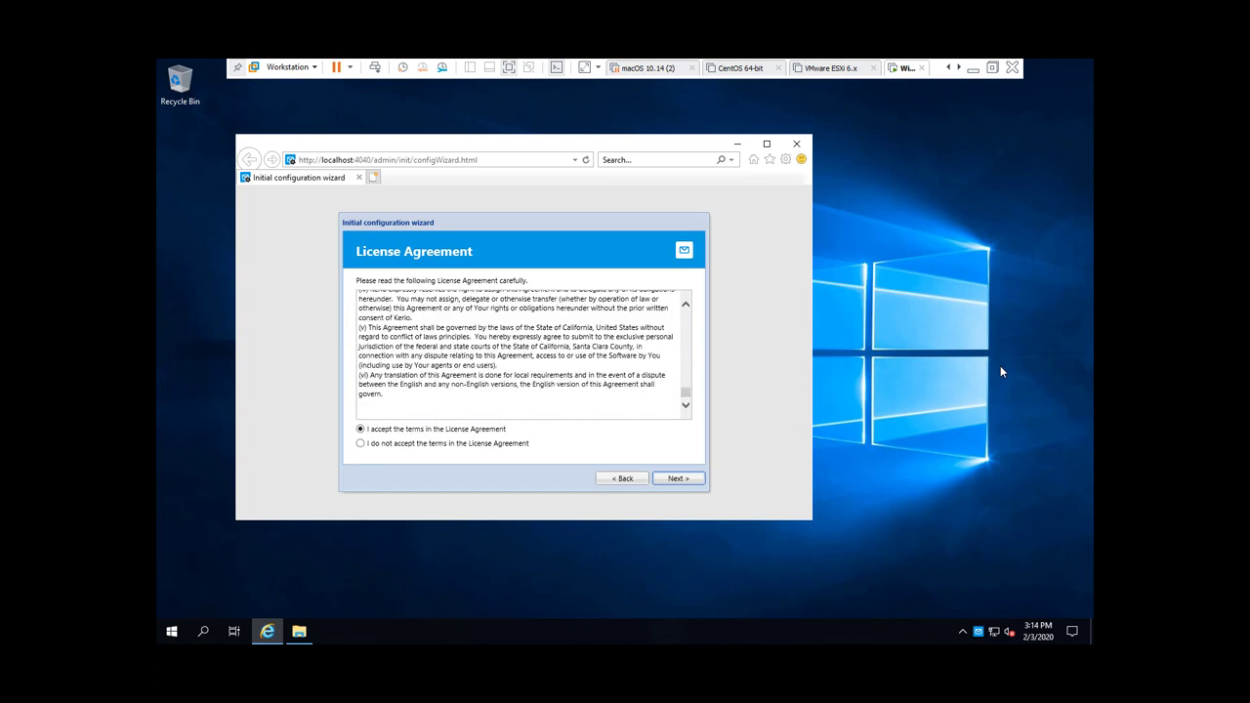
key("Tab")
key("Return")
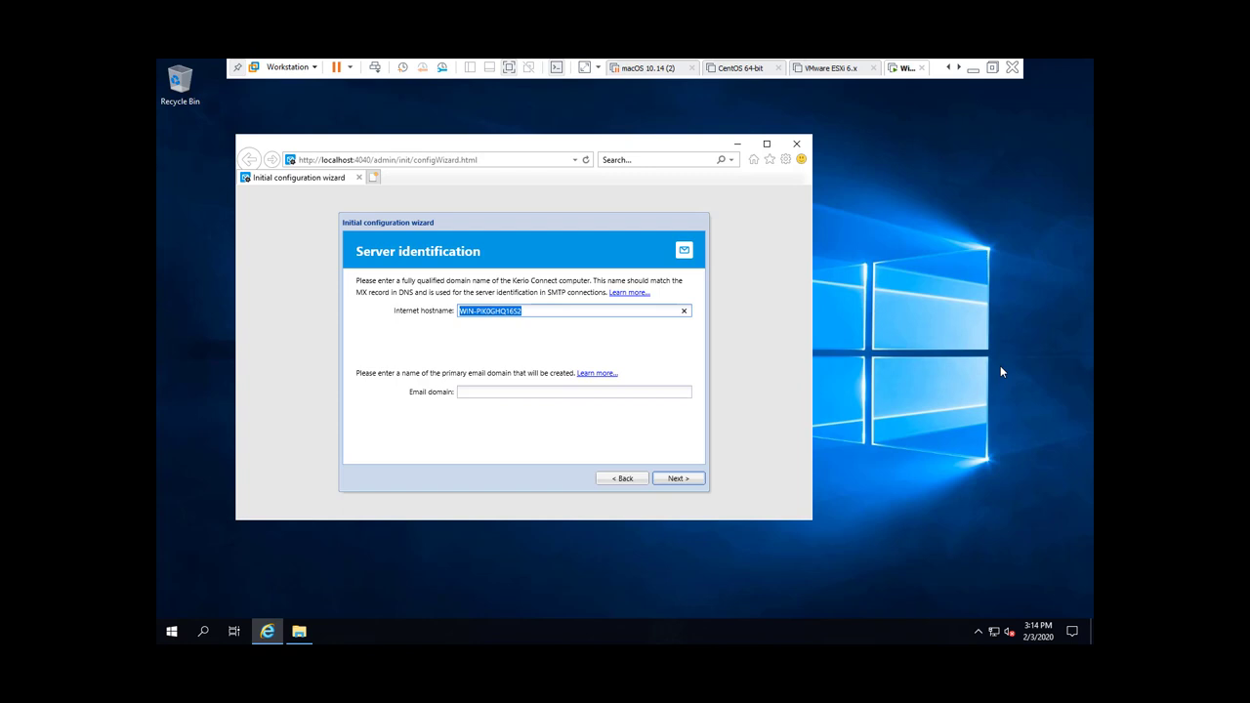
Step: Enter hostname 'mail' and email domain 'labdomain.com', continuing past the DNS warnings
type("ma")
type("il")
key("BackSpace")
type("il.")
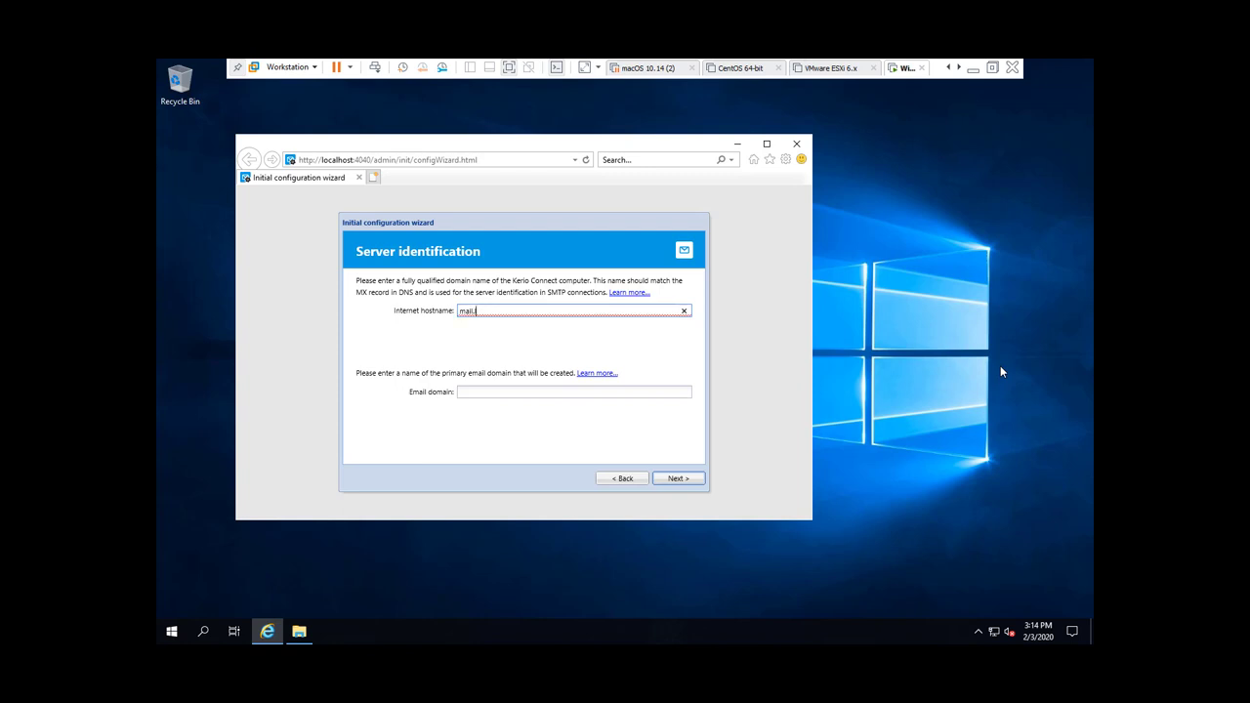
type("labd")
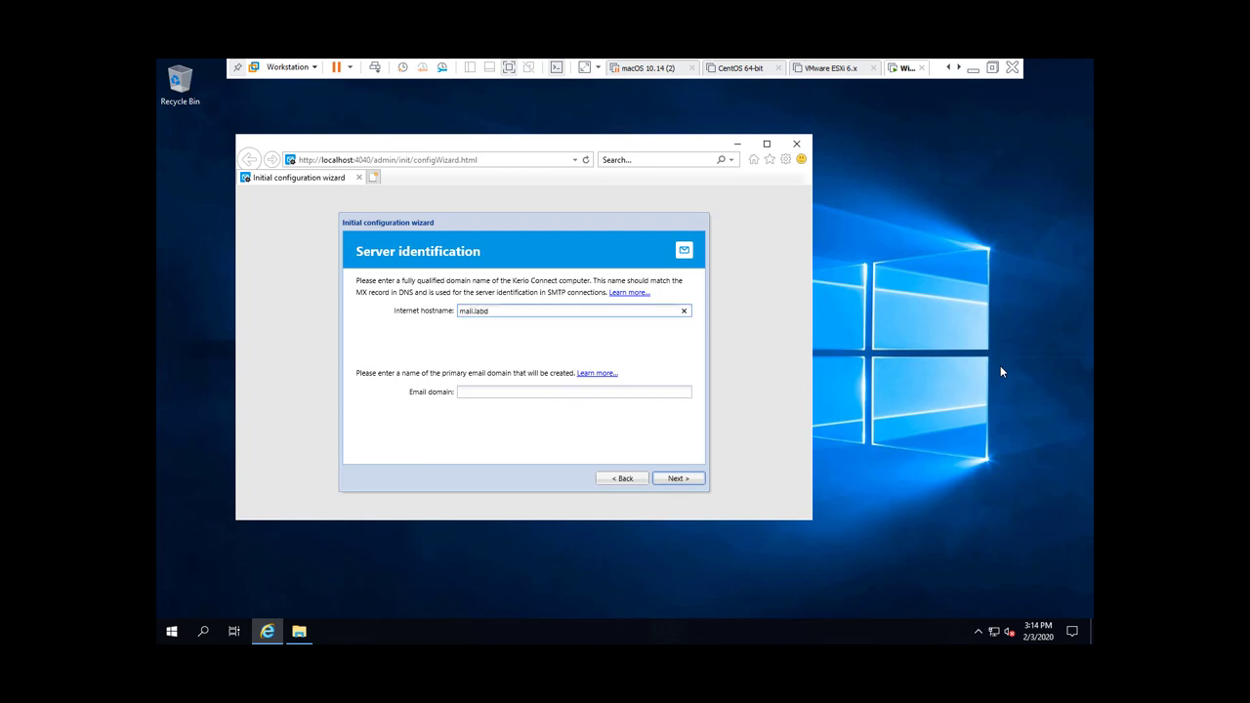
type("omain.com")
key("Tab")
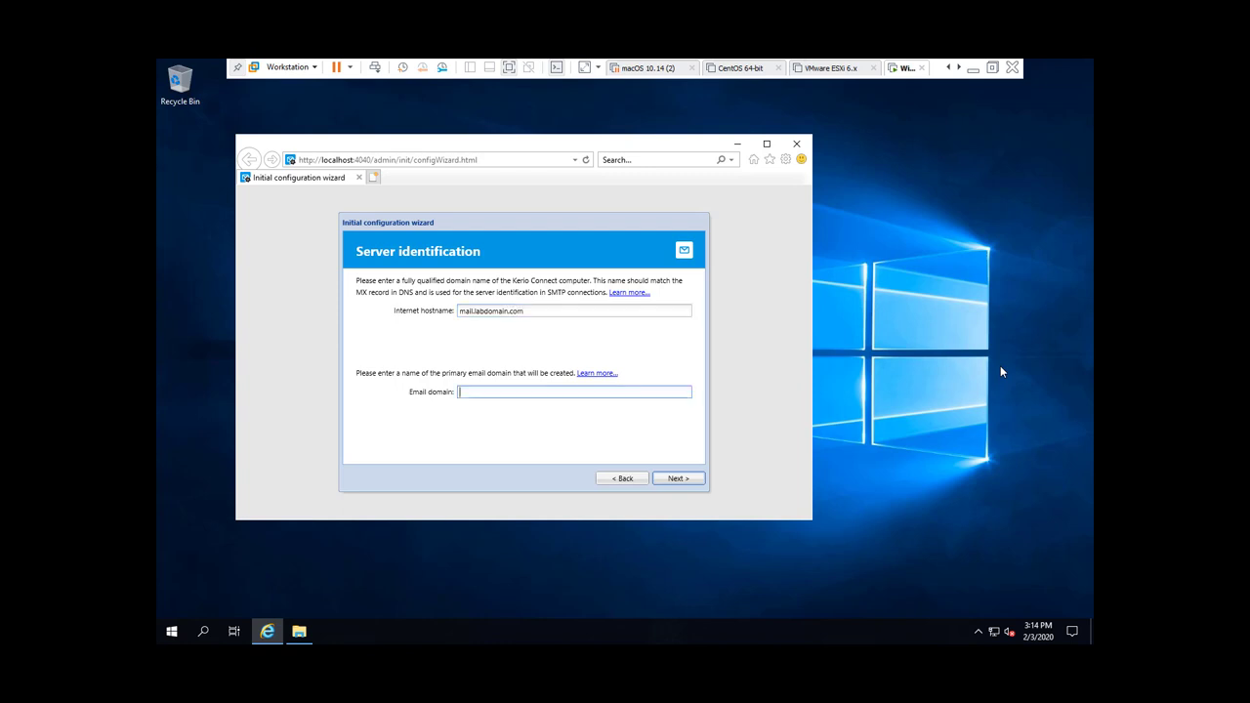
type("labdomain.com")
key("Tab")
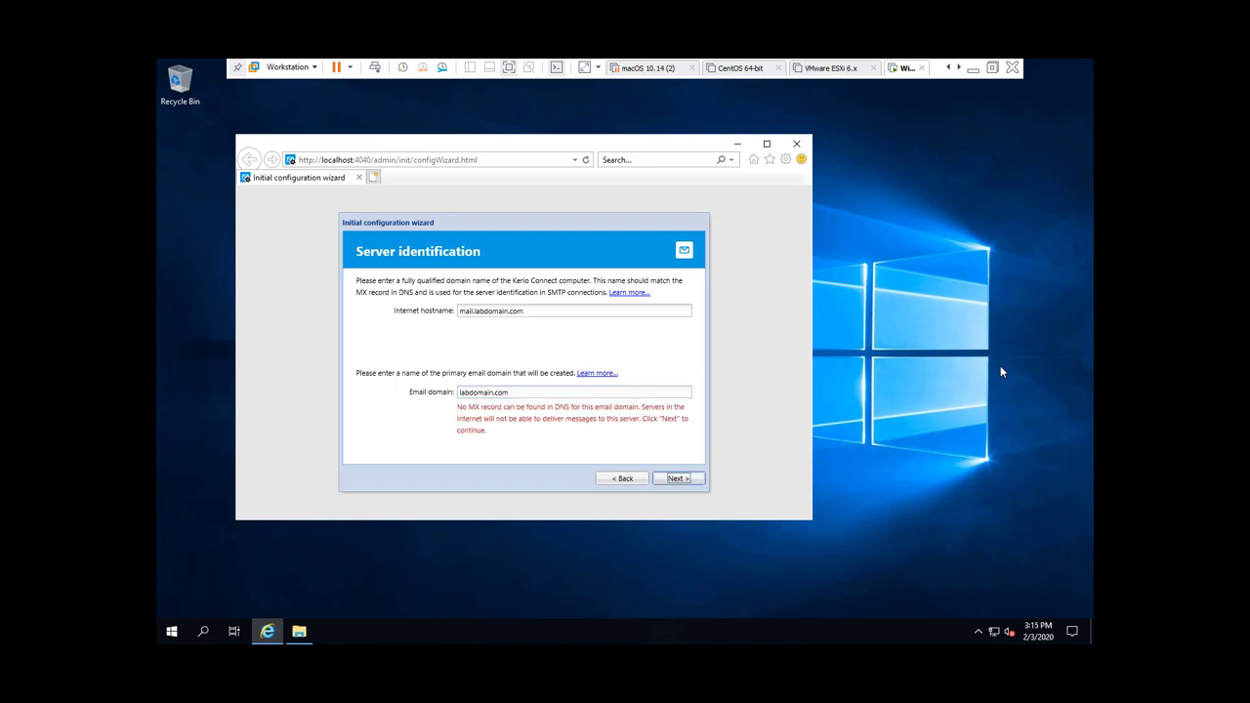
key("Return")
key("BackSpace")
key("BackSpace")
key("BackSpace")
key("BackSpace")
key("BackSpace")
key("BackSpace")
key("BackSpace")
key("BackSpace")
key("BackSpace")
key("BackSpace")
key("BackSpace")
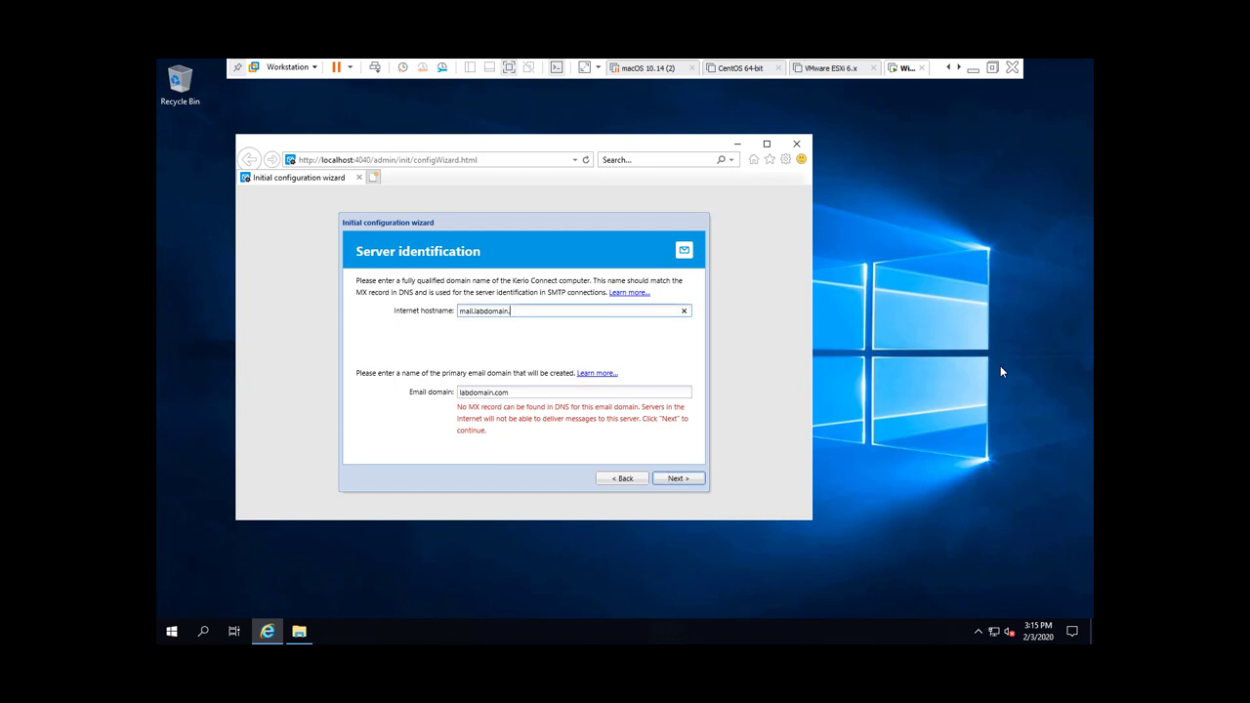
key("BackSpace")
key("BackSpace")
key("BackSpace")
key("Return")
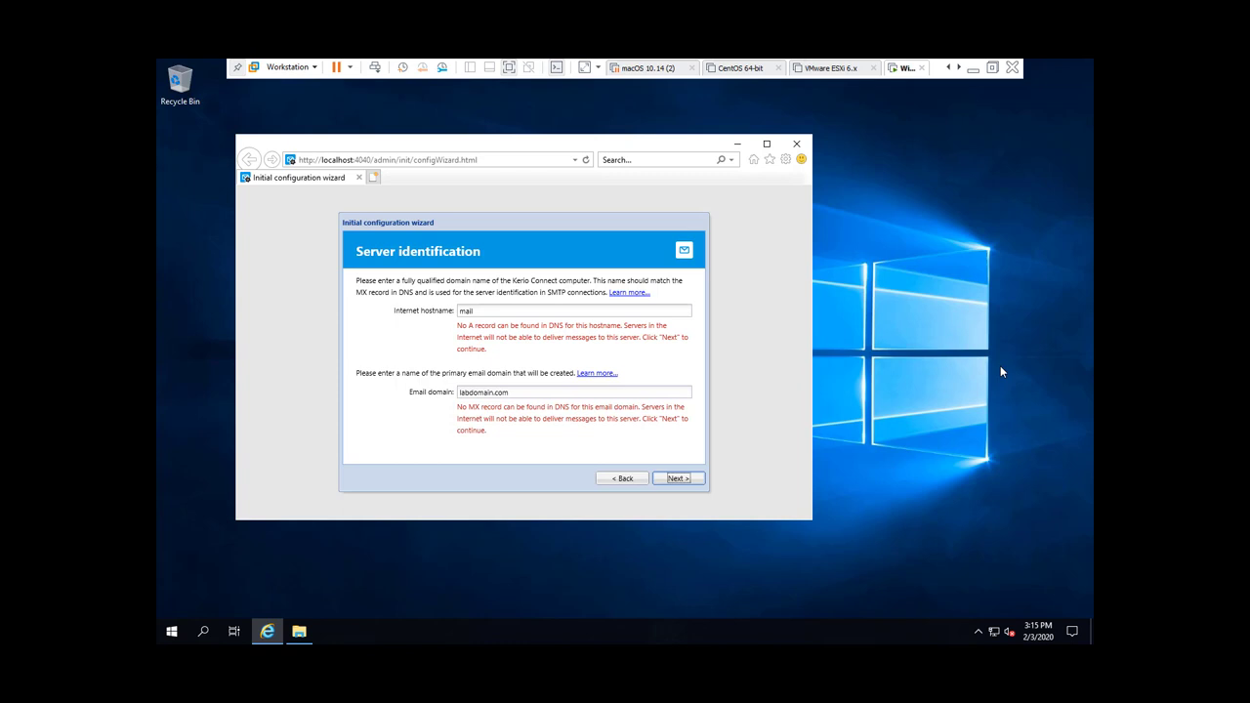
key("Return")
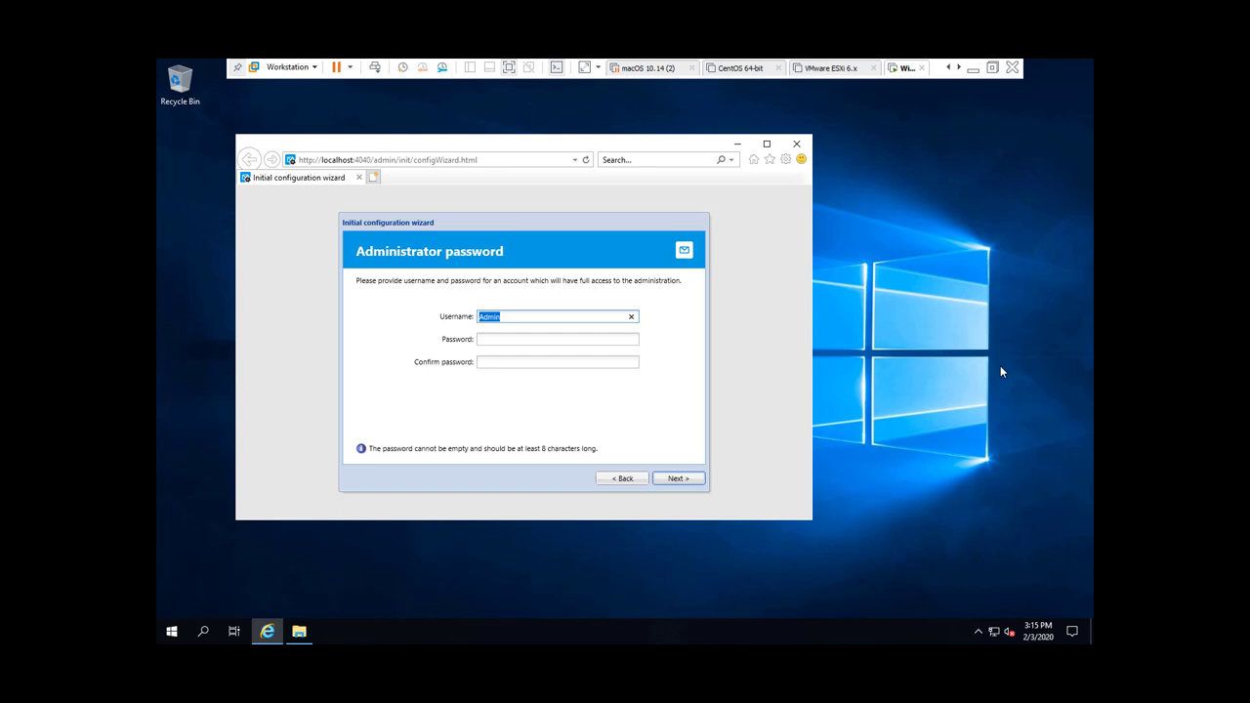
Step: Enter the Admin account password and confirm it
key("Tab")
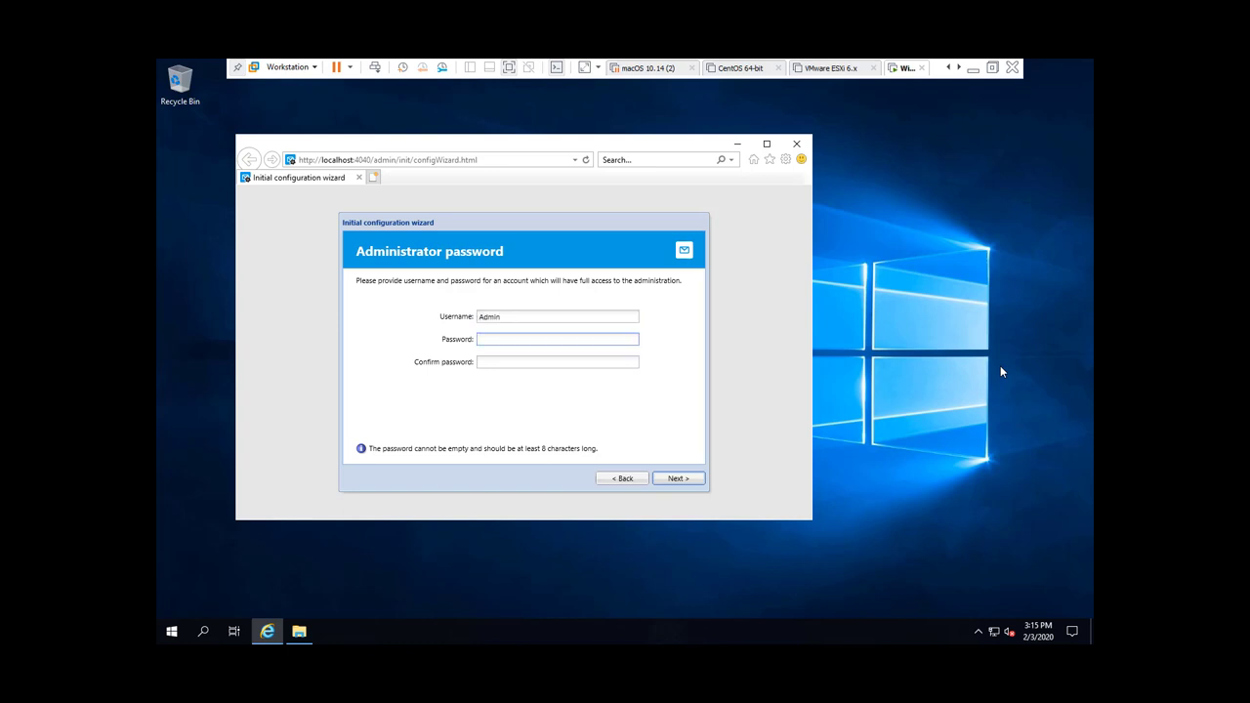
type("assword")
key("Tab")
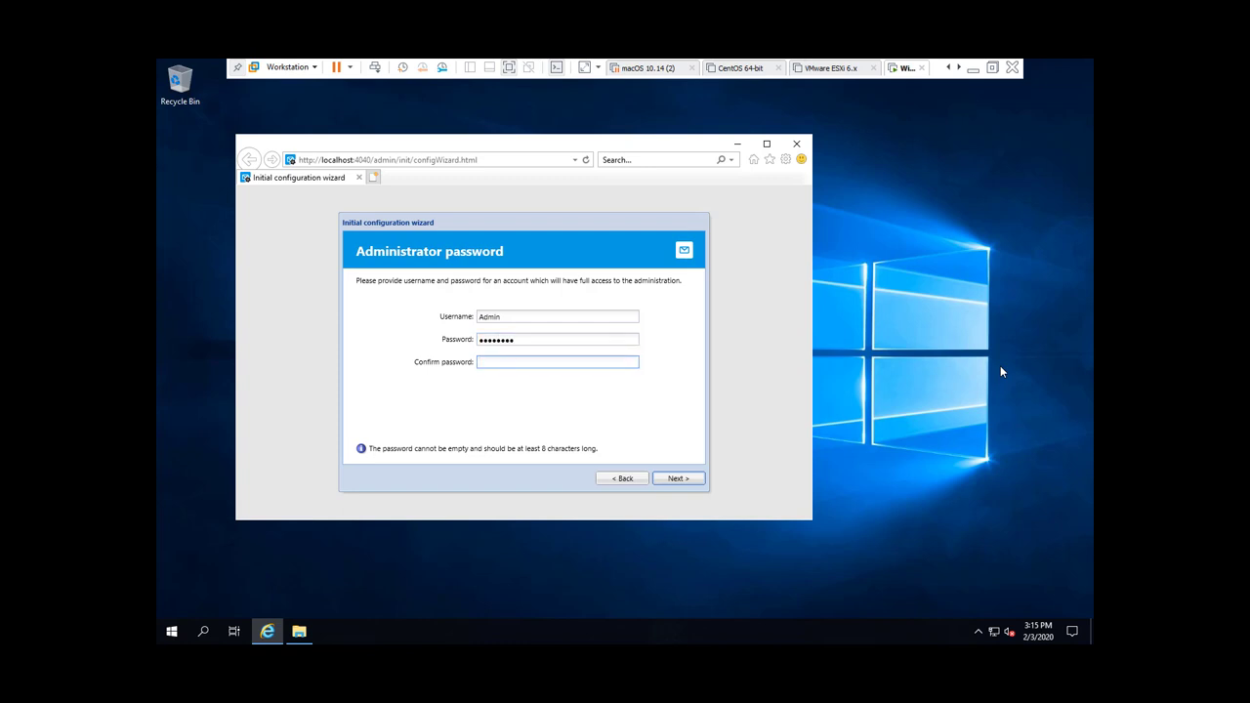
type("pa")
key("BackSpace")
key("BackSpace")
type("password")
Step: Turn off remote administration from MyKerio and continue to the message store step
key("Return")
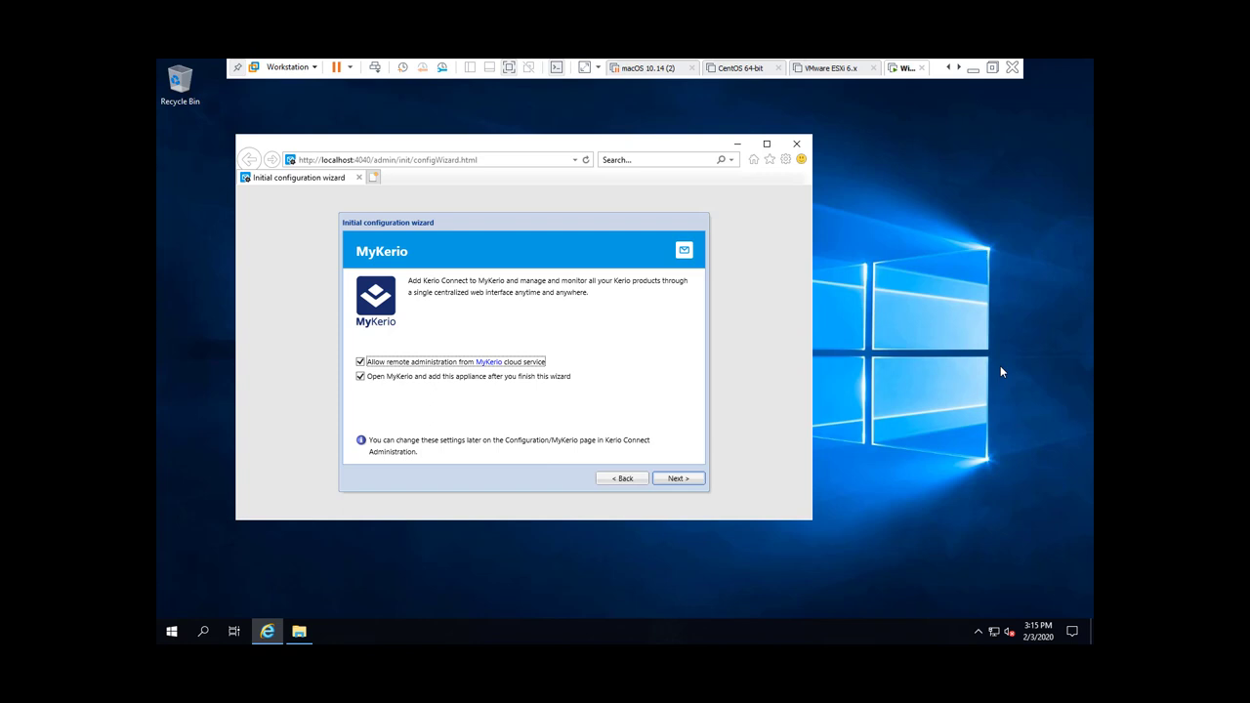
key("space")
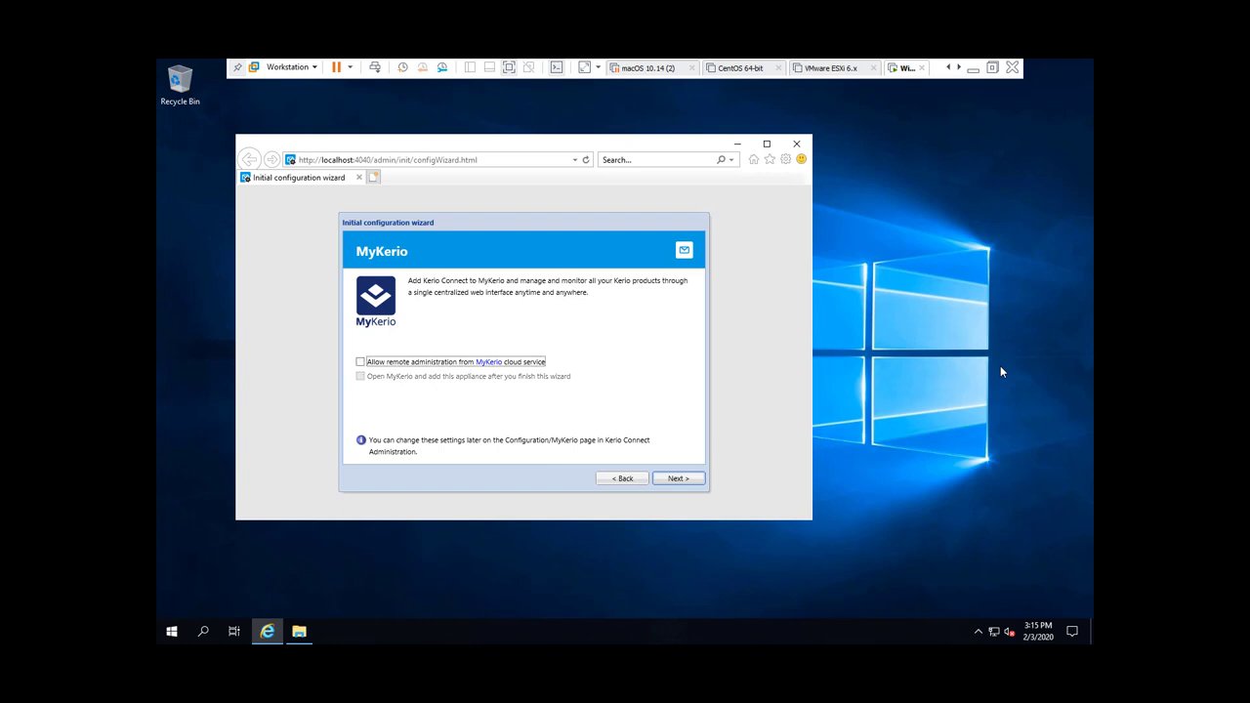
key("Return")
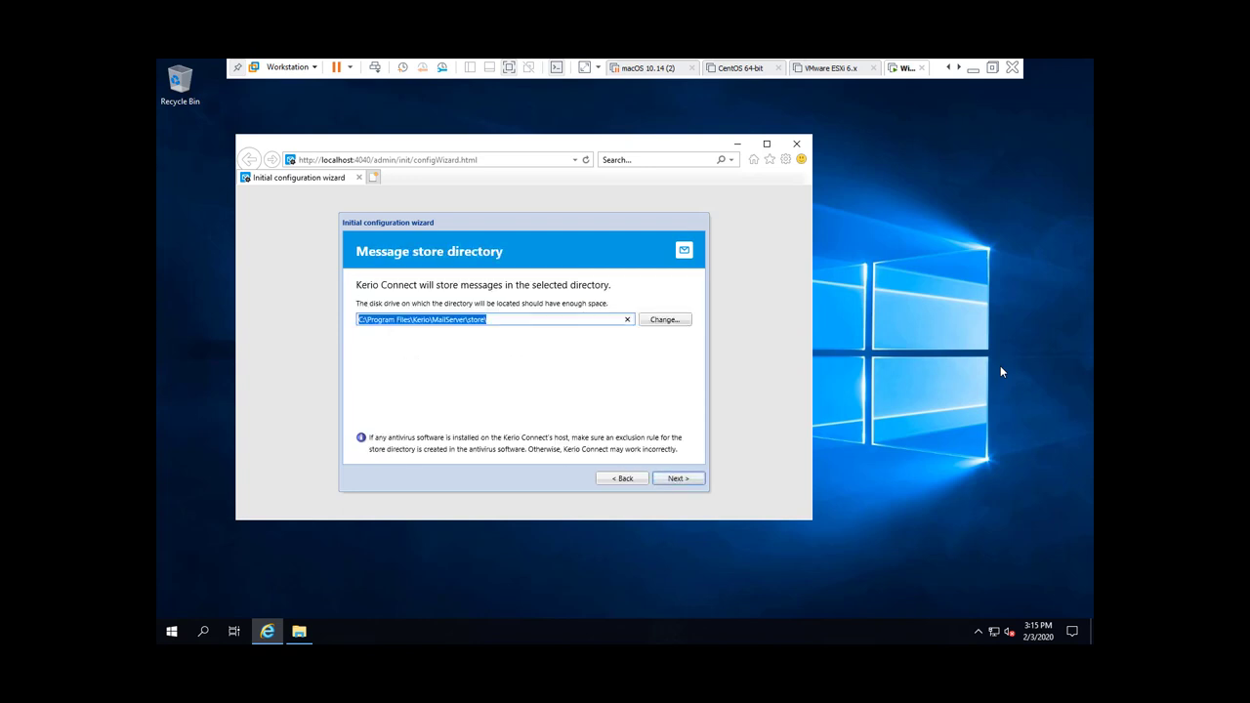
Step: Confirm C:\Program Files\Kerio\MailServer\store\ as the message store and continue to Licensing
key("Tab")
key("Return")
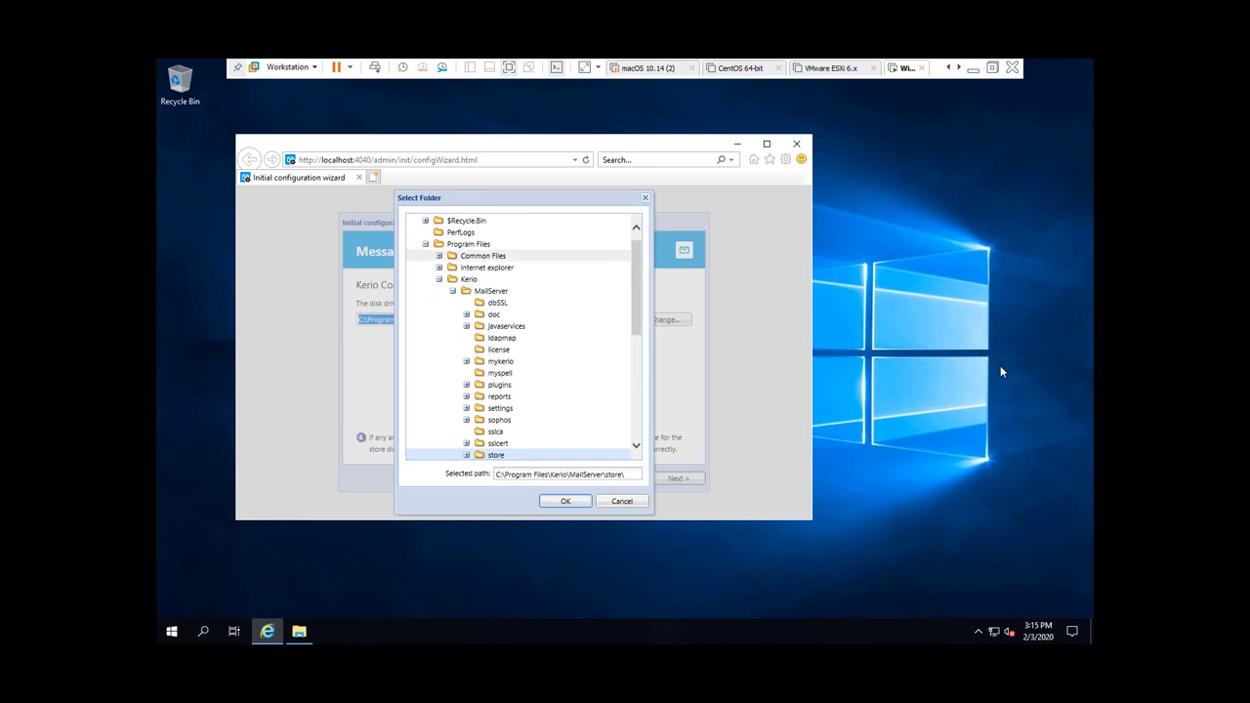
key("Return")
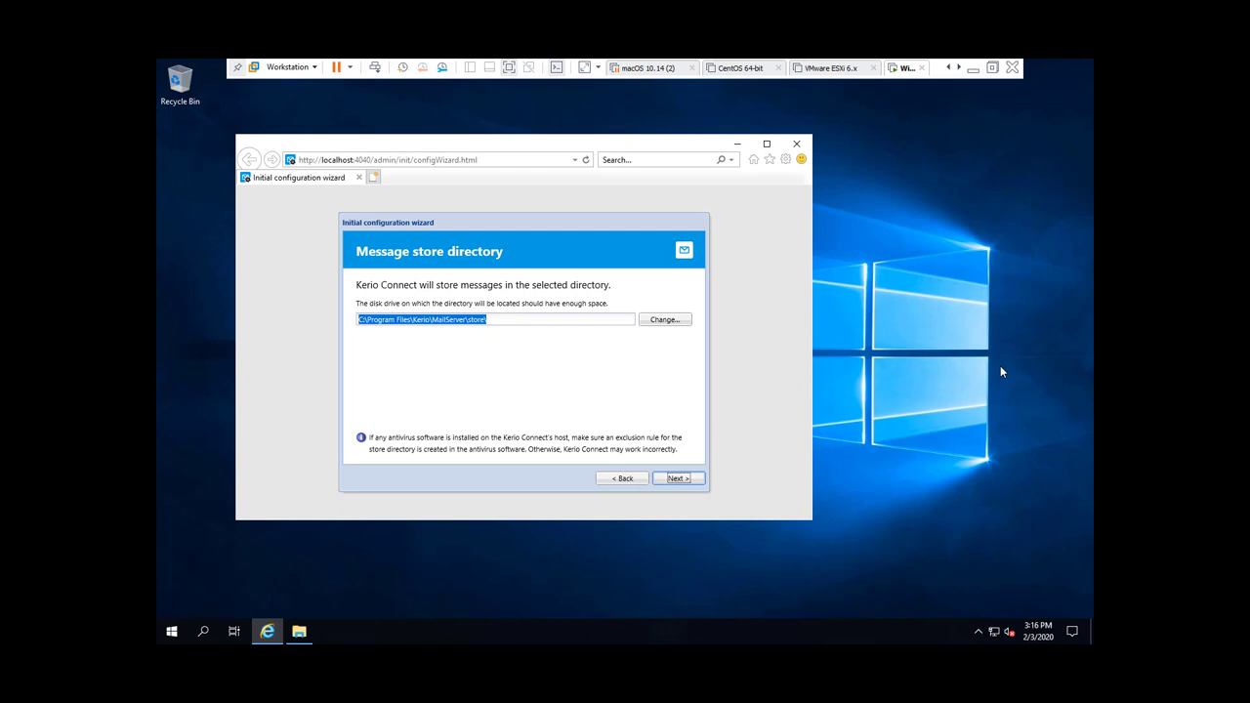
key("Return")
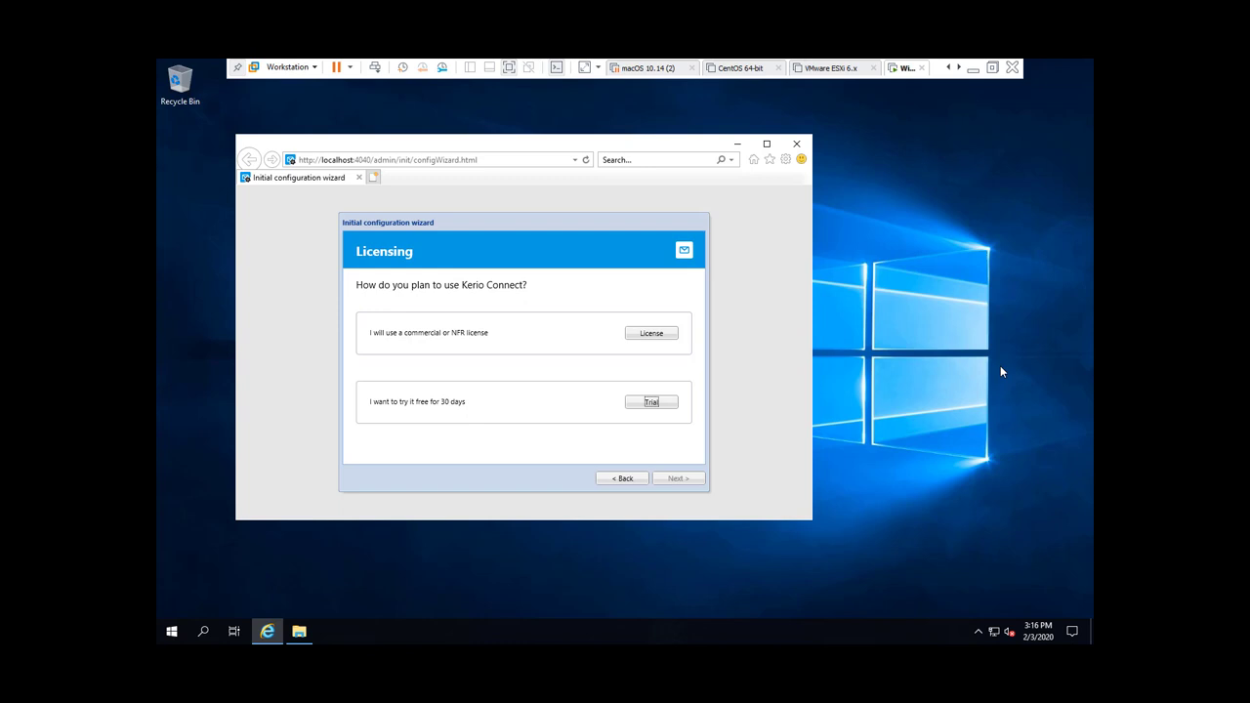
Step: Activate an unregistered 30-day trial, opt out of anonymous statistics, and finish setup
key("Return")
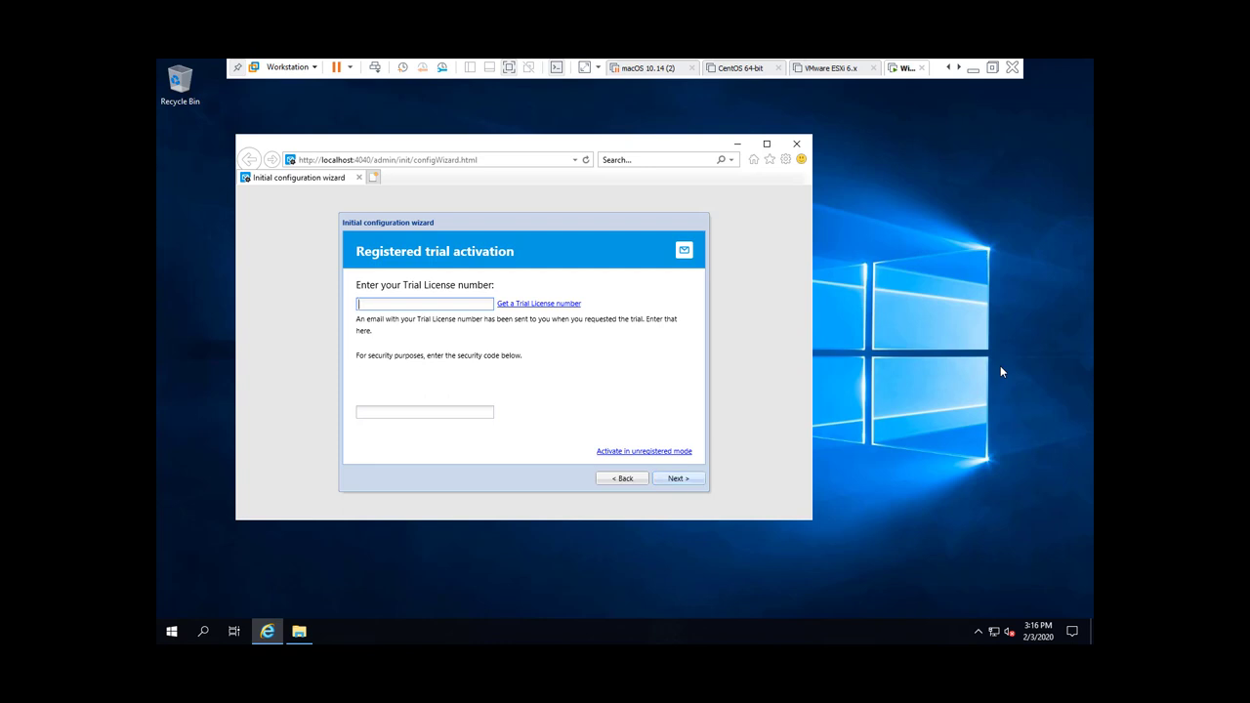
key("Return")
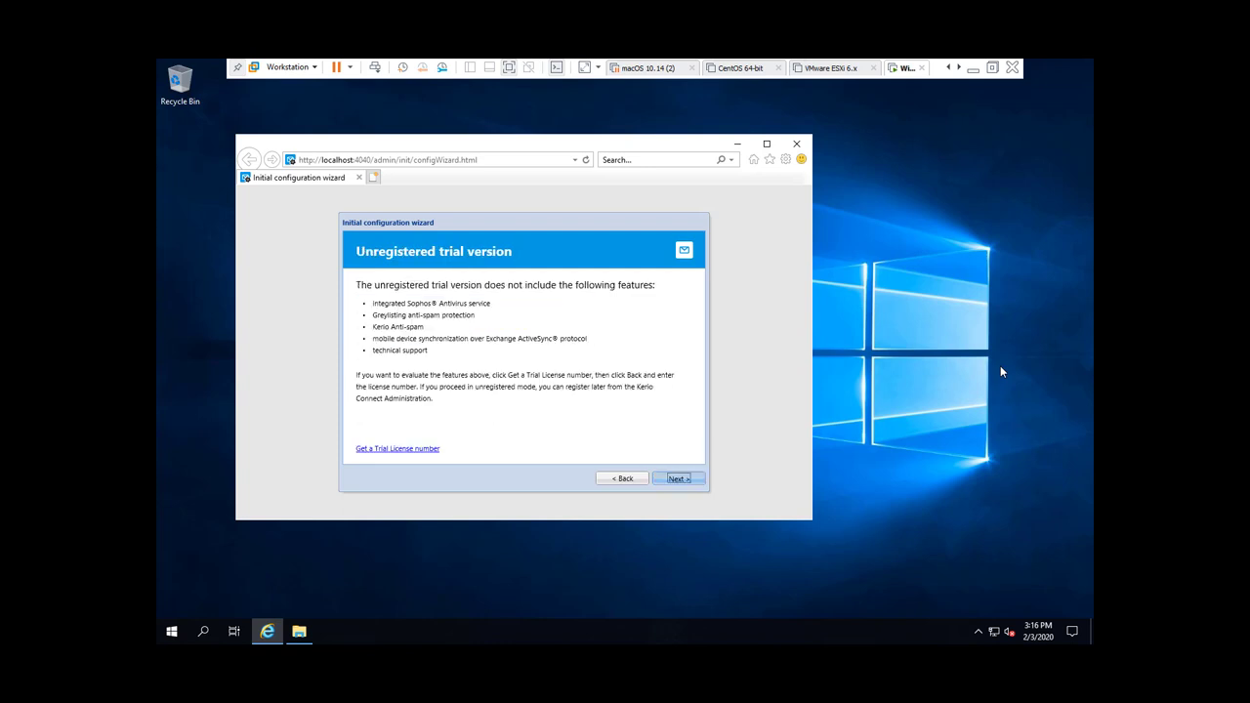
key("Return")
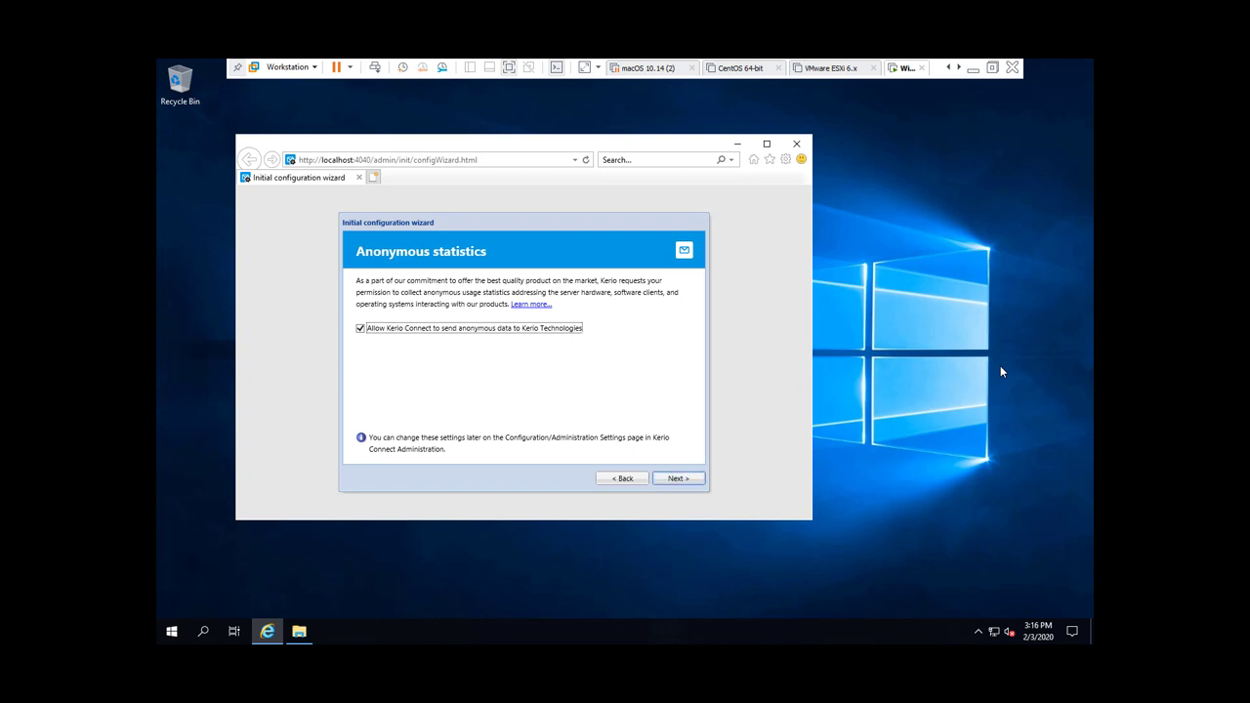
key("Tab")
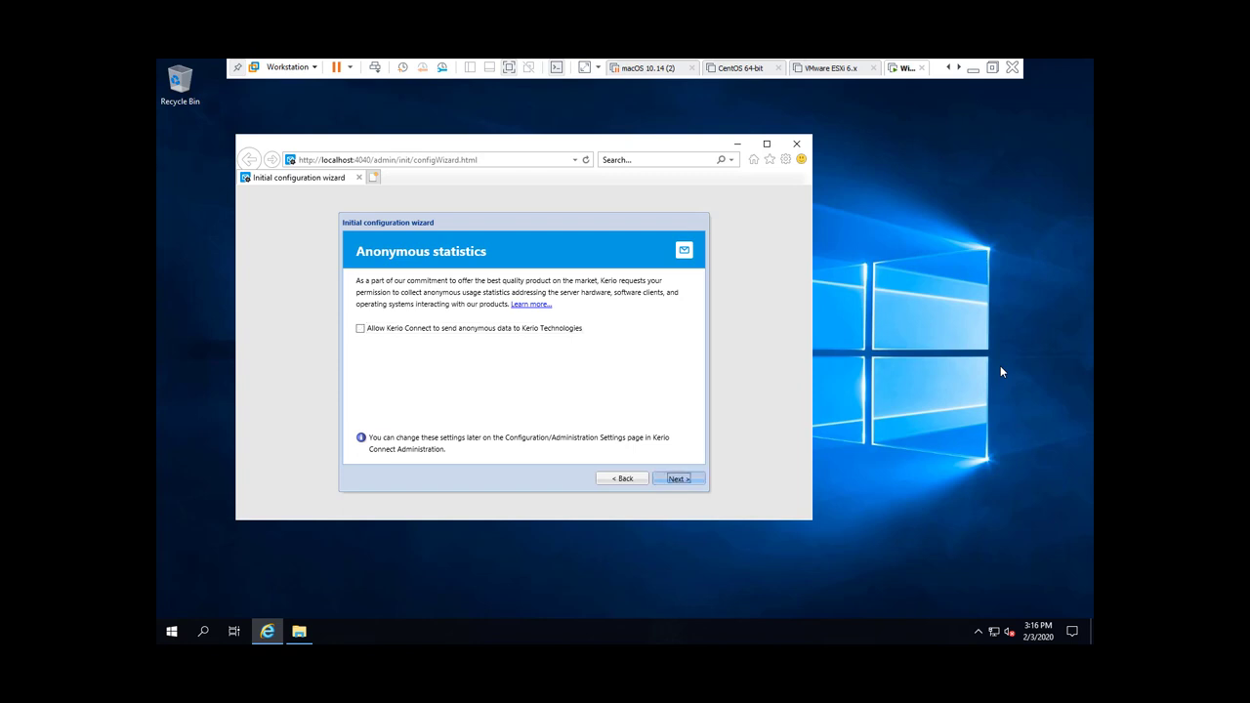
key("Return")
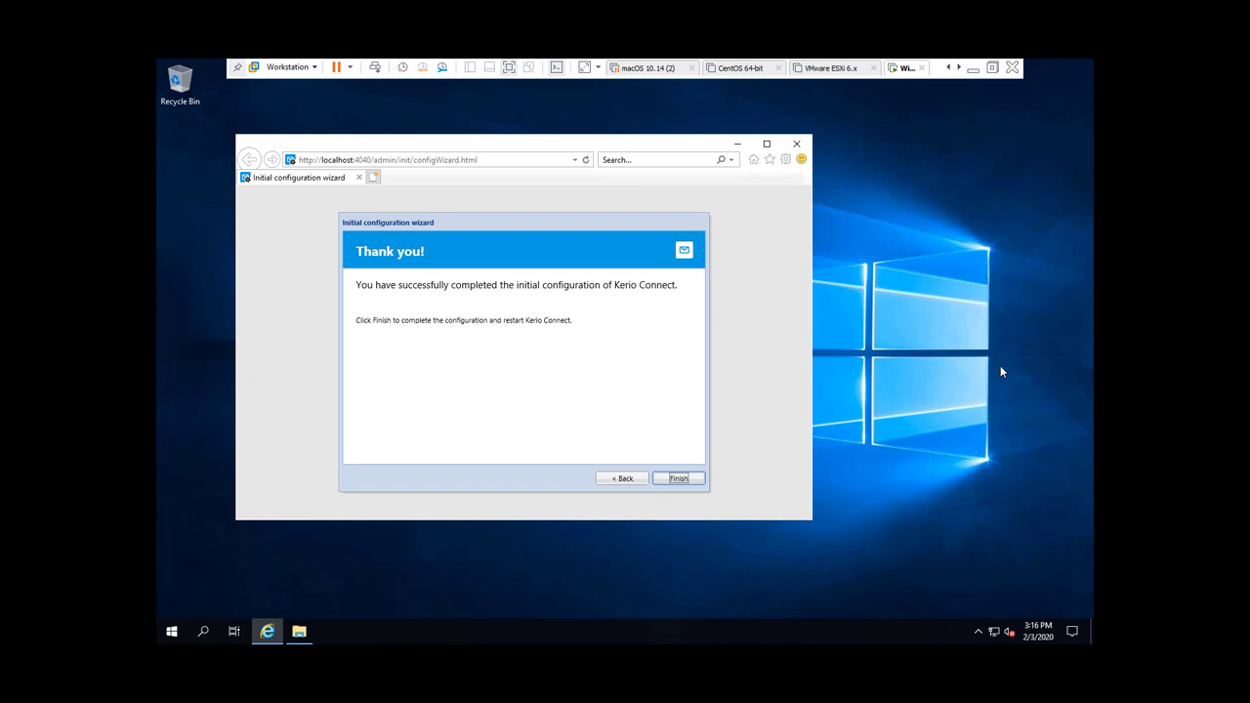
key("Return")
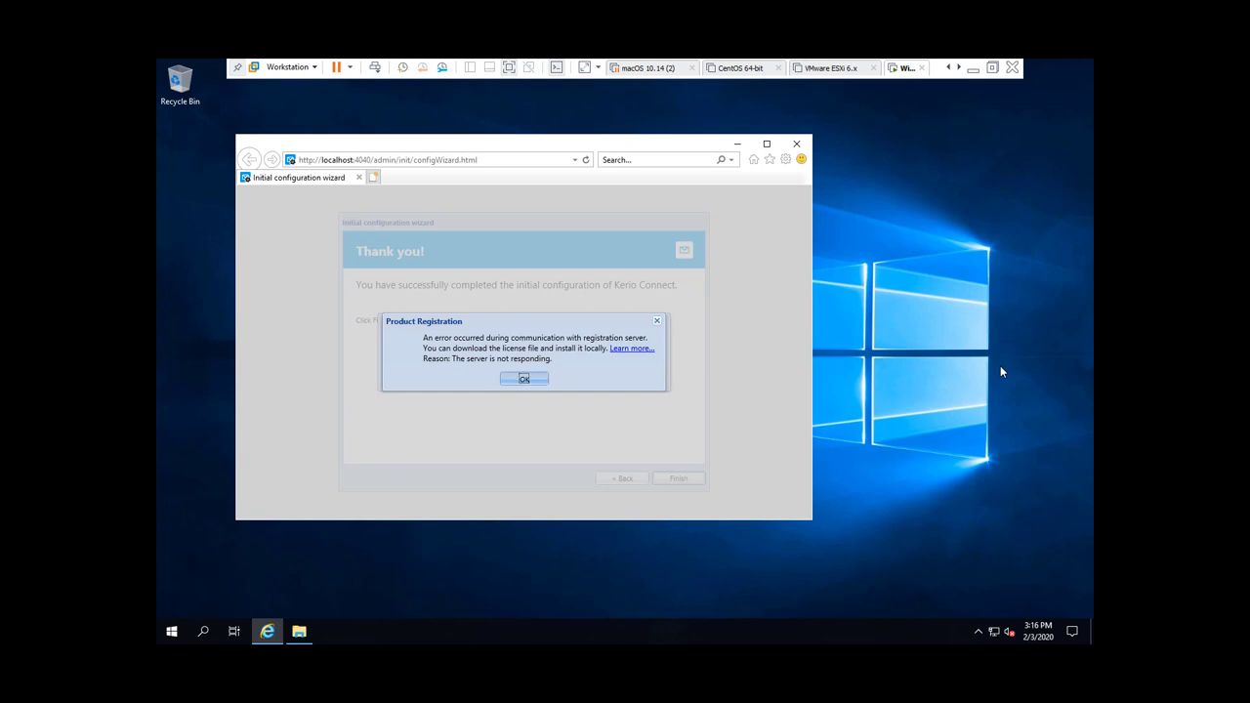
Step: Dismiss the Product Registration error about the unresponsive registration server
key("Return")
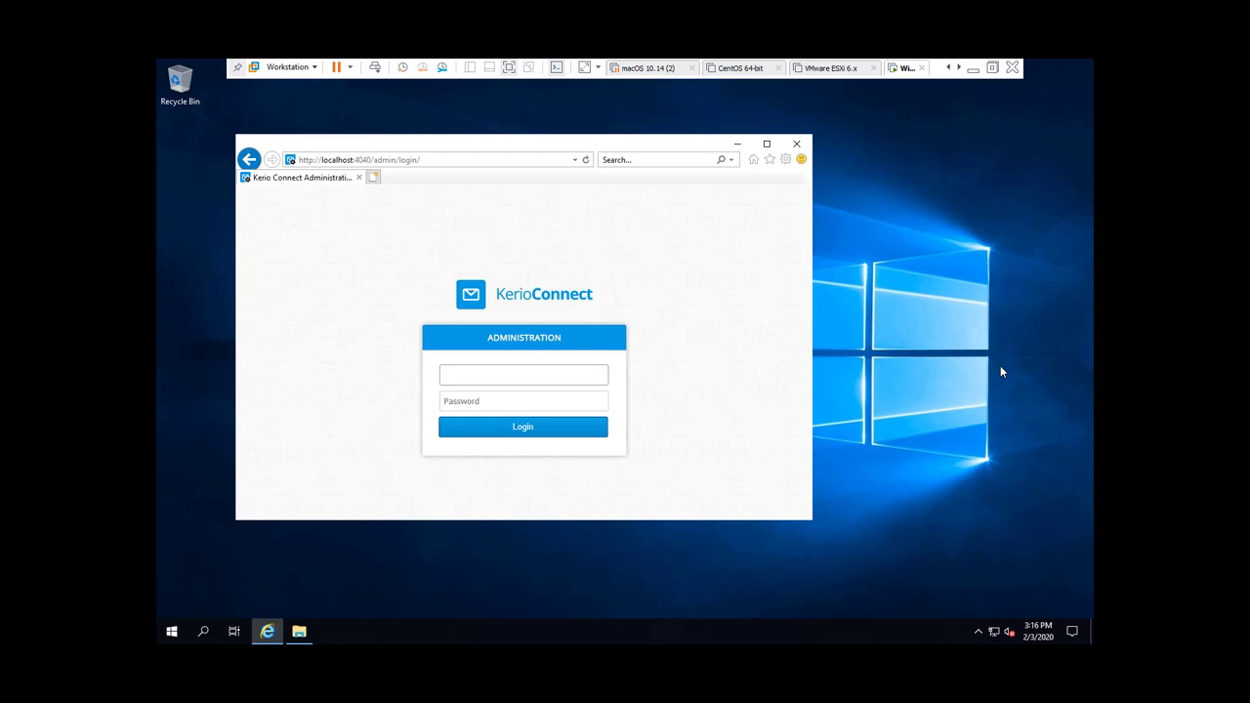
Step: Log in as admin, dismiss the blocked-content warning, and maximize the browser window
type("admin")
key("Tab")
type("********")
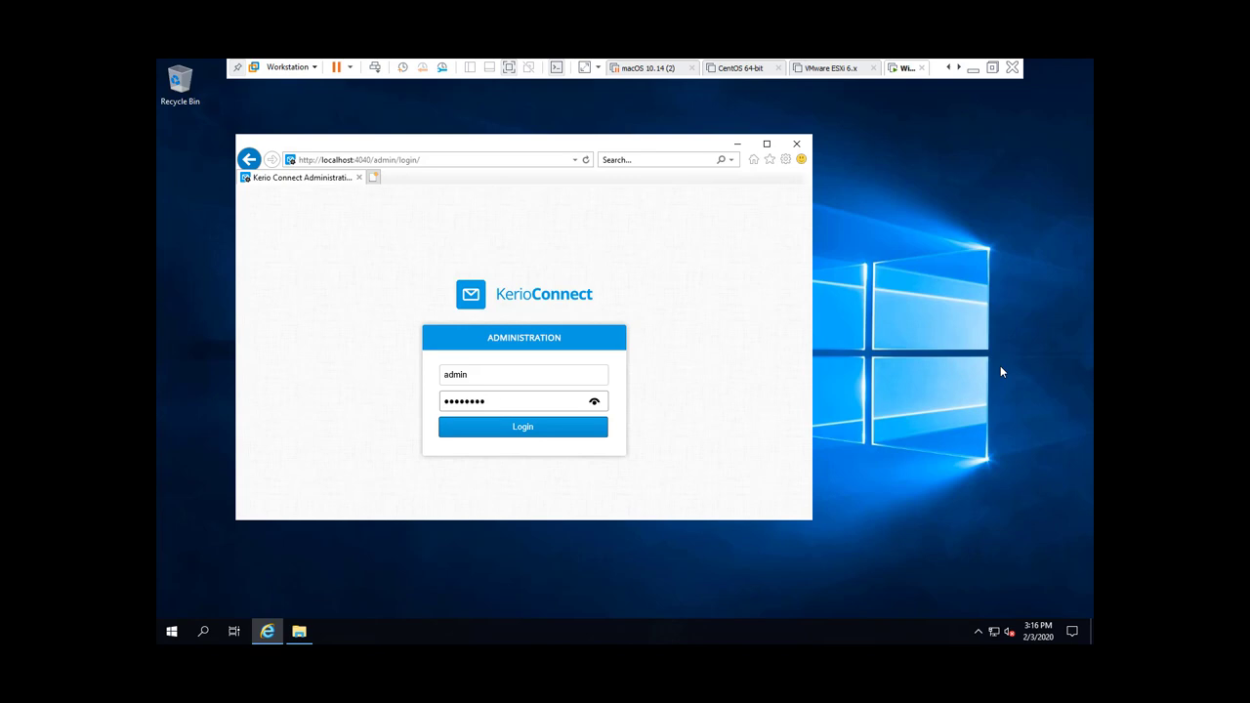
key("Return")
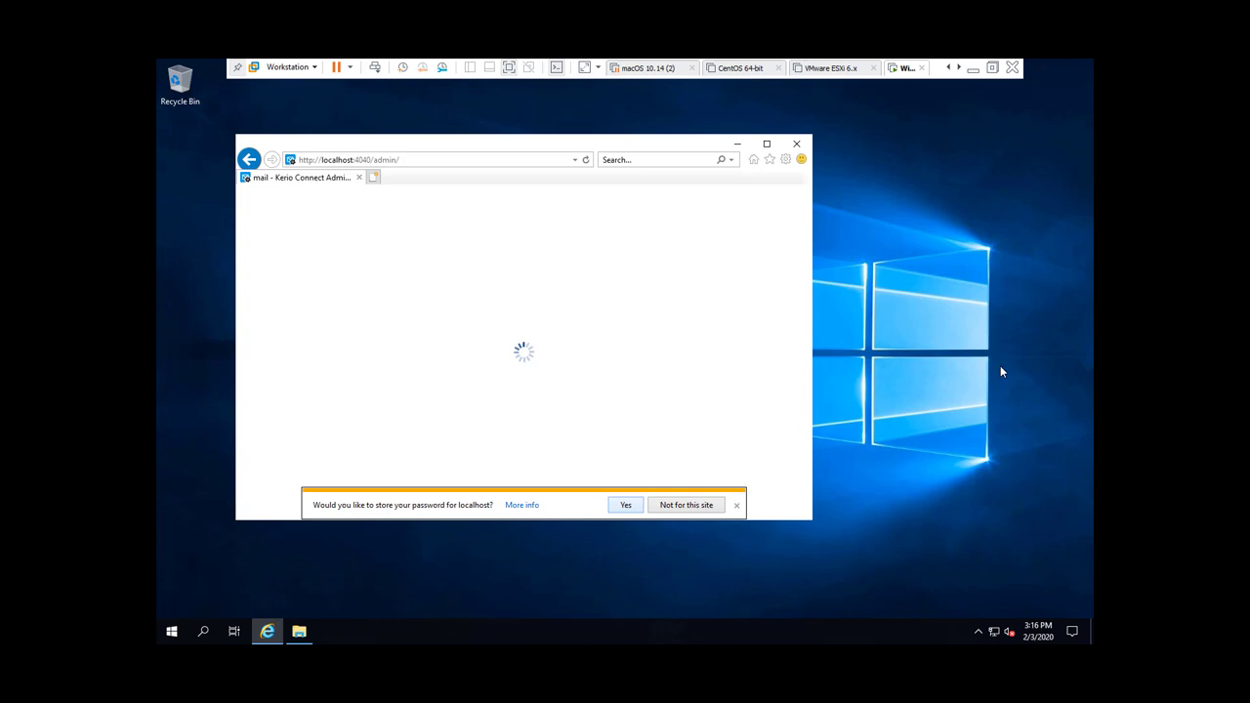
key("Return")
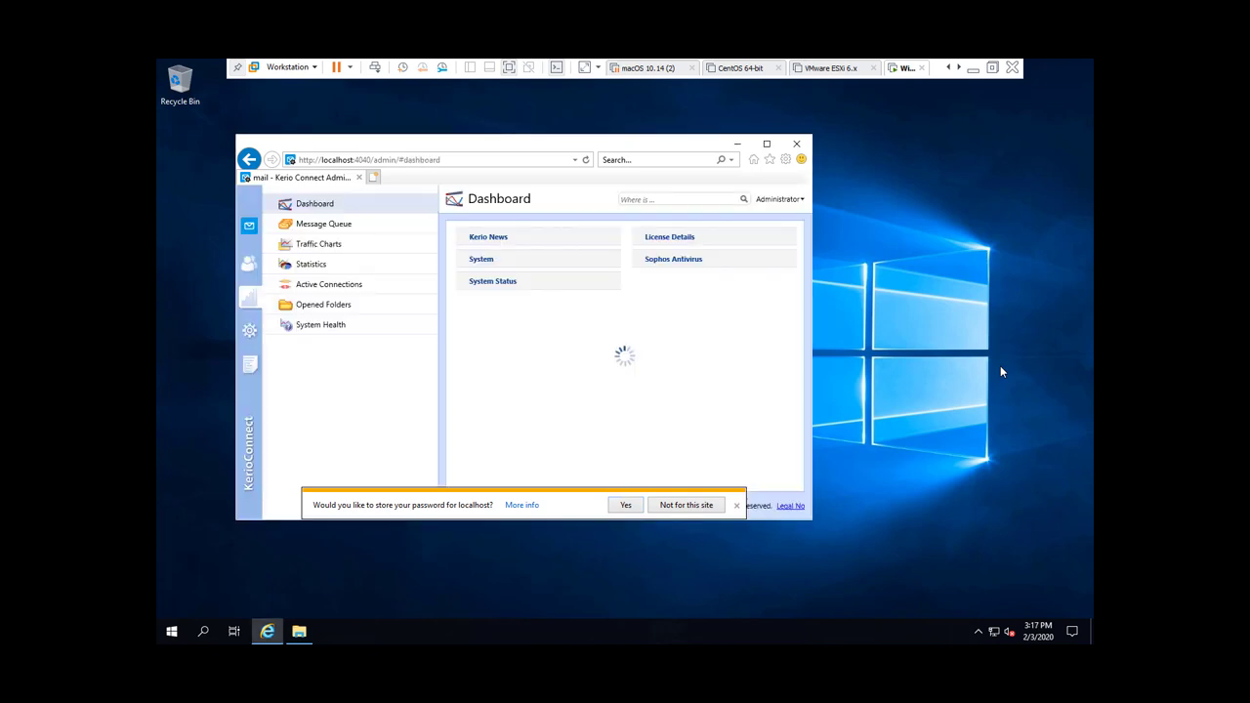
key("super+Up")
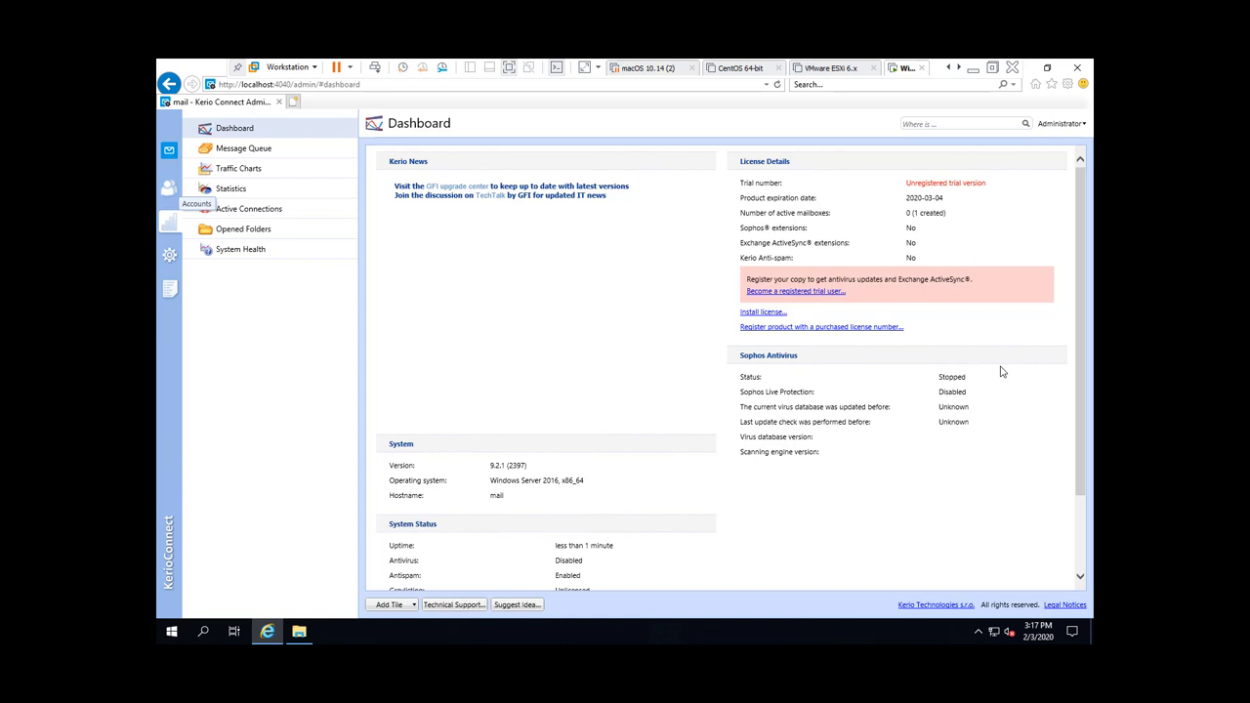
Step: Start adding user test under Accounts > Users with a simple letters-only password, and try saving
left_click(169, 188)
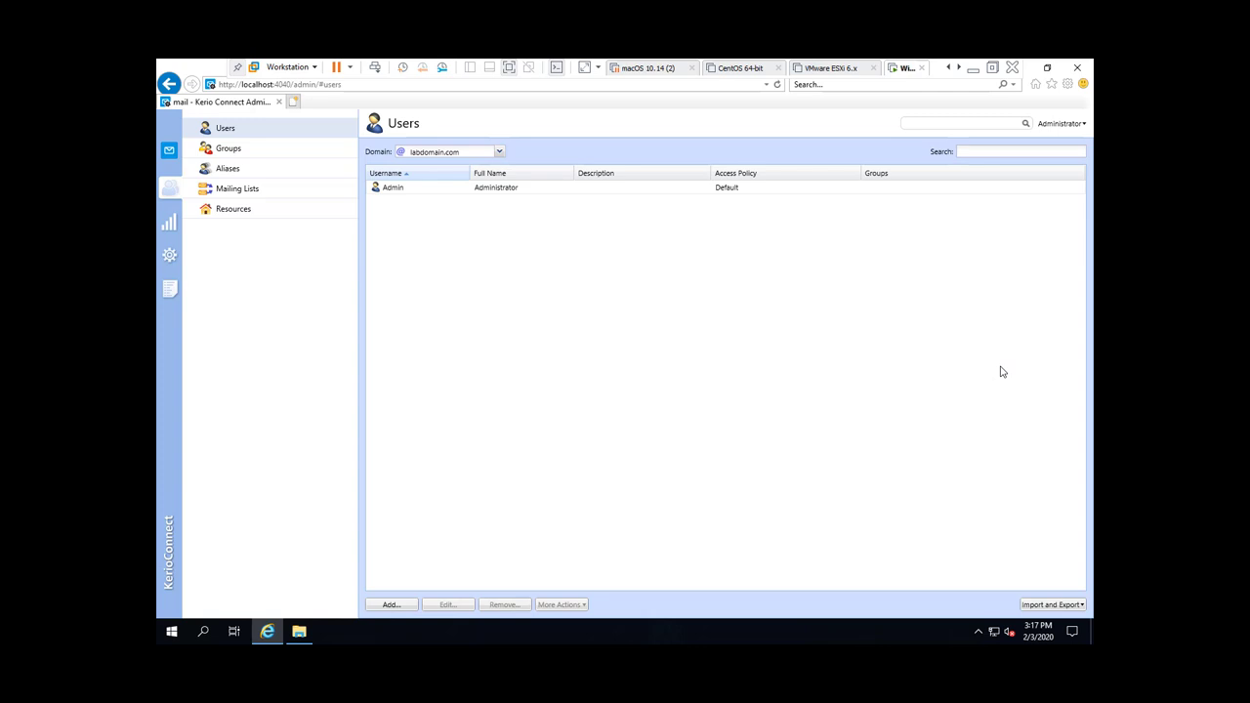
right_click(465, 252)
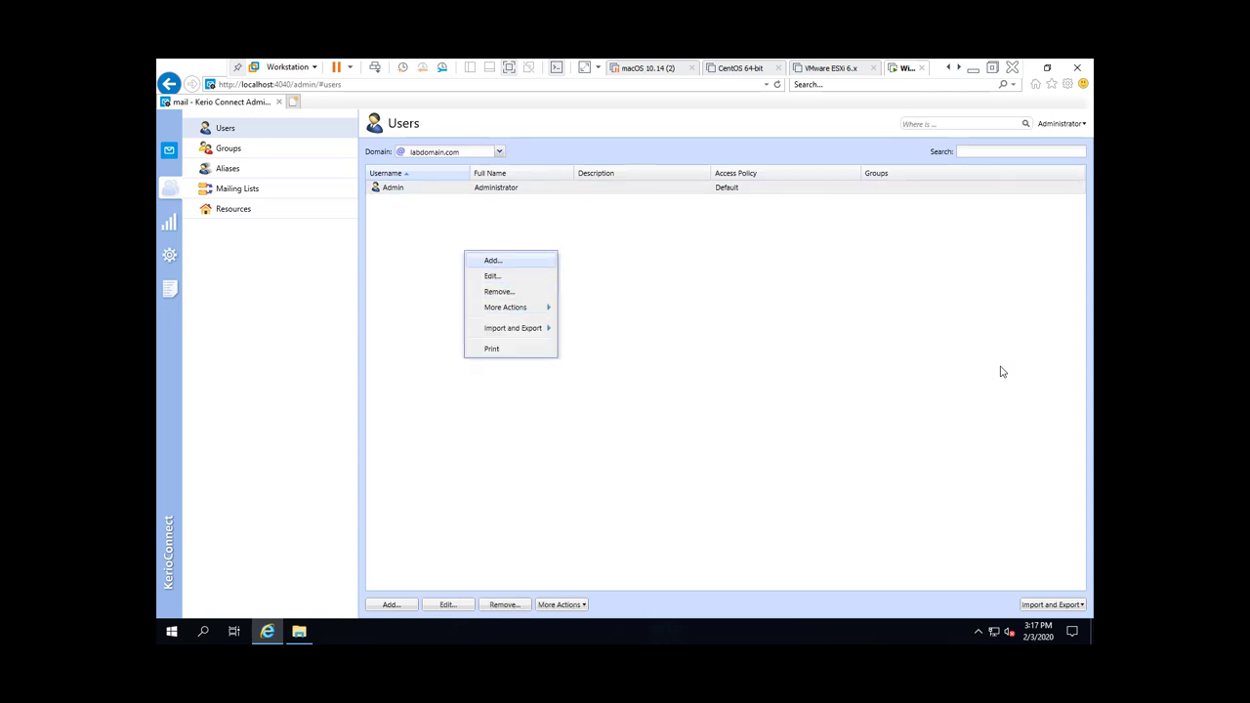
key("Return")
type("test")
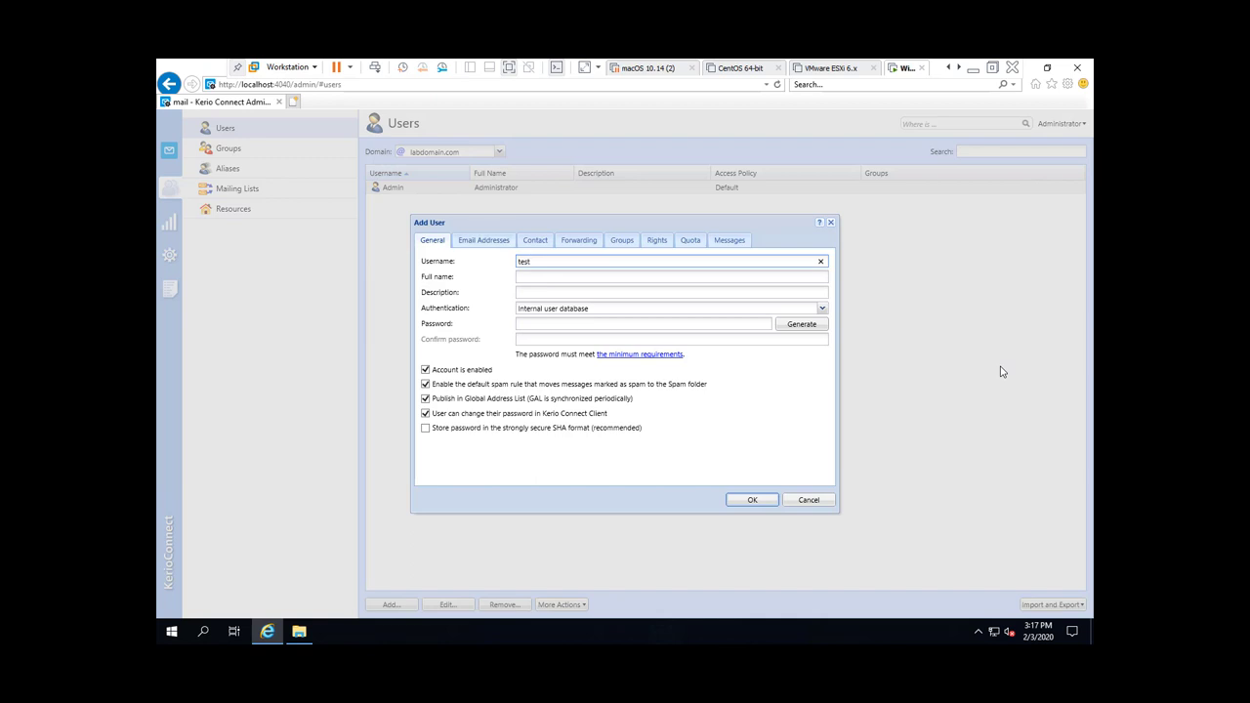
key("Tab")
key("Tab")
key("Tab")
key("Tab")
type("abc")
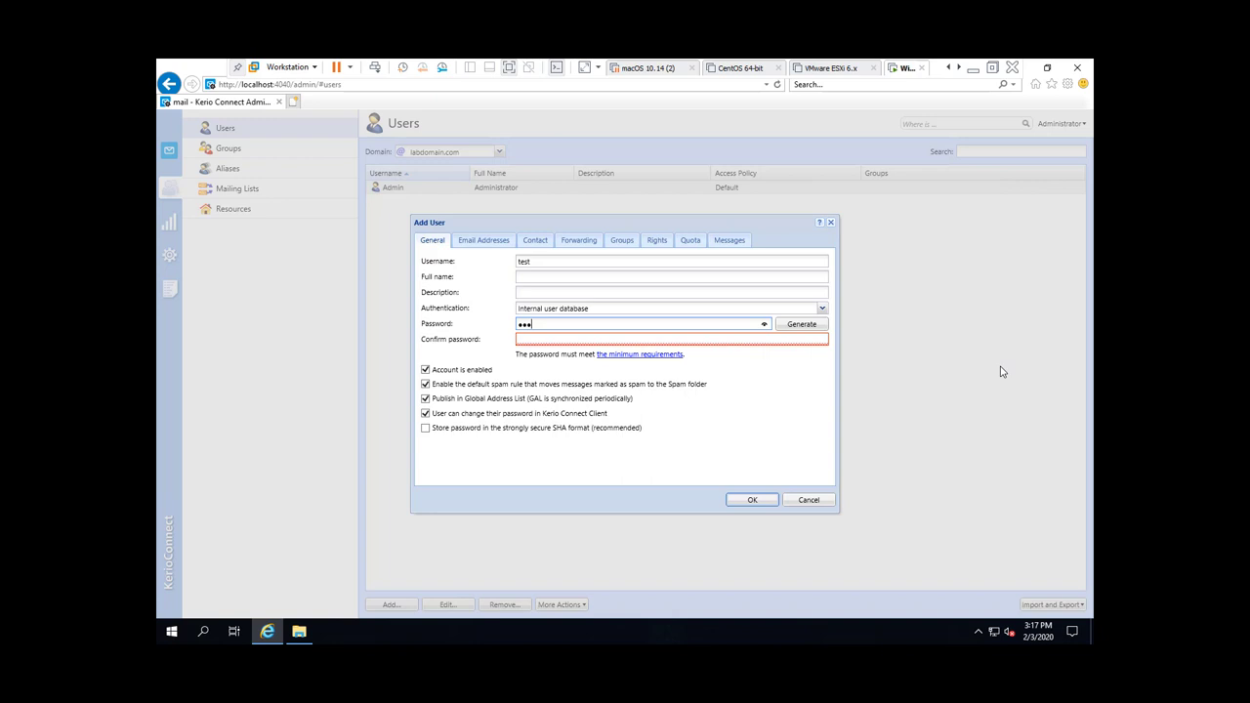
type("def")
key("Tab")
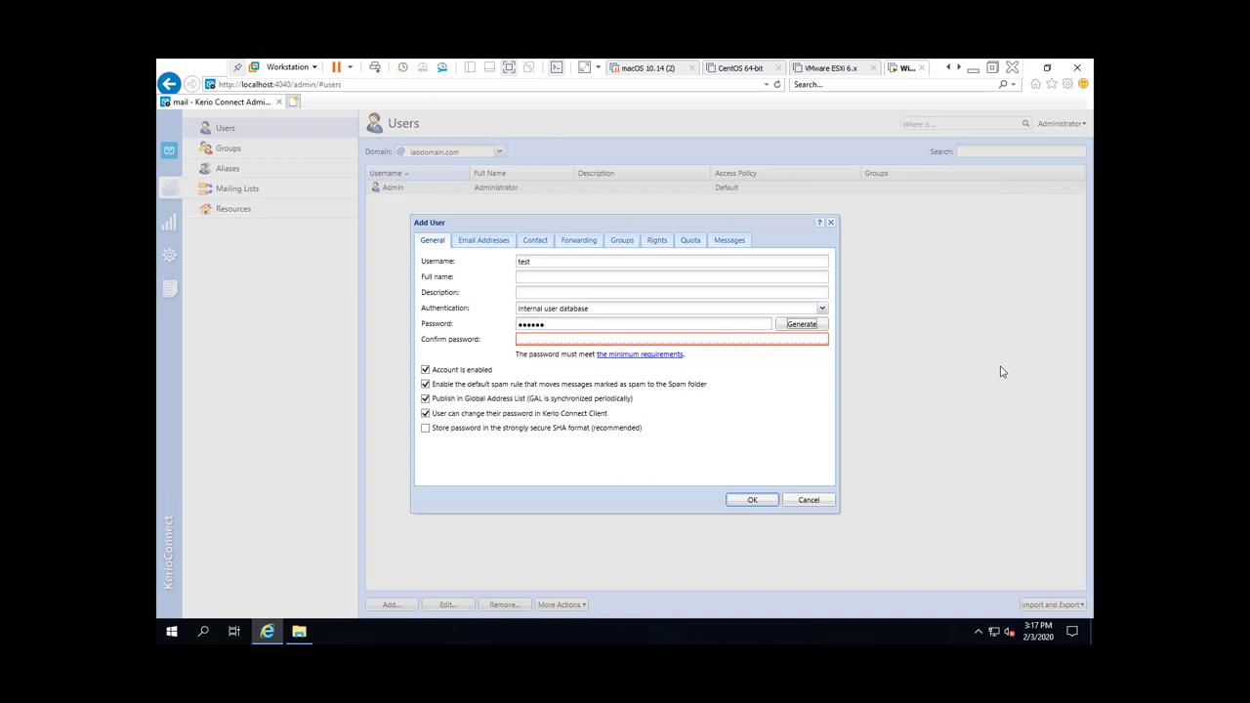
key("Tab")
type("abcdef")
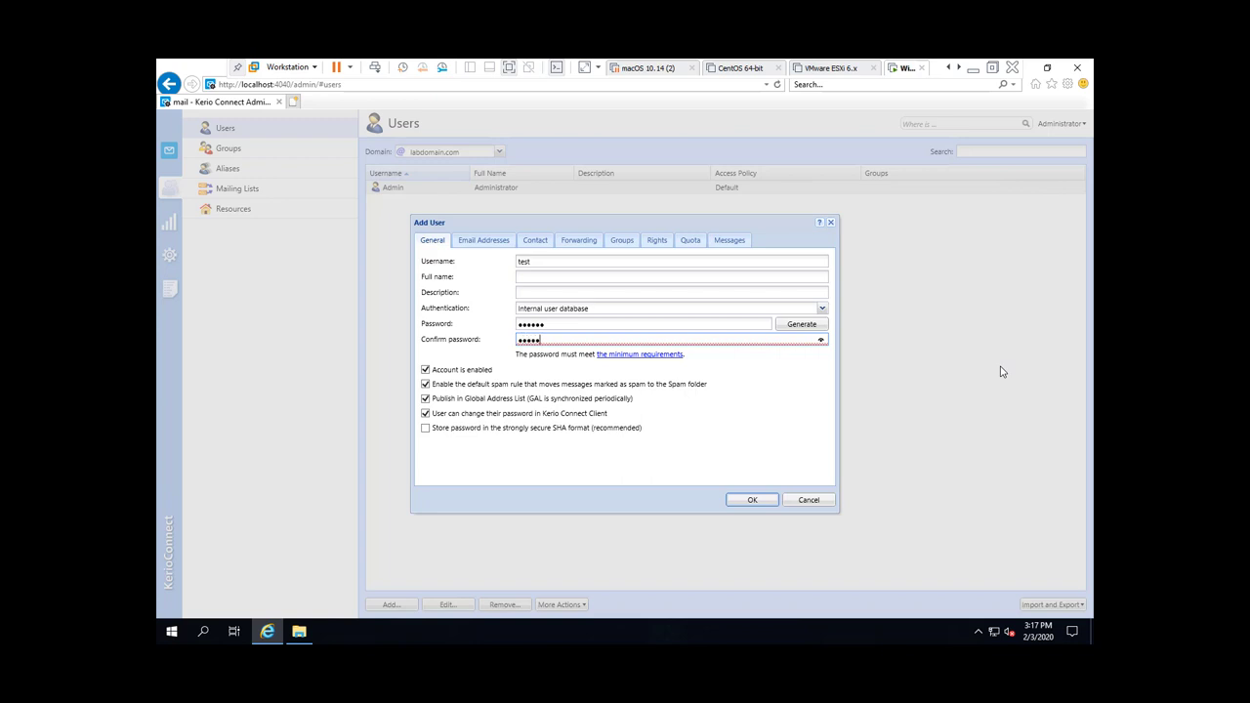
key("Return")
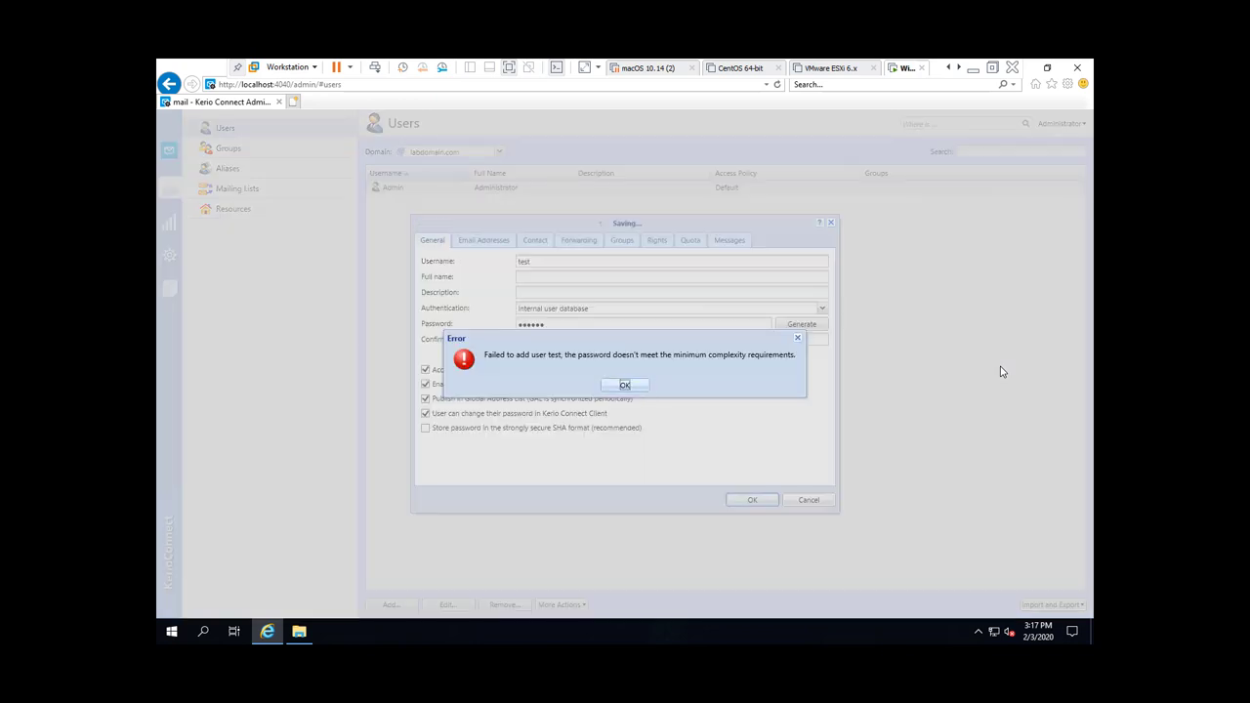
Step: After the complexity error, replace the password with a stronger one including digits and save user test
key("Return")
key("ctrl+a")
type("abcdef")
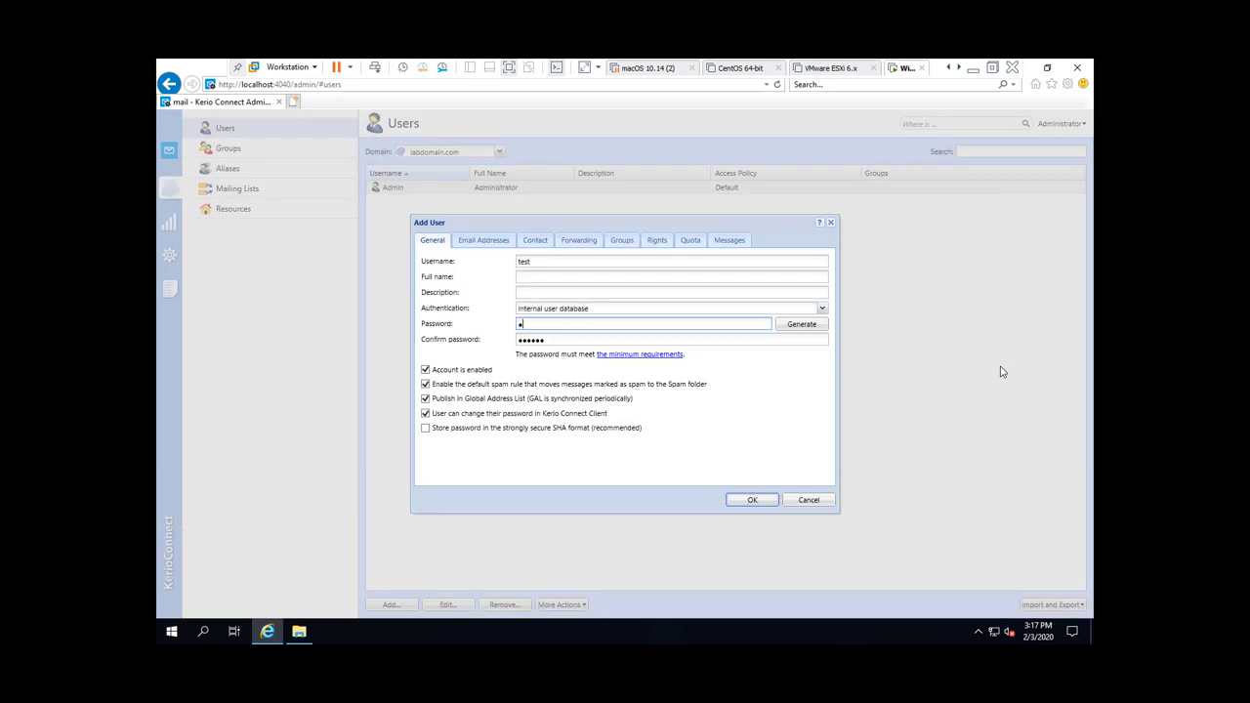
type("12")
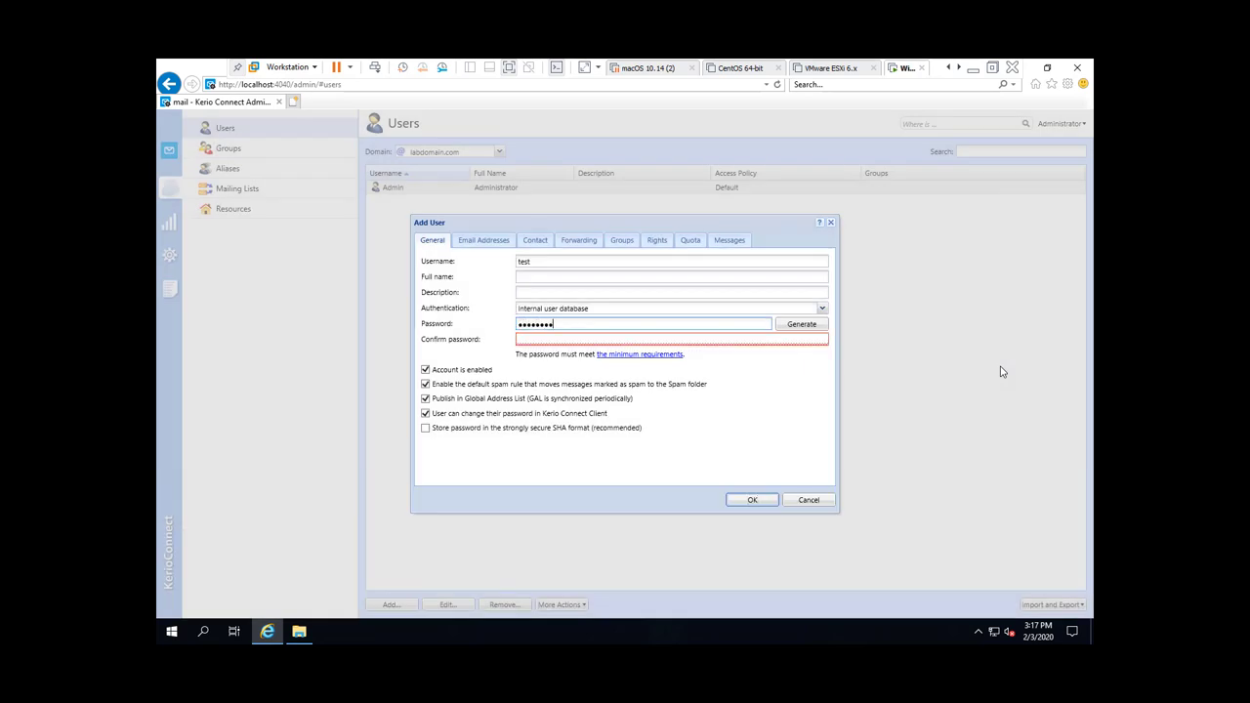
key("Tab")
key("Tab")
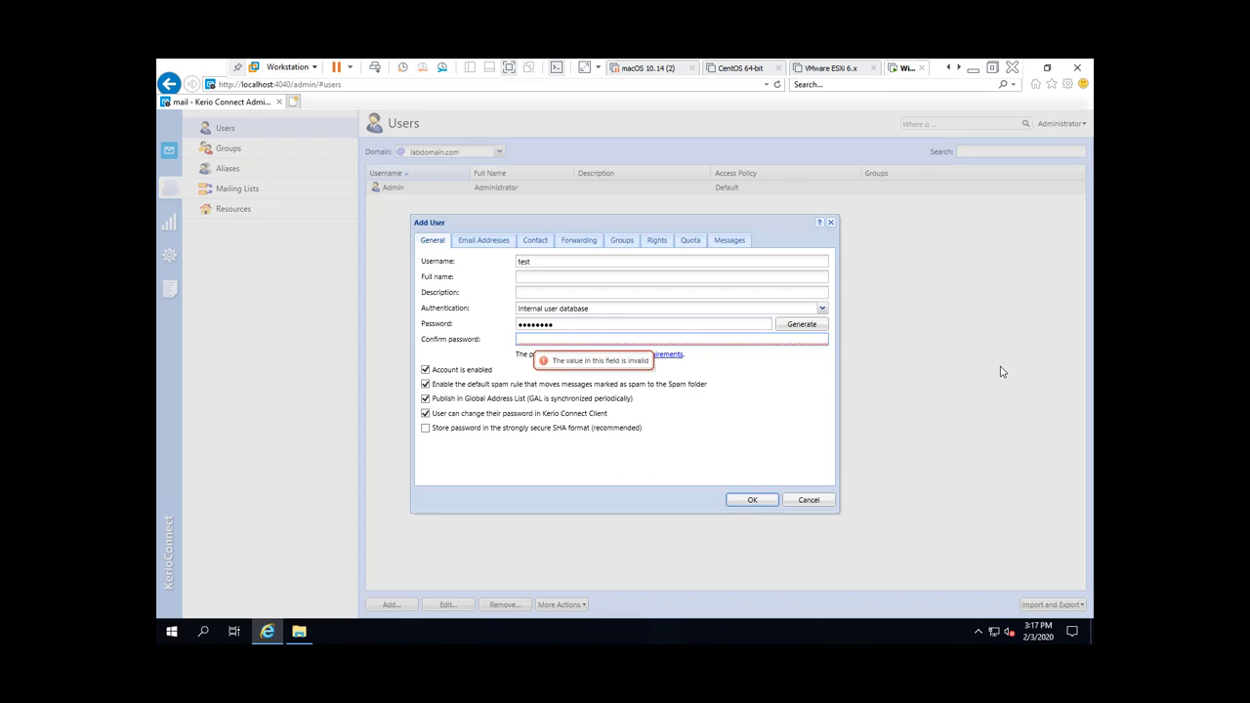
type("abcdef12")
key("Return")
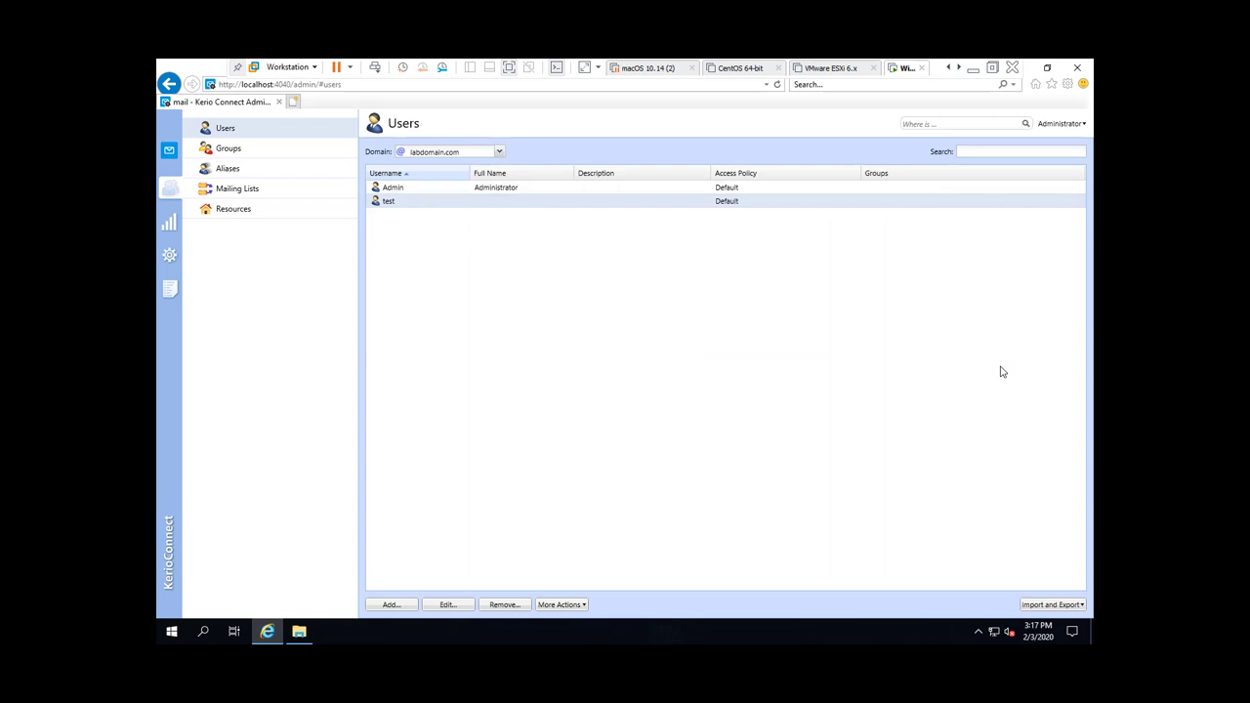
Step: Load mail.labdomain.com in a new Internet Explorer tab, accepting the security alerts
key("ctrl+t")
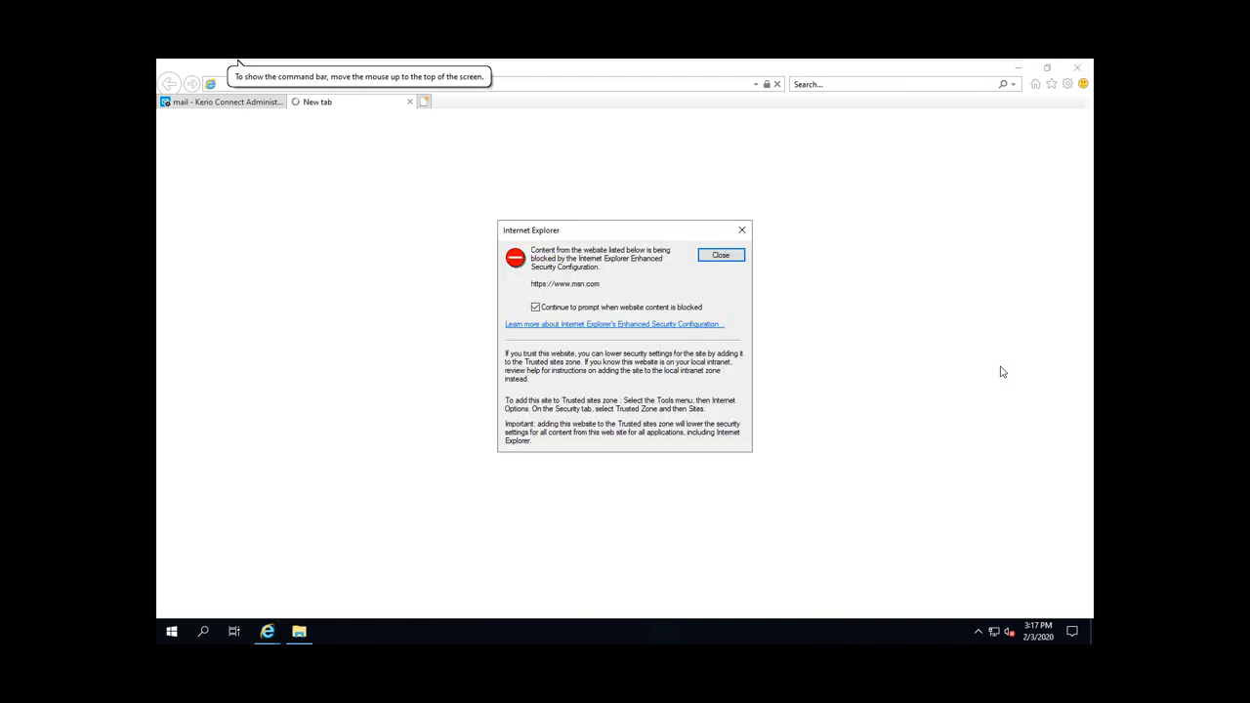
key("Return")
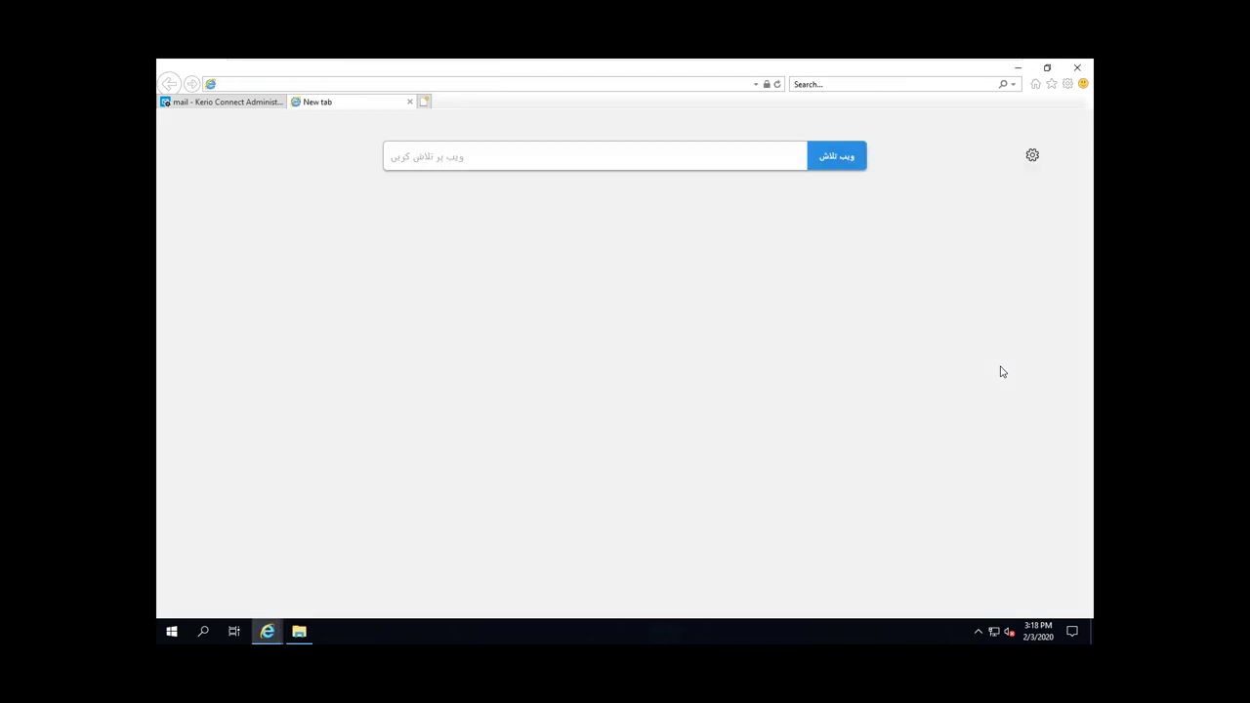
type("mail.")
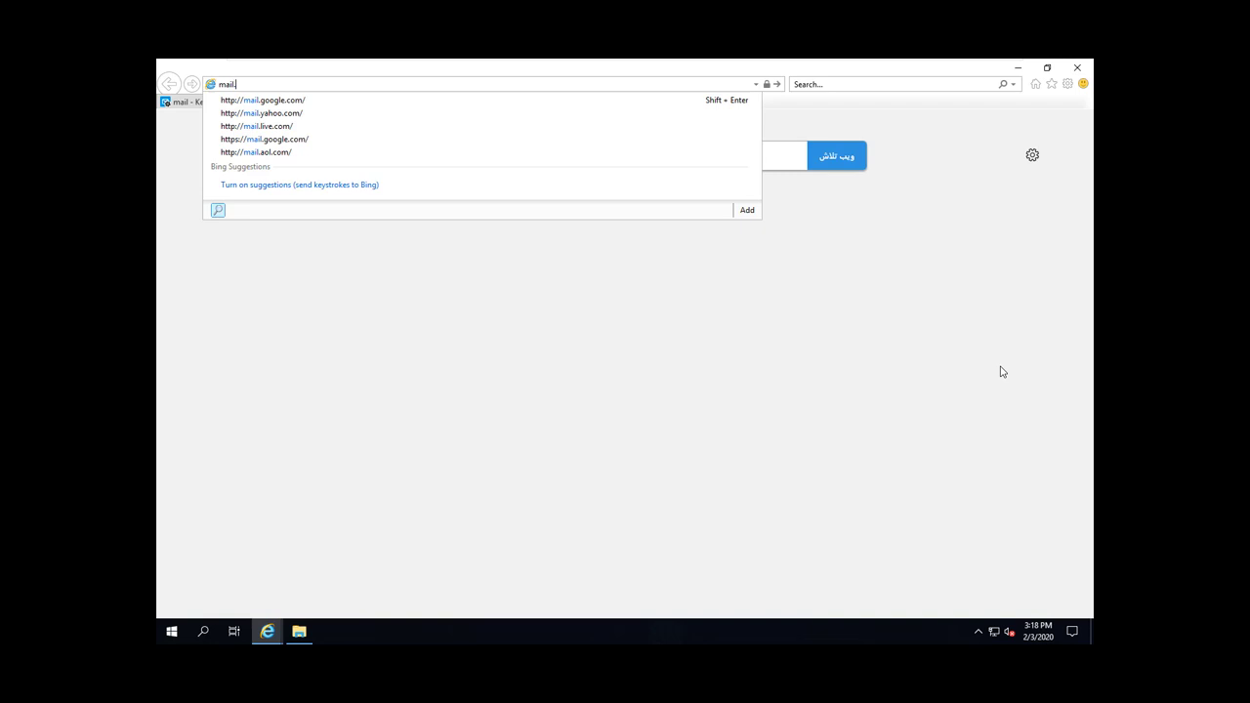
type("labd")
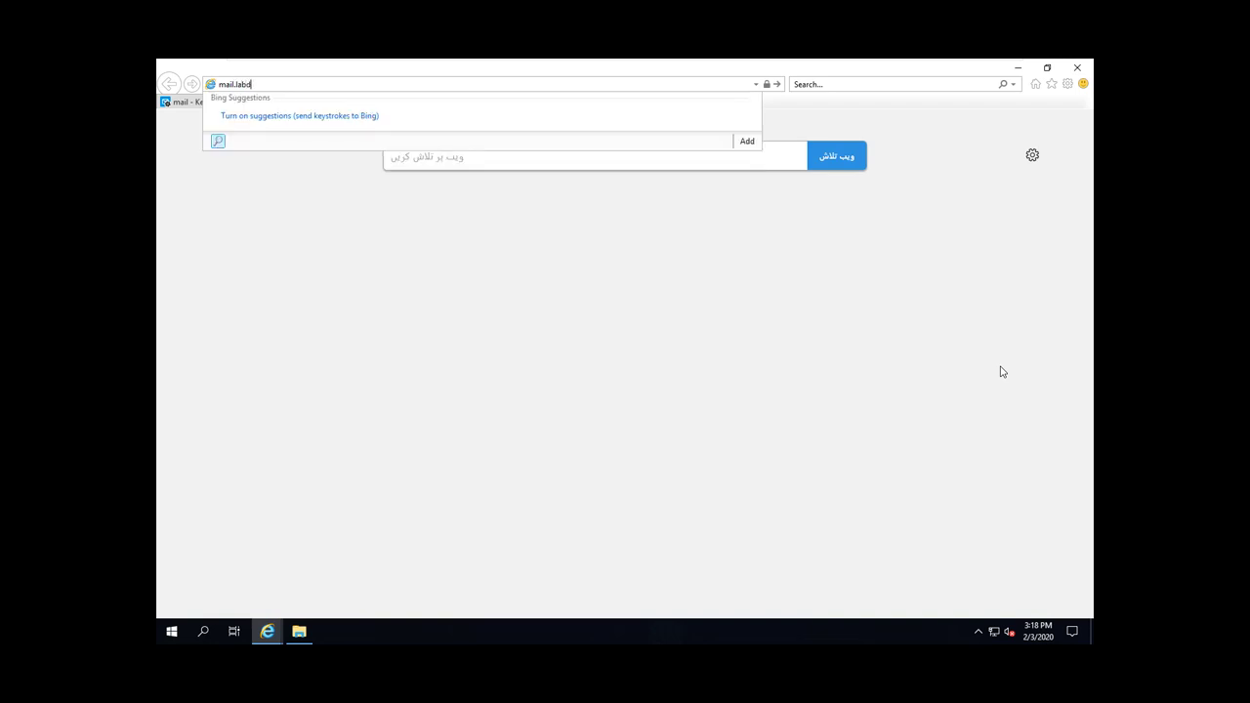
type("omain.com")
key("Return")
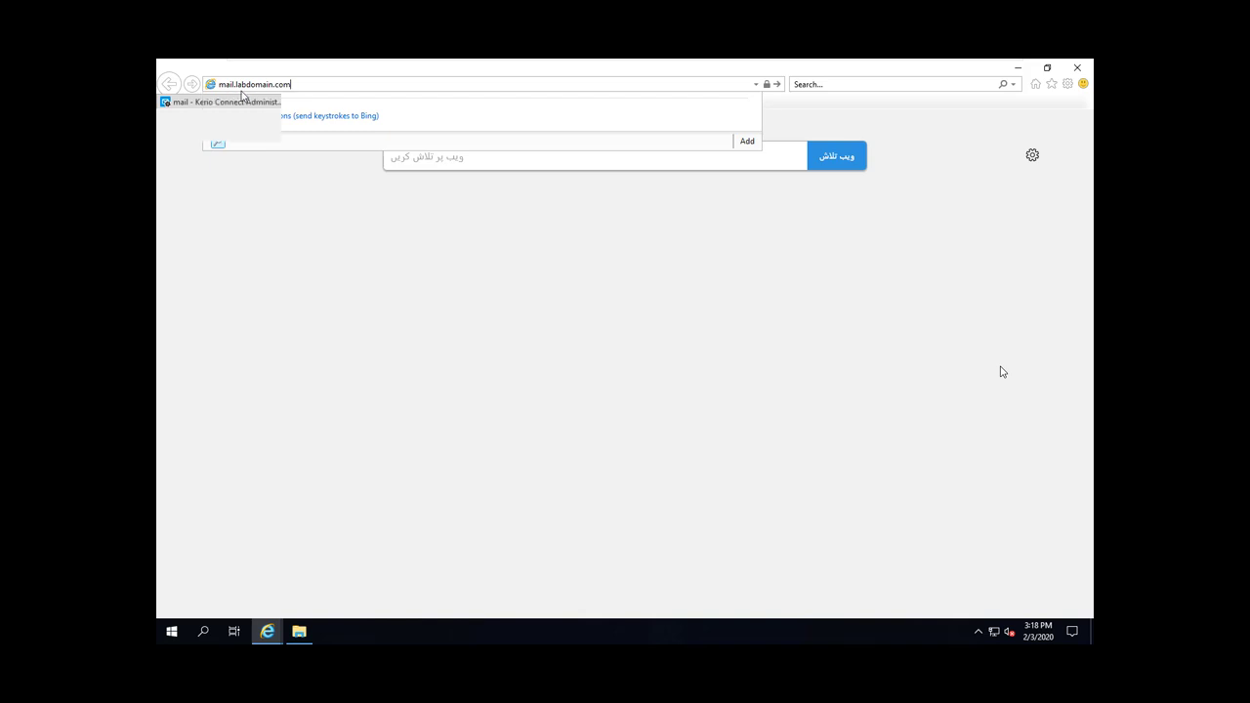
key("Return")
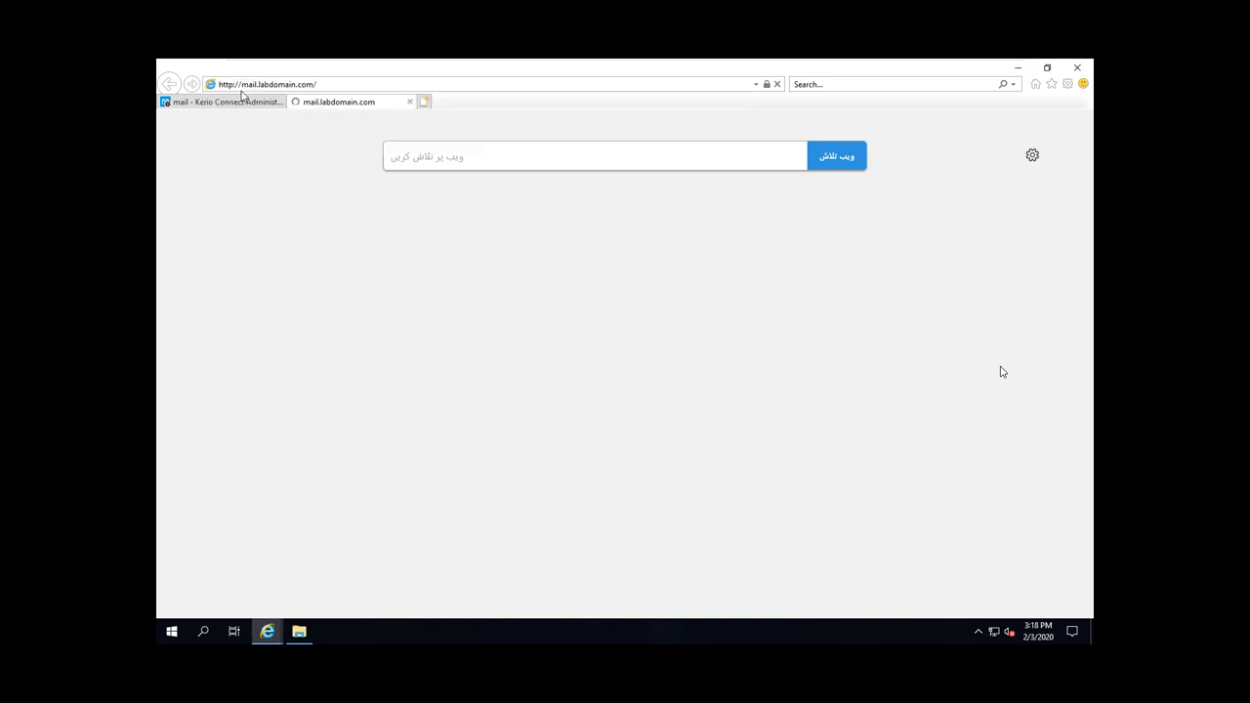
key("Return")
key("Return")
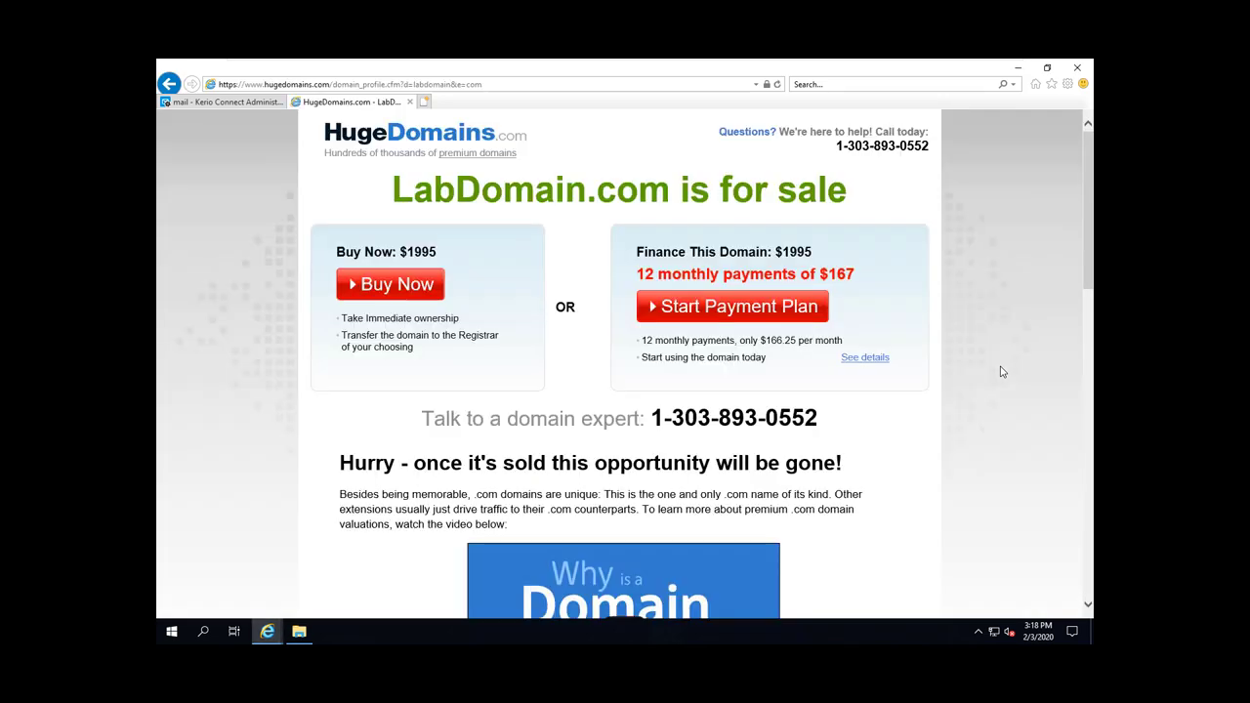
Step: Replace the address with localhost/webmail
key("alt+d")
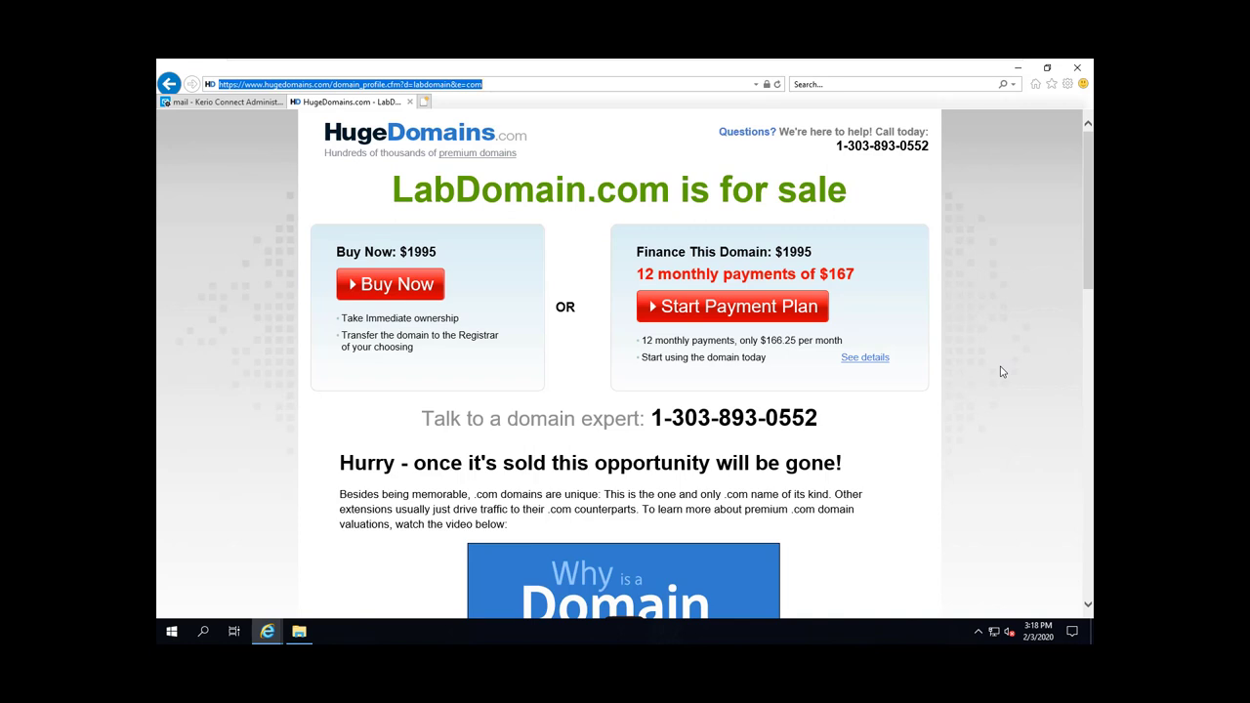
type("loca")
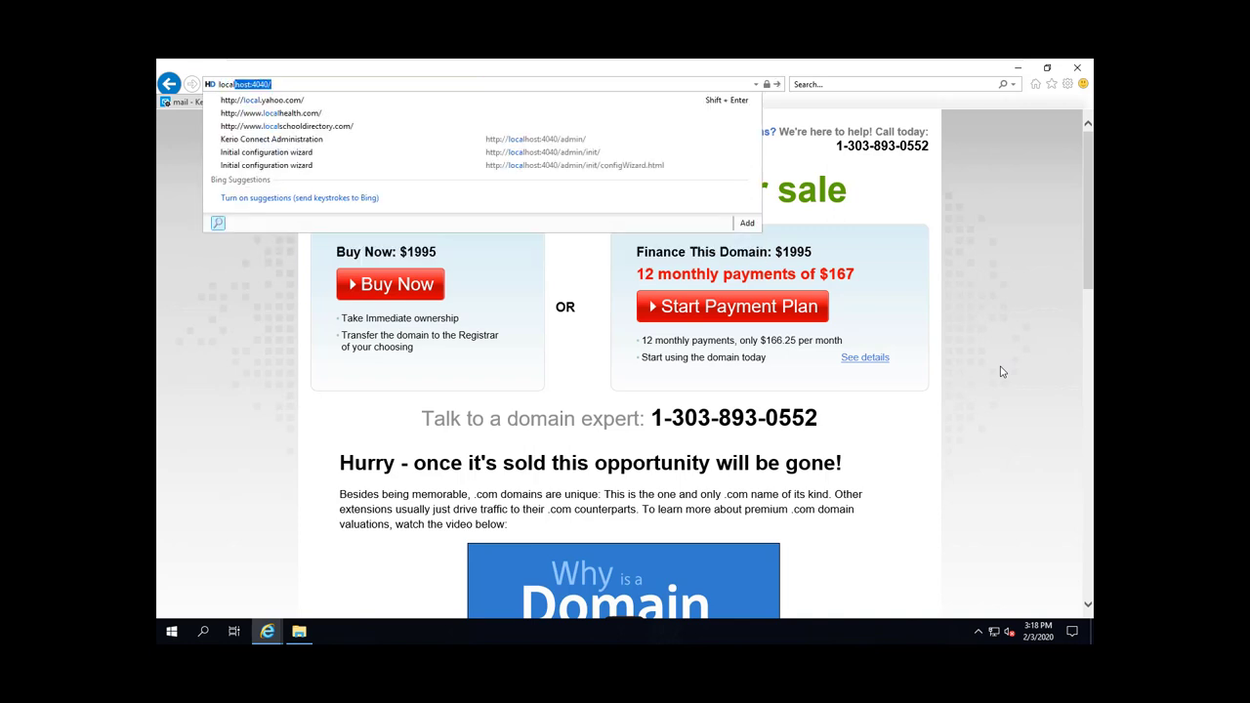
key("Delete")
type("host")
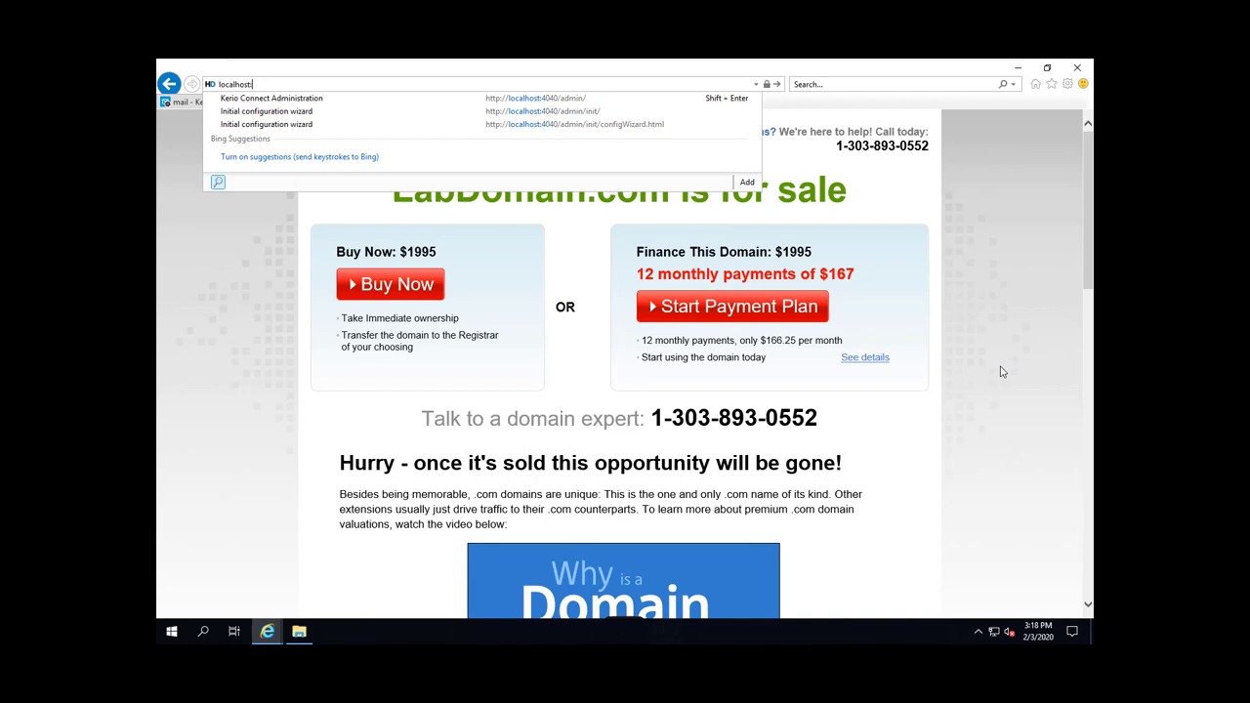
type("/we")
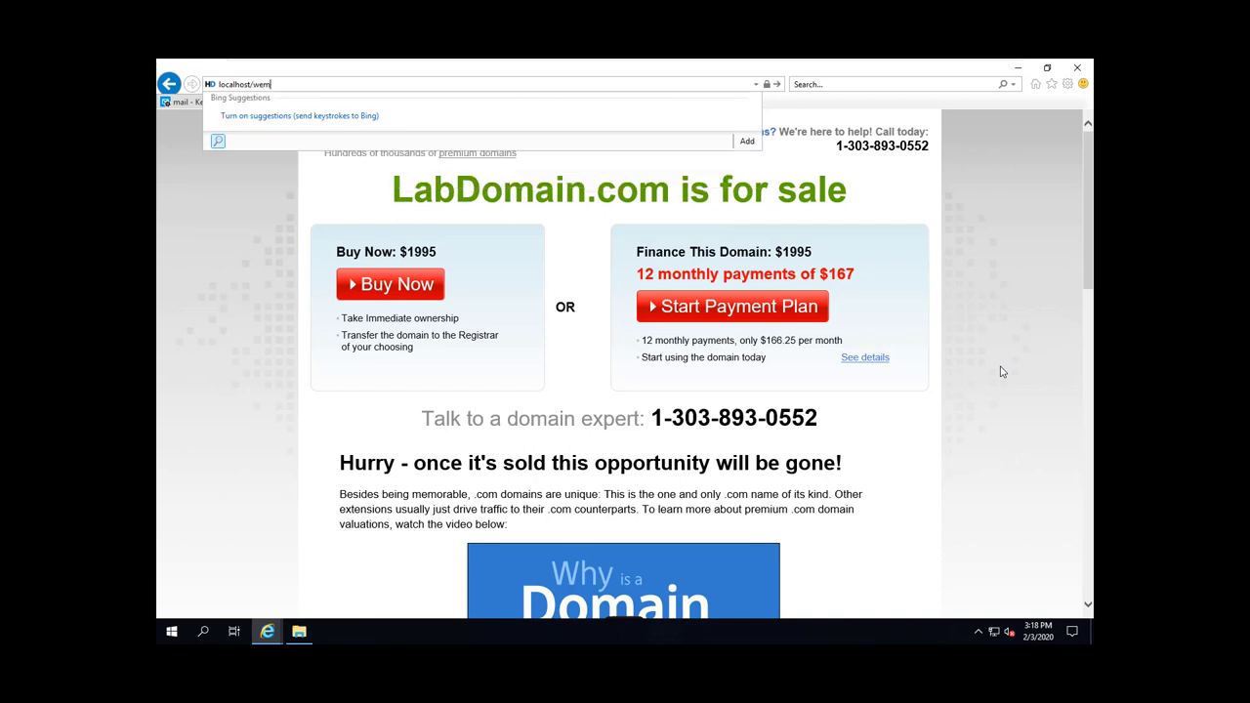
type("bmail")
Step: Log in to the localhost/webmail client with the test user's full address and password
key("Return")
key("Return")
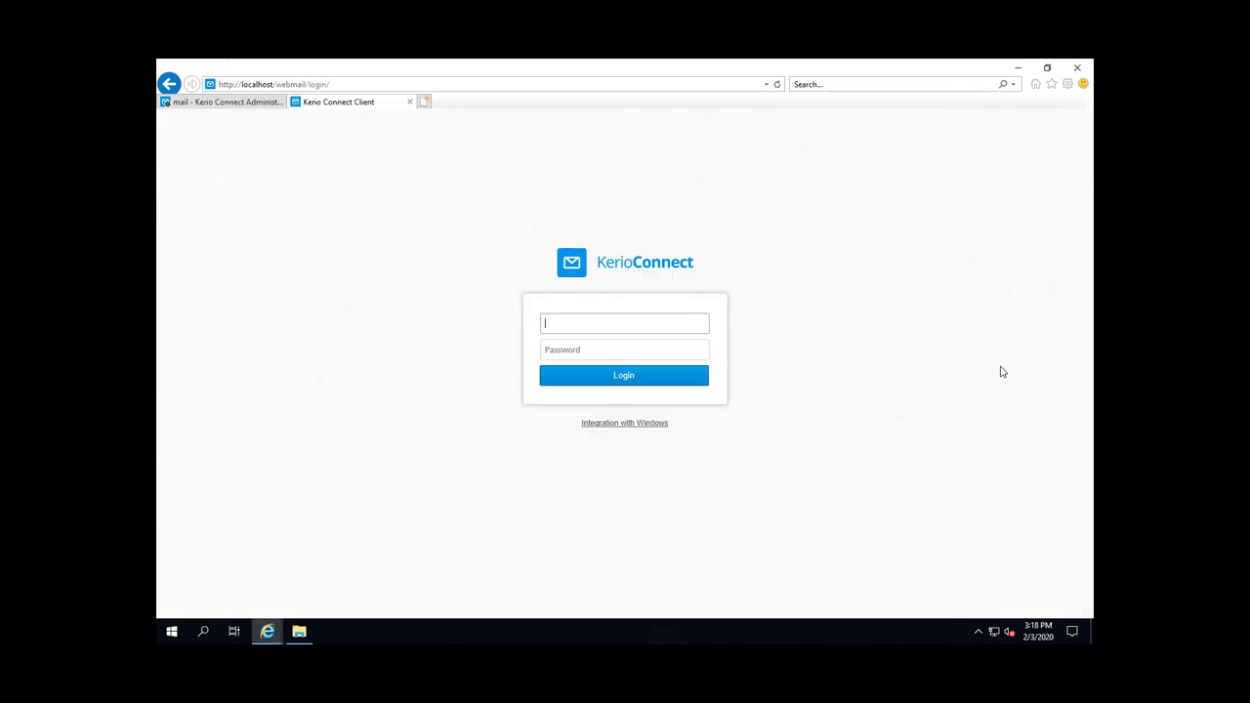
key("Down")
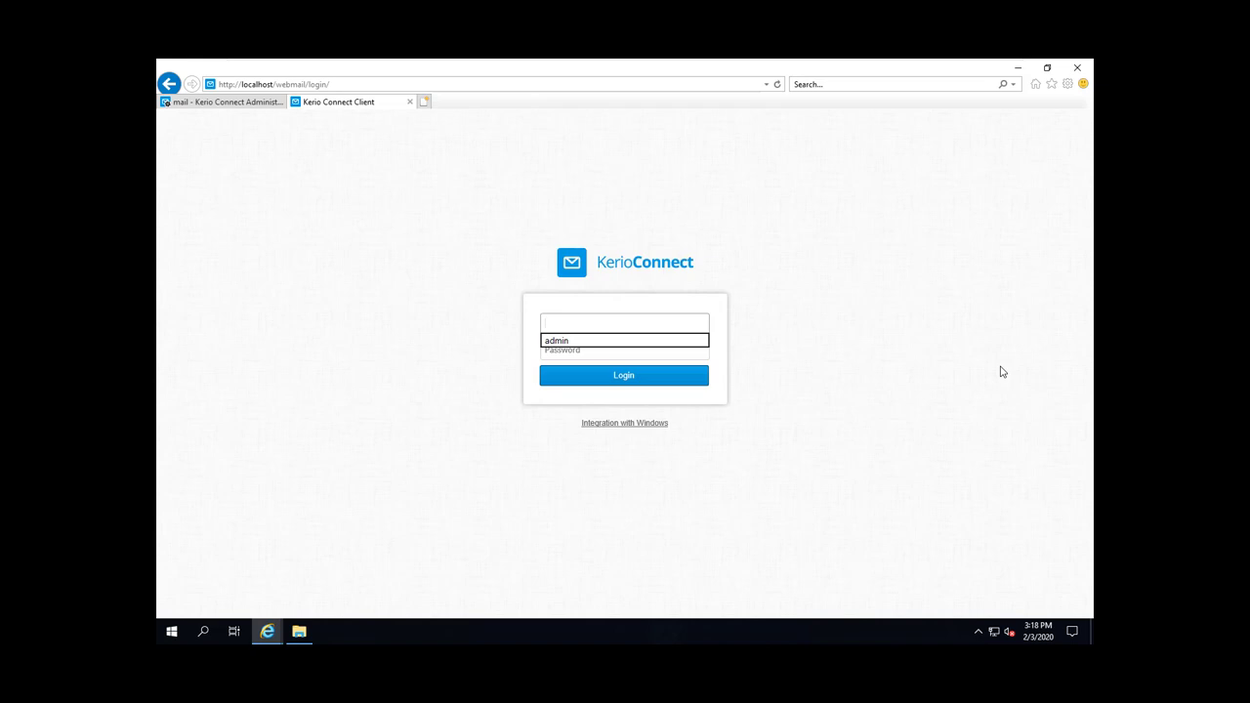
type("test")
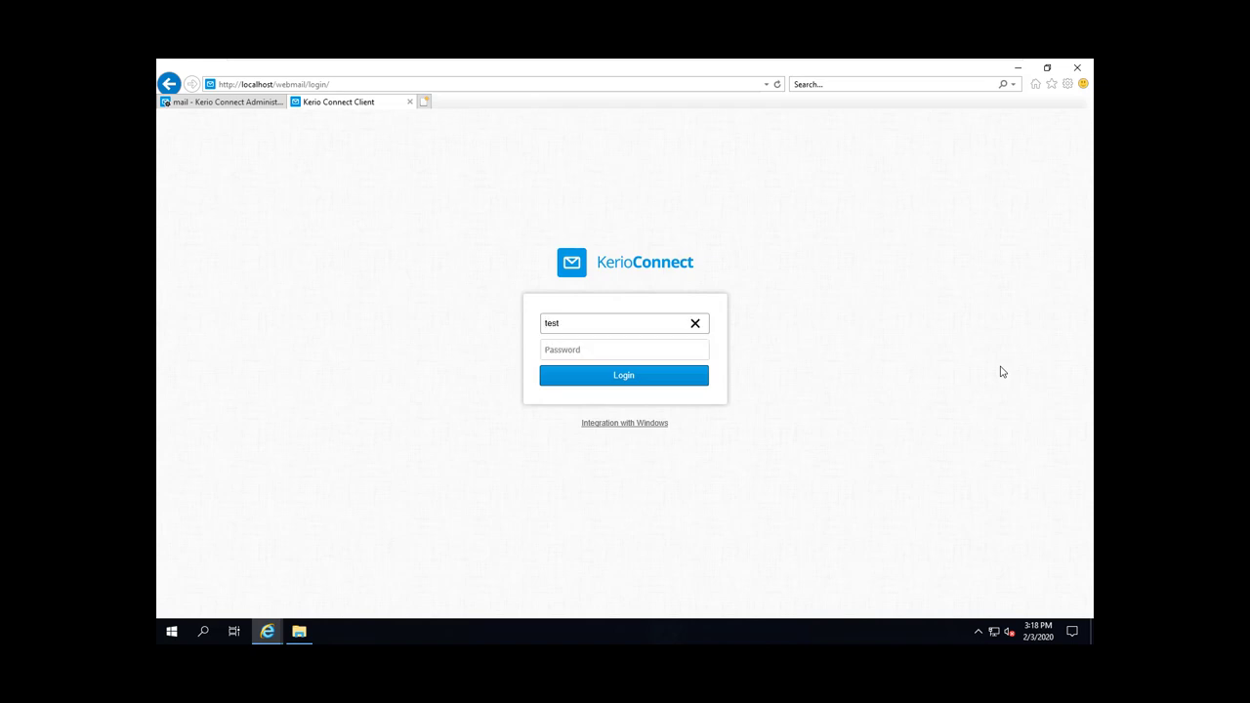
type("@labdomain.com")
key("Tab")
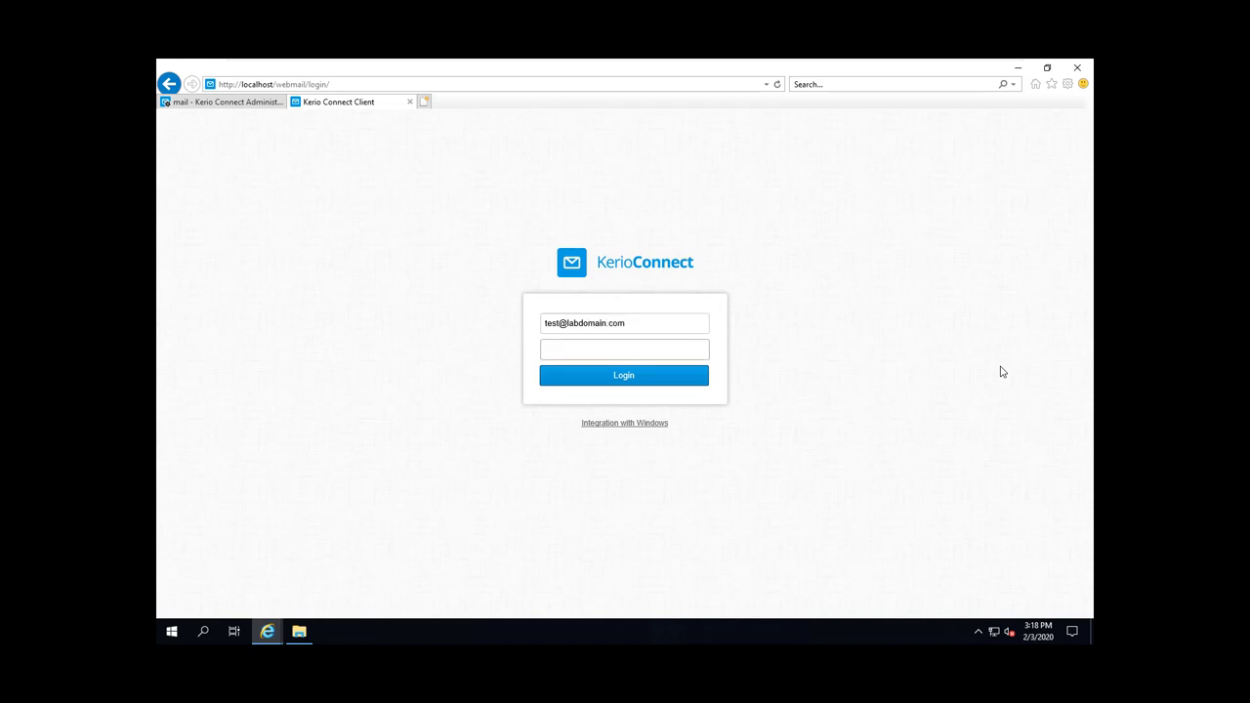
type("password")
key("Return")
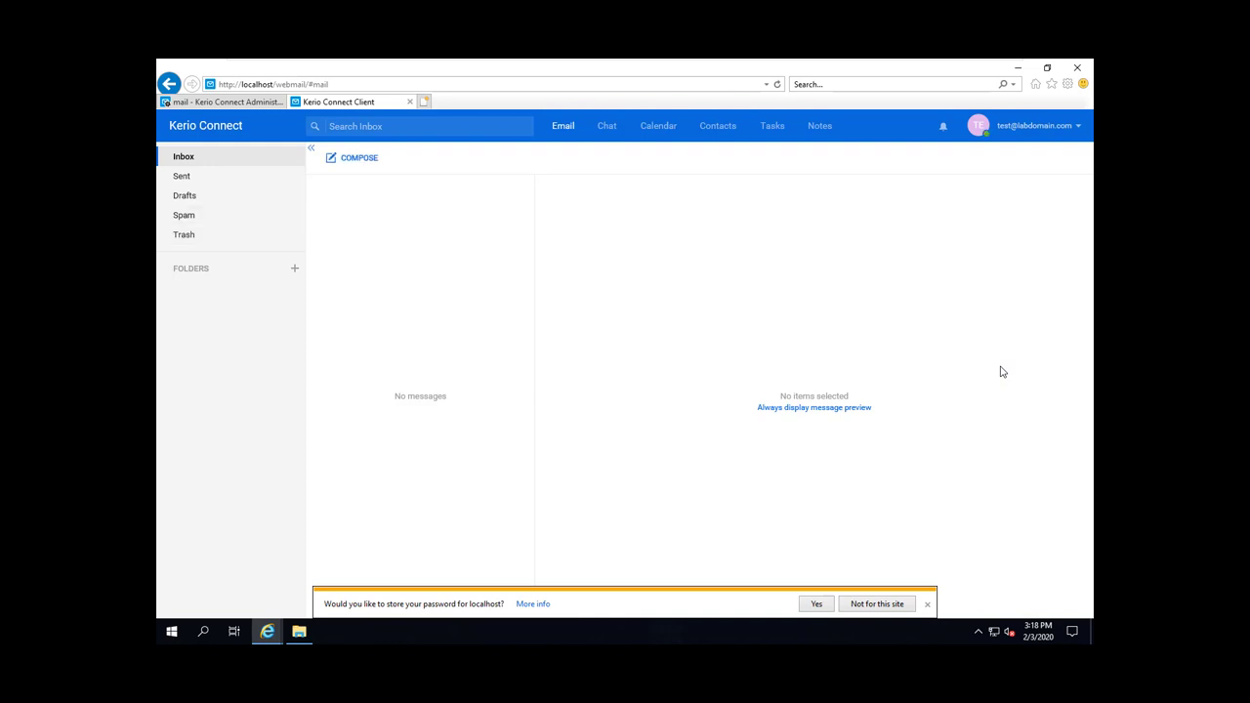
Step: Send a message to test with subject 'test' and body 'self test'
type("n")
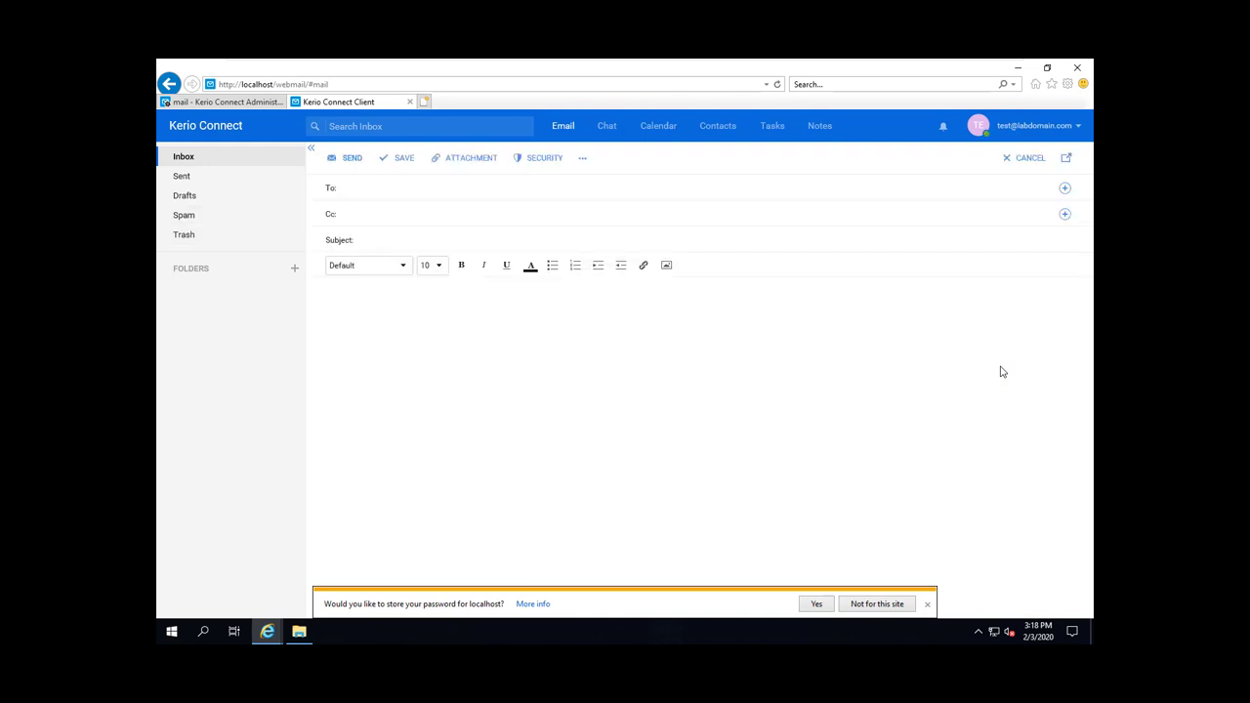
type("test")
key("Return")
type("testself test")
key("ctrl+Return")
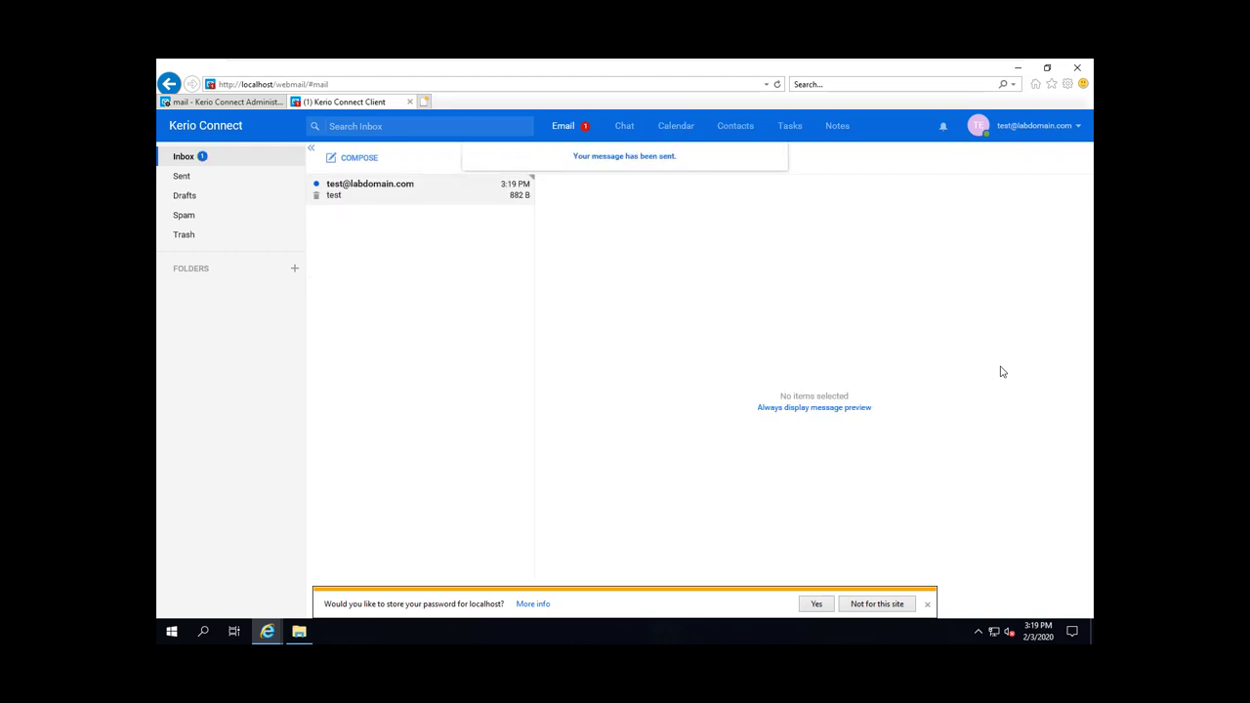
Step: Open the received message, then show the admin console's Status dashboard
key("Down")
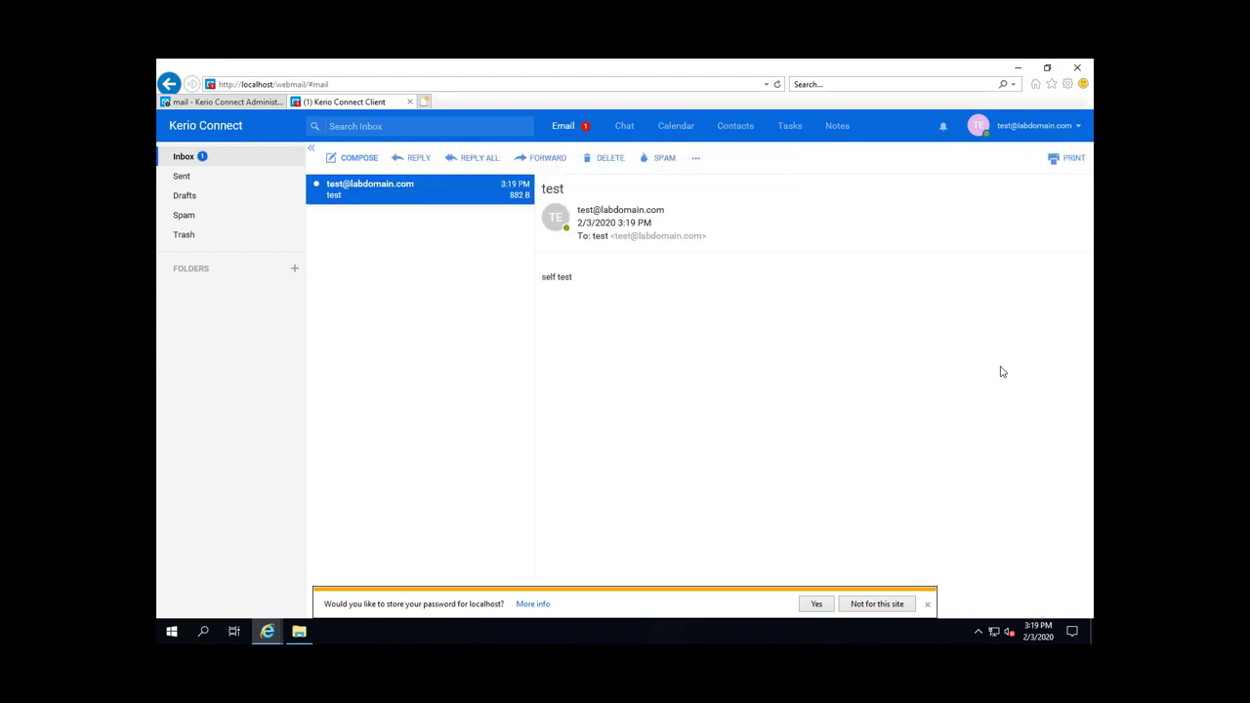
key("ctrl+Tab")
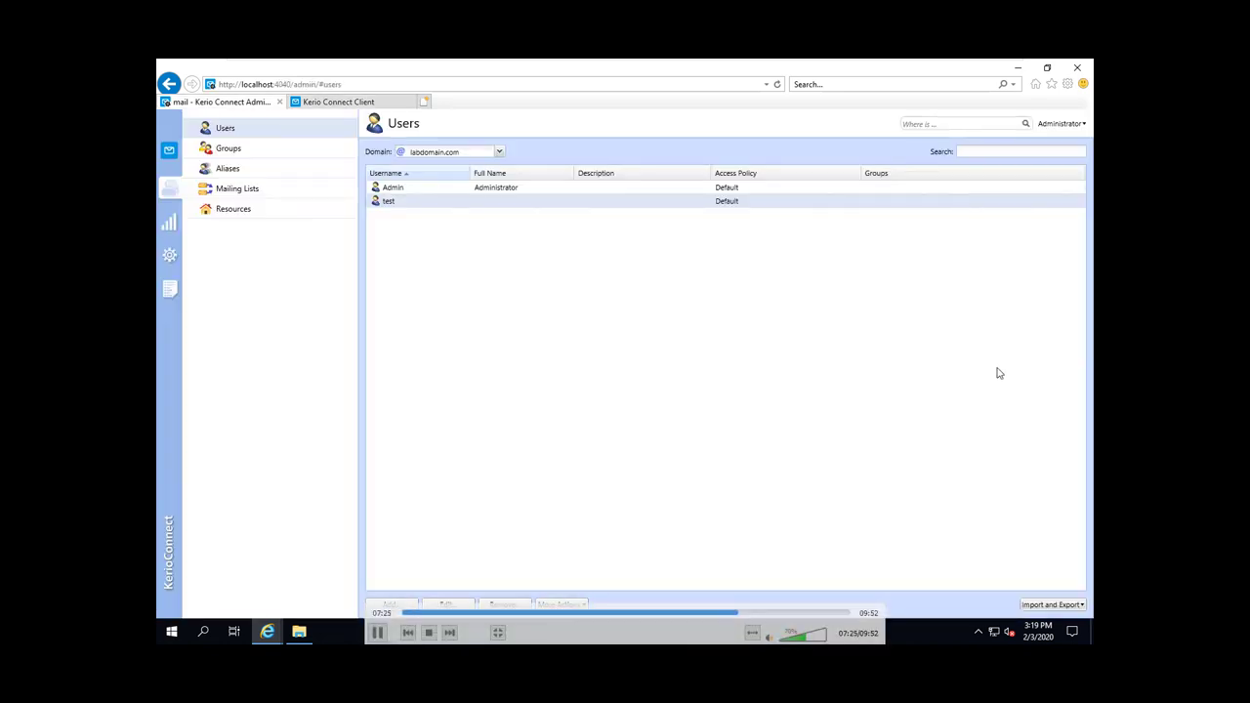
left_click(169, 222)
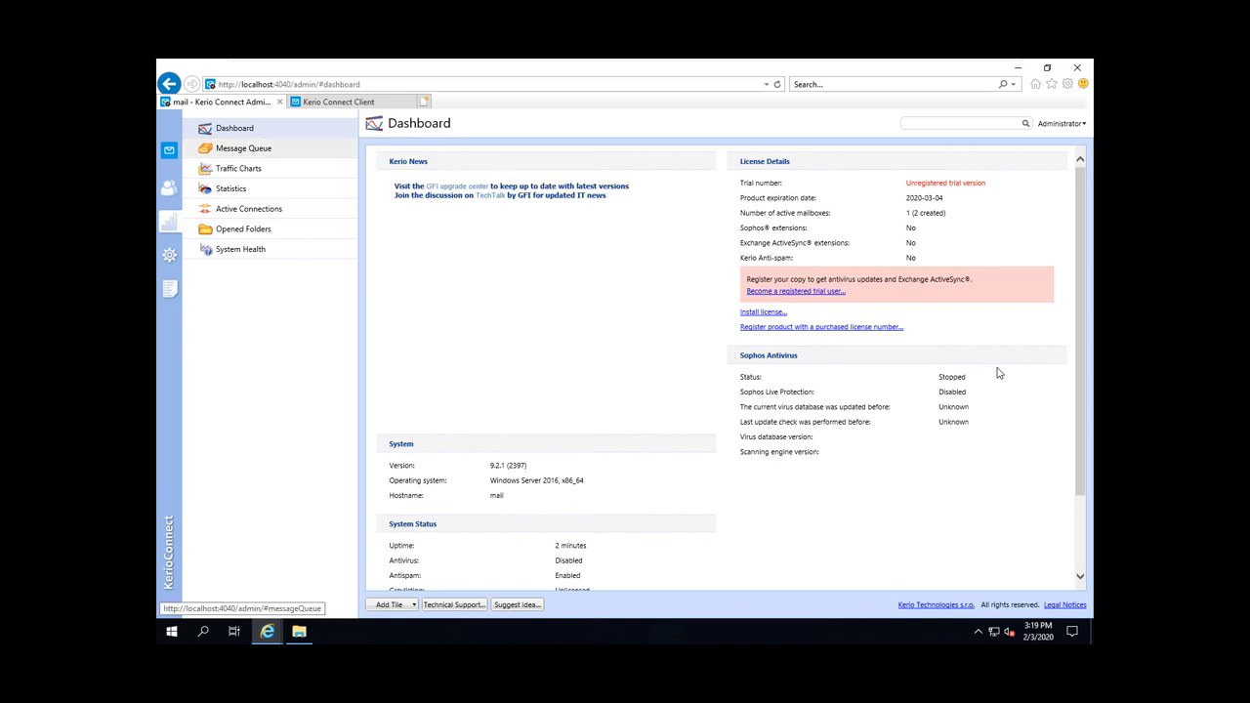
Step: Review the Message Queue, Traffic Charts and Statistics status pages
key("Return")
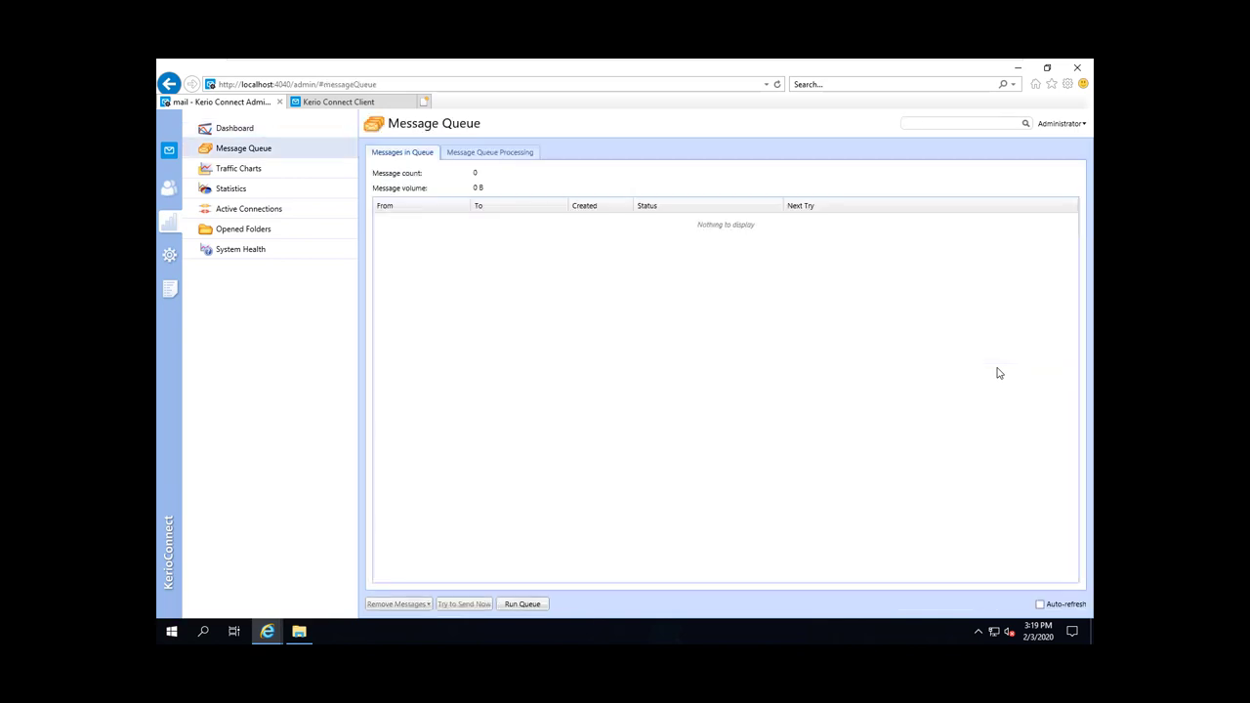
key("Tab")
key("Return")
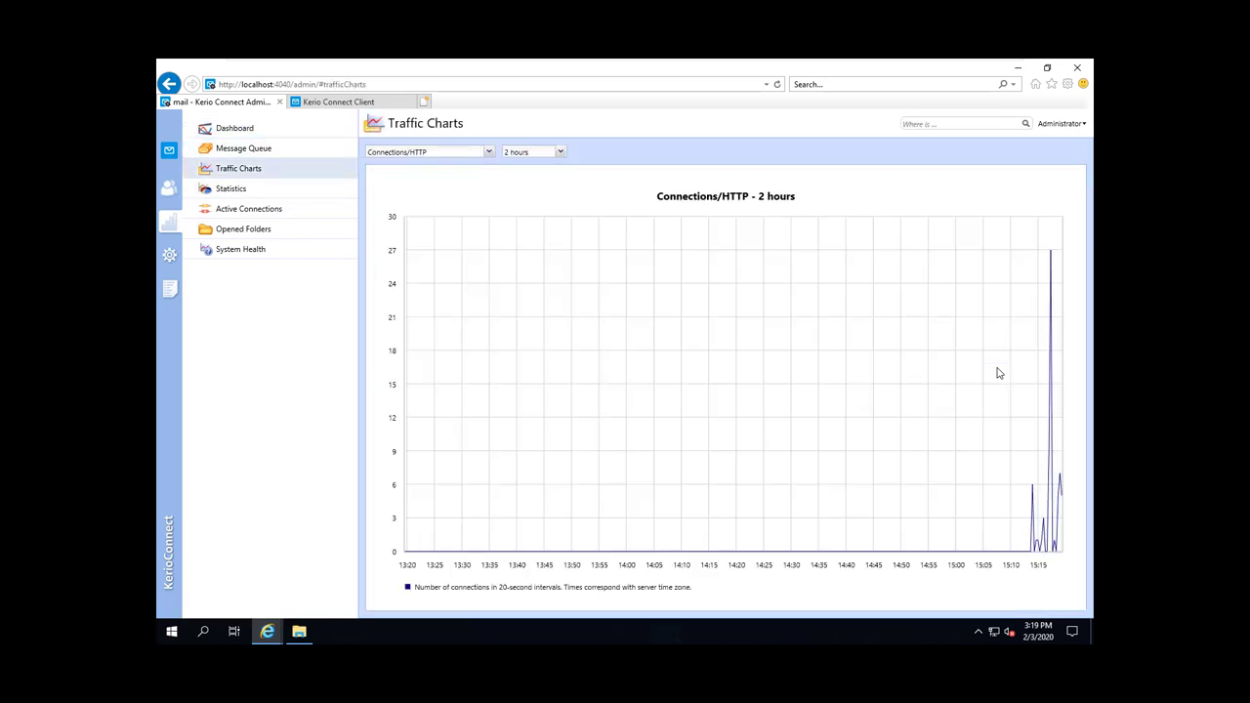
key("Tab")
key("Return")
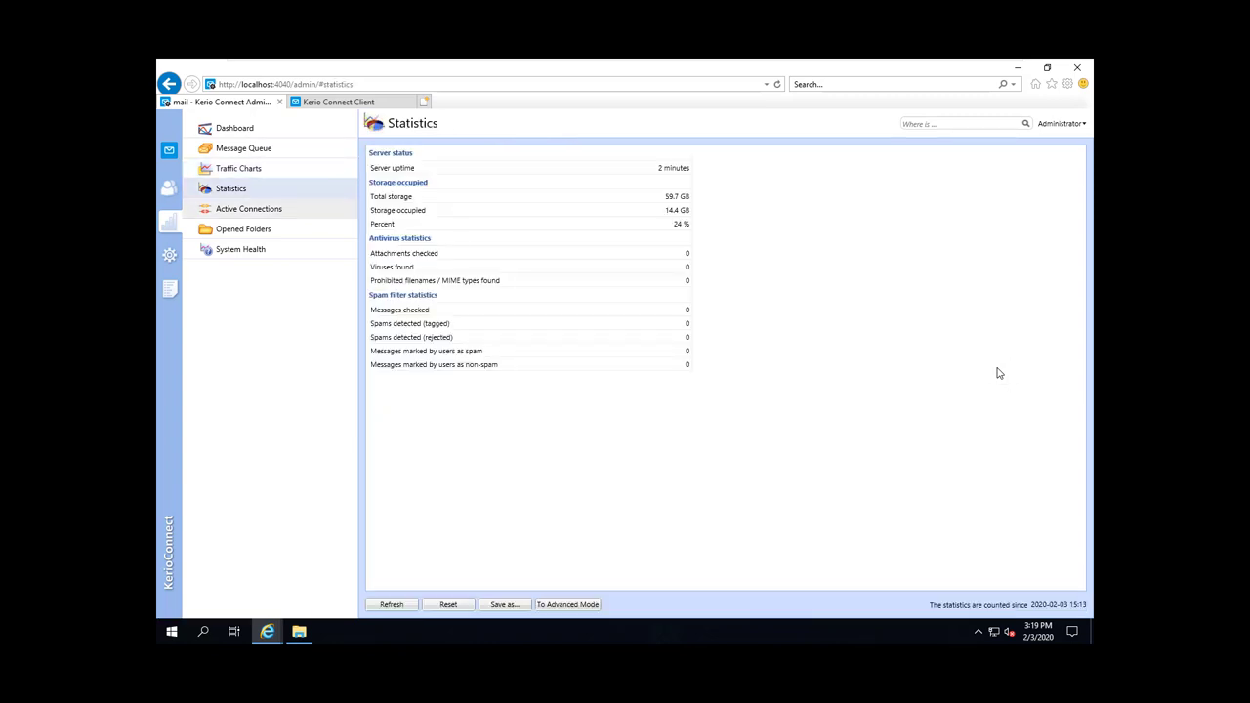
Step: View the Active Connections list and the empty Opened Folders page
key("Tab")
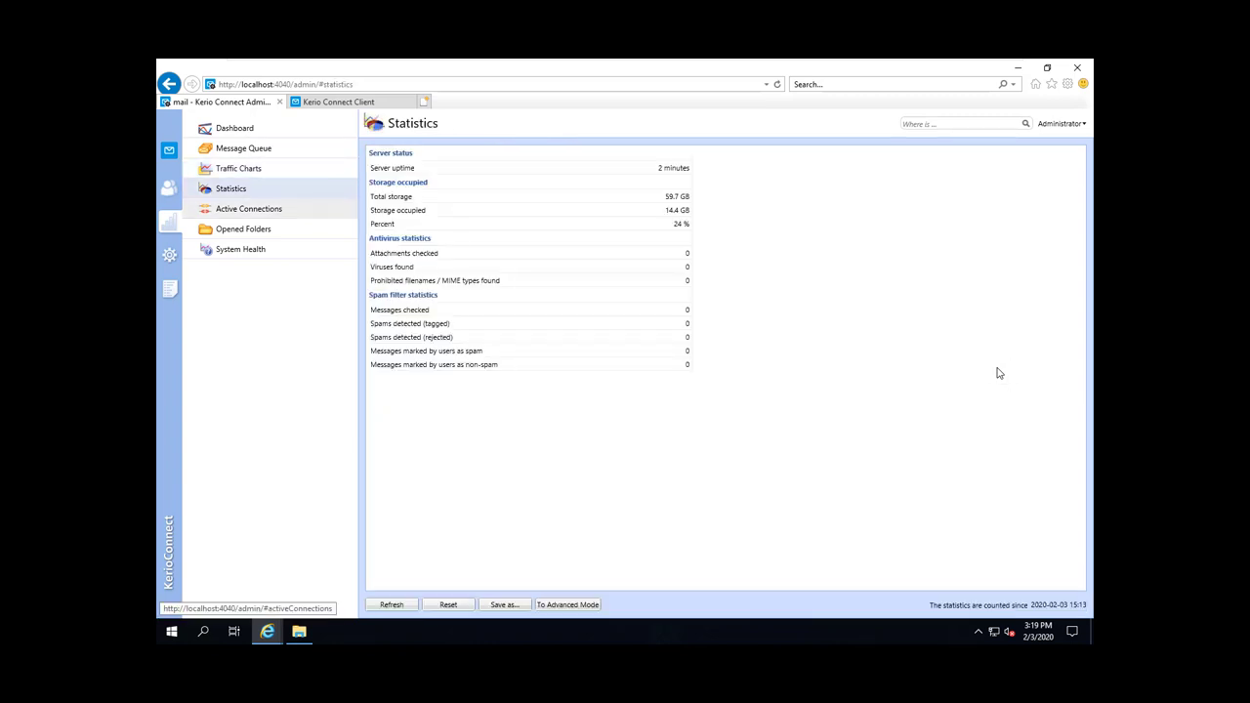
key("Return")
key("Tab")
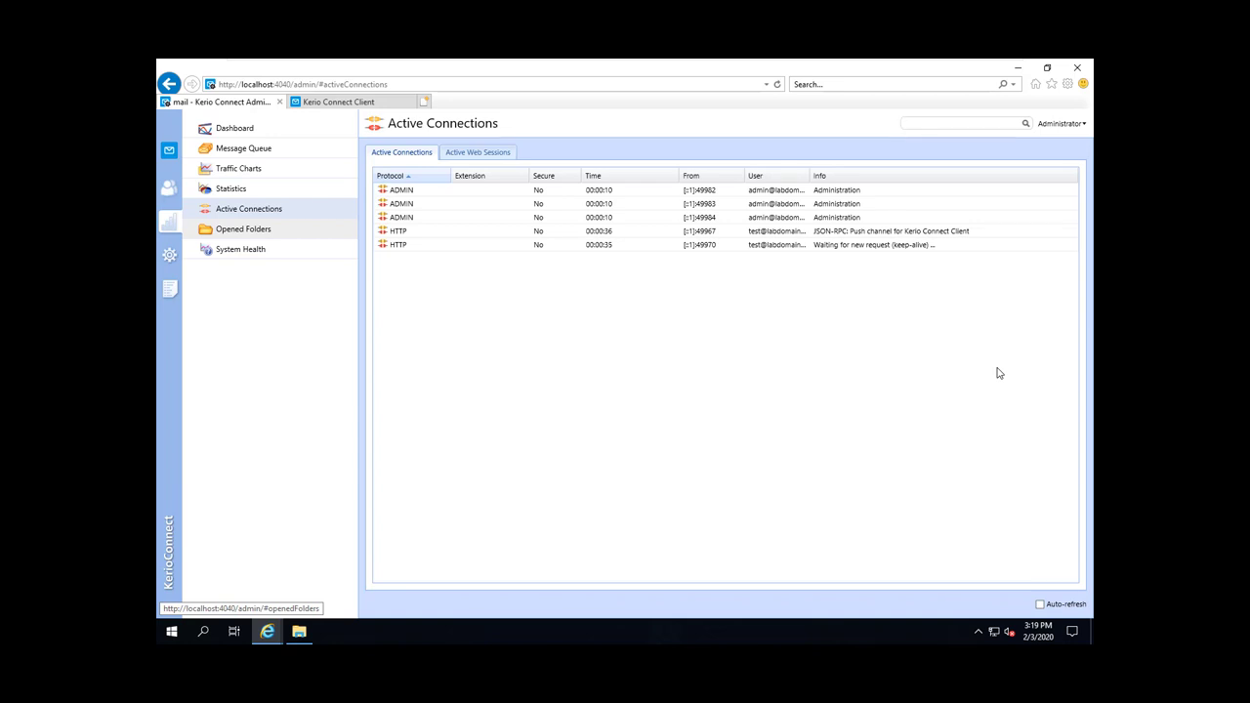
key("Tab")
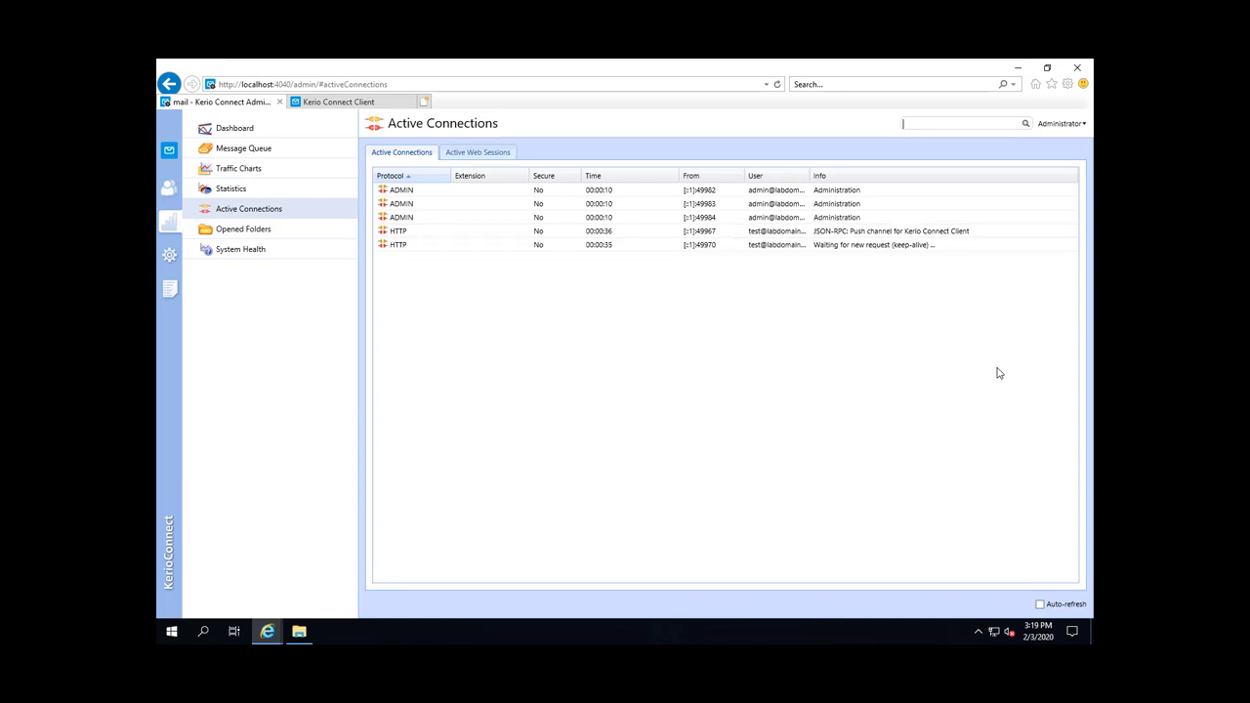
key("Down")
key("shift+Tab")
key("Return")
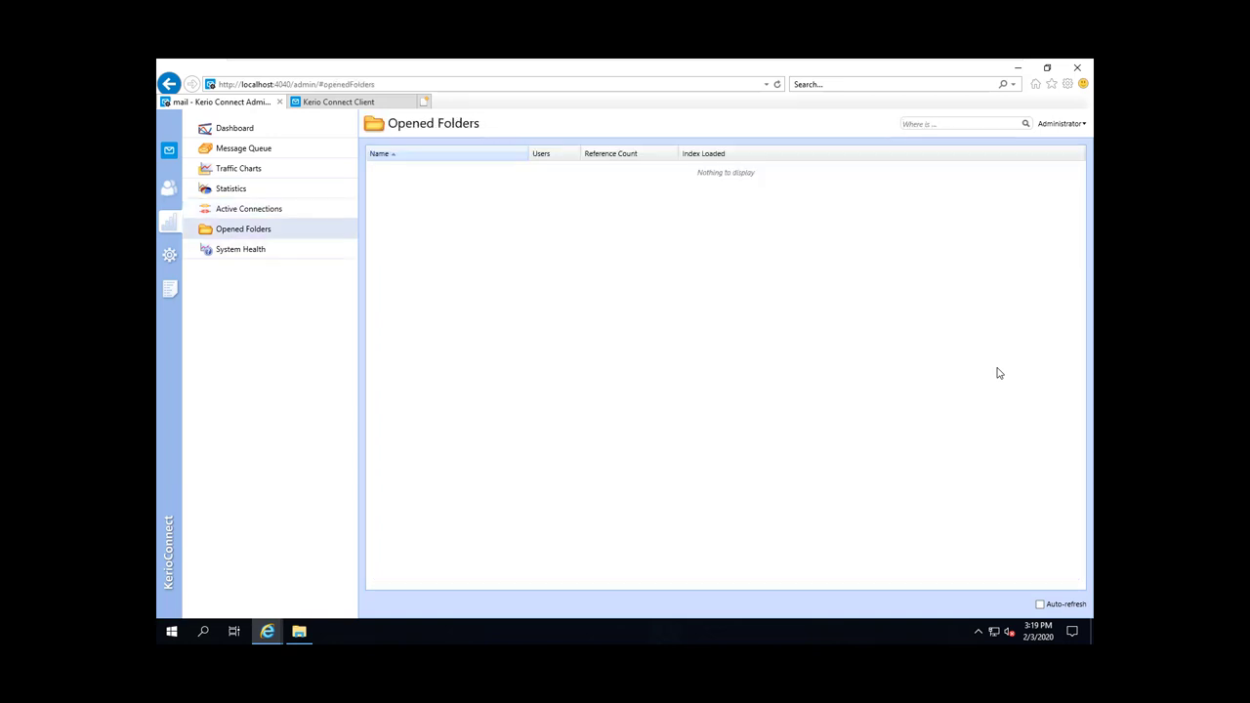
key("shift+Tab")
key("shift+Tab")
key("shift+Tab")
Step: Pass through the Users and empty Groups lists to the Config log
key("Return")
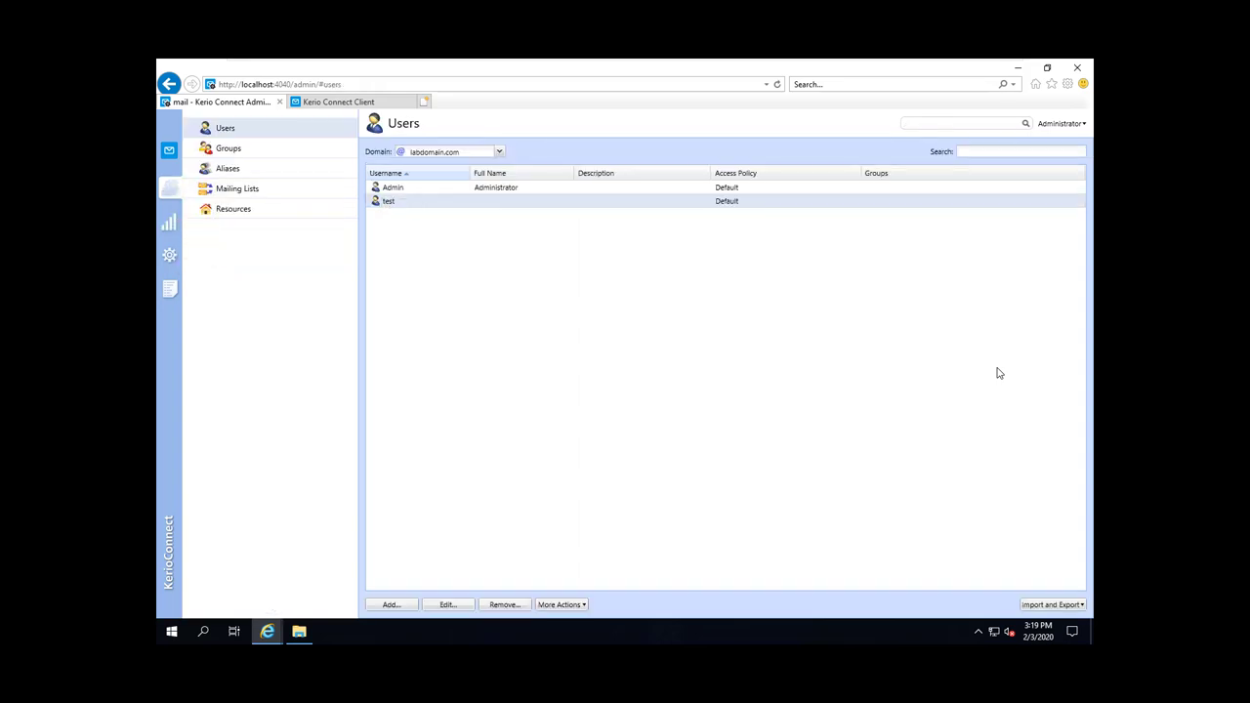
key("Tab")
key("Return")
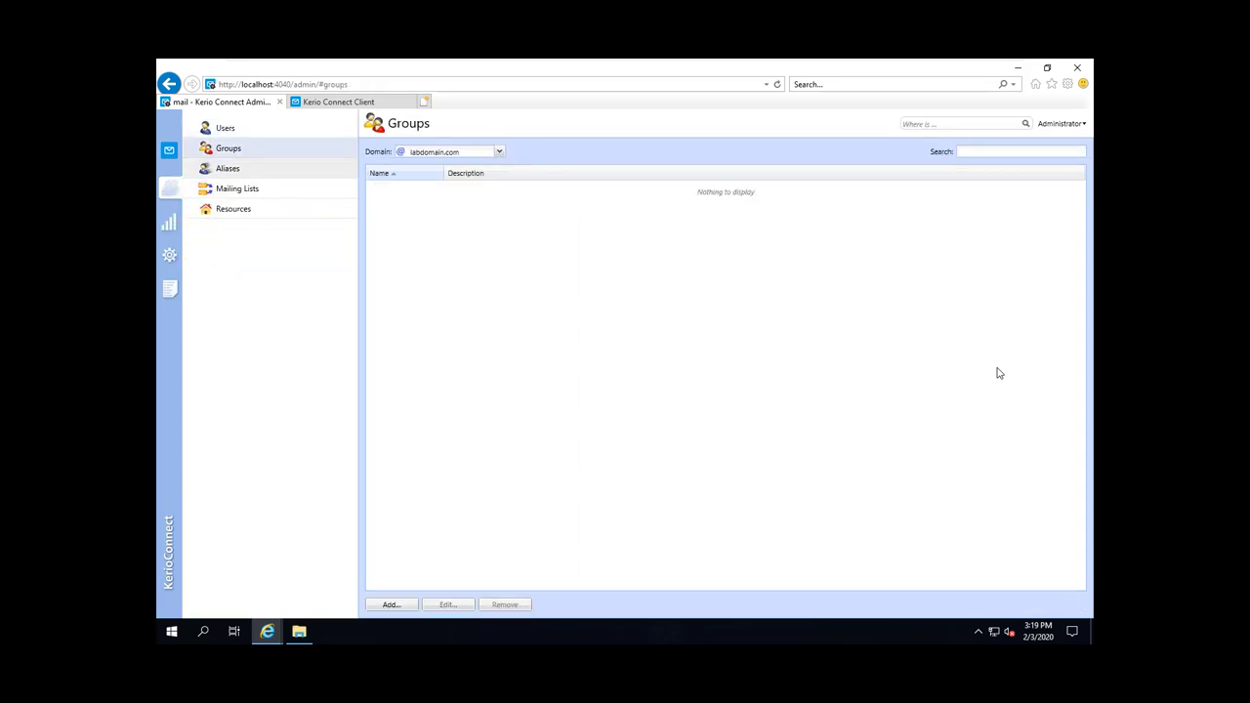
key("Tab")
key("Tab")
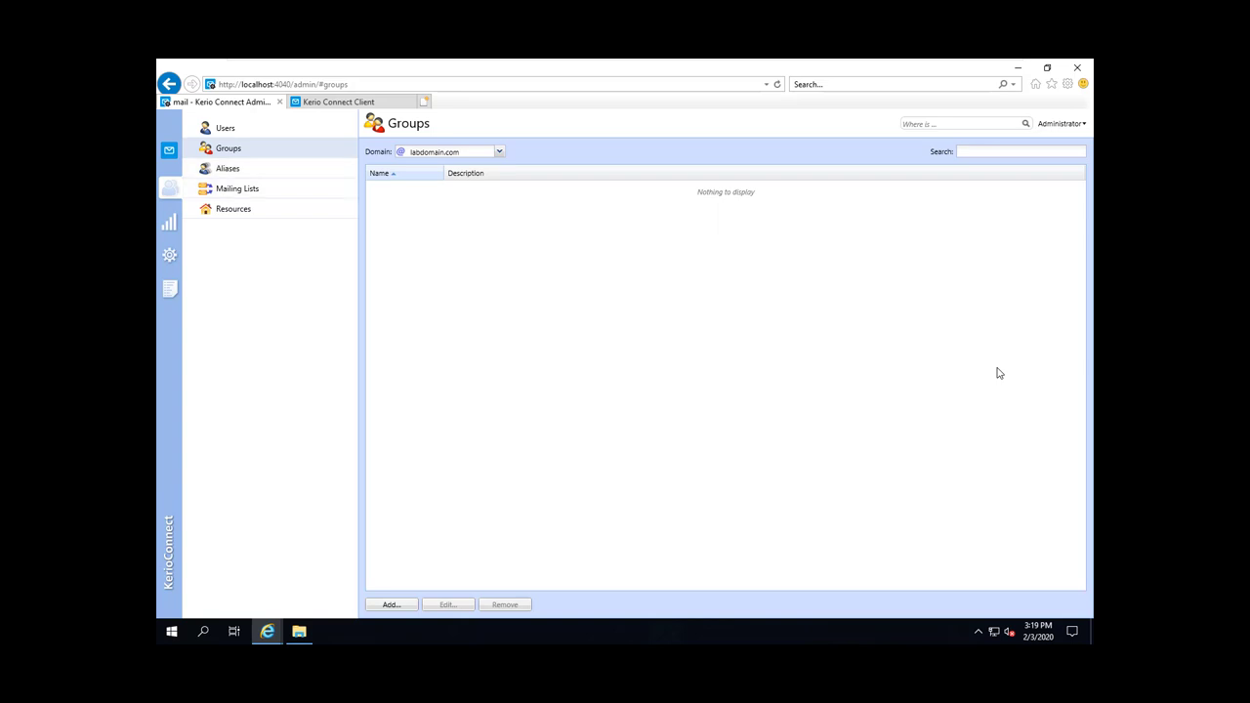
key("Return")
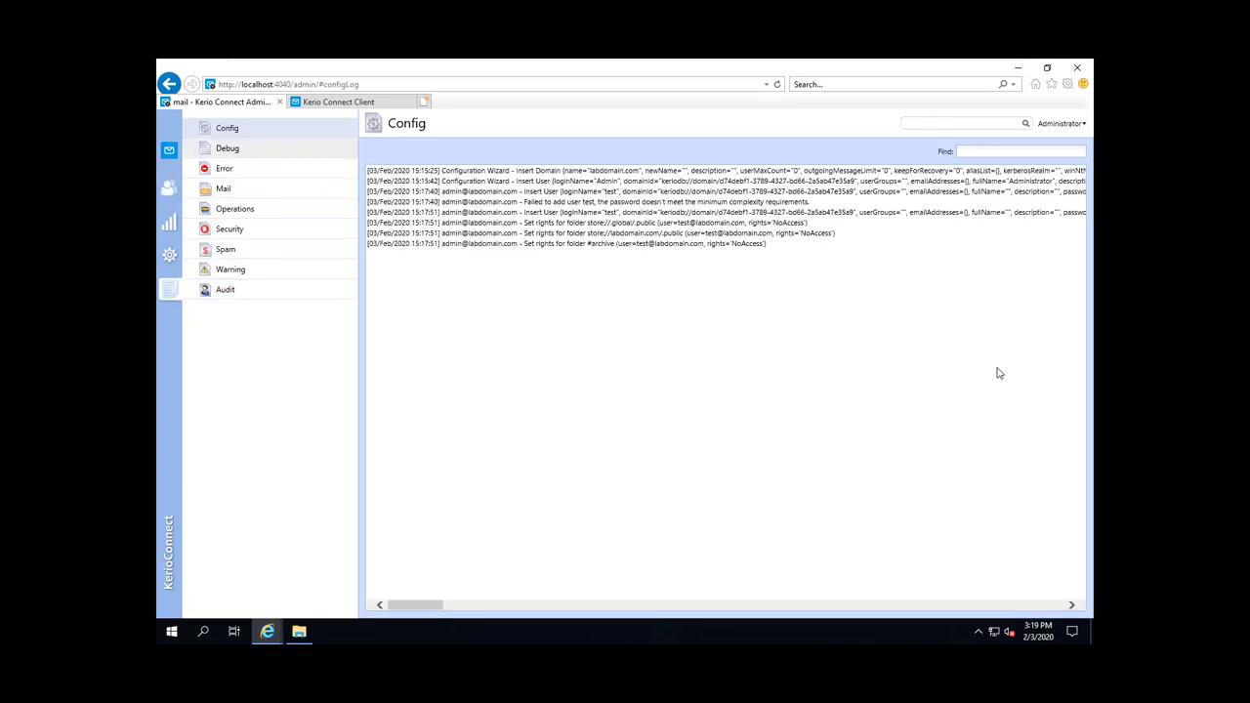
Step: Step through the Debug and Error logs toward the Mail log
key("Down")
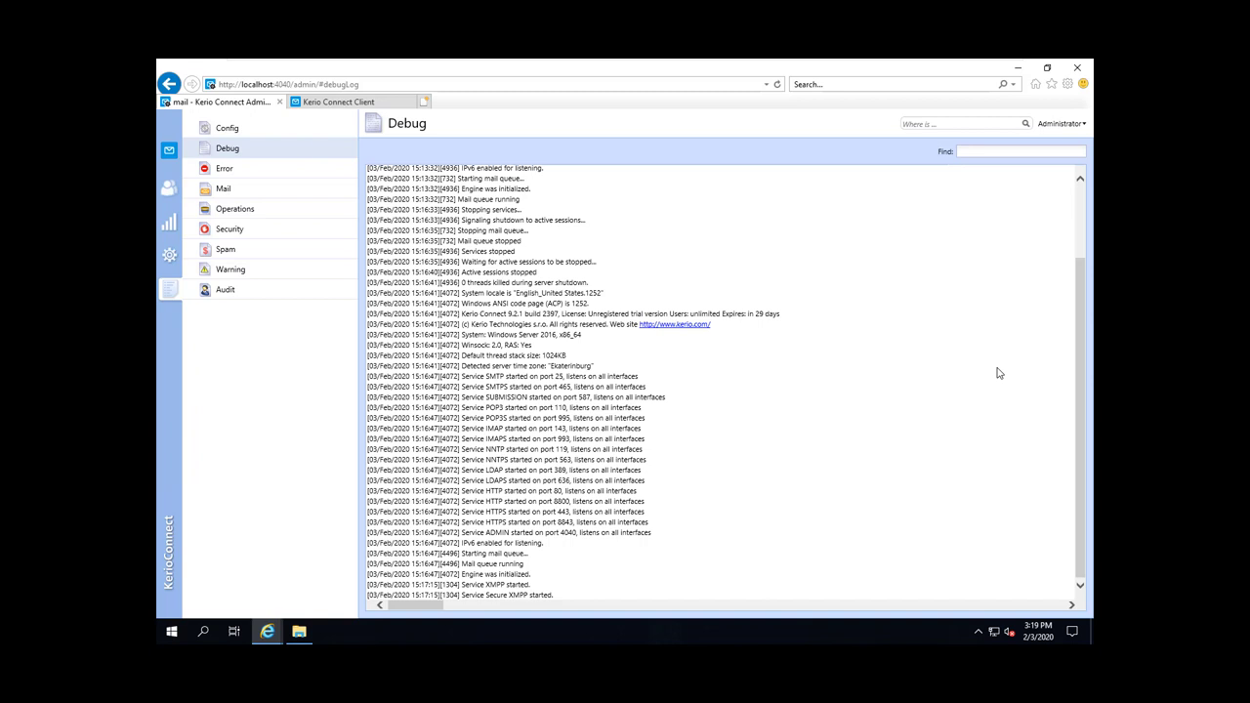
key("Down")
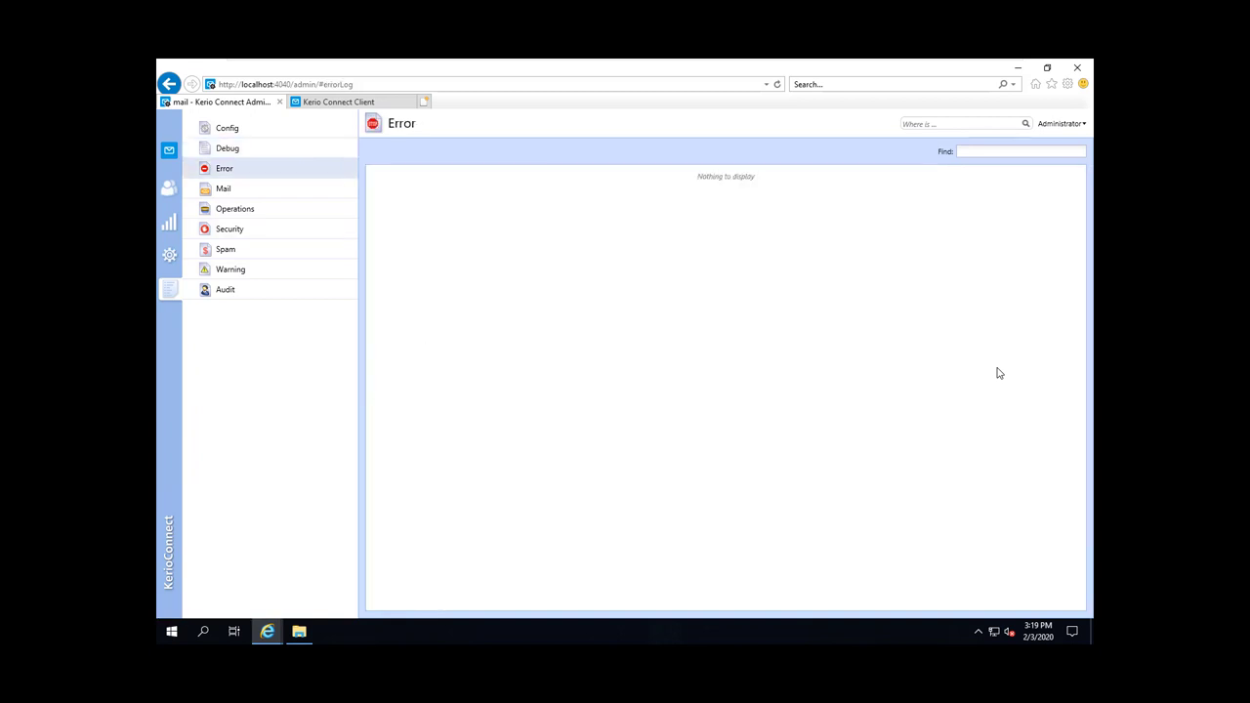
key("Down")
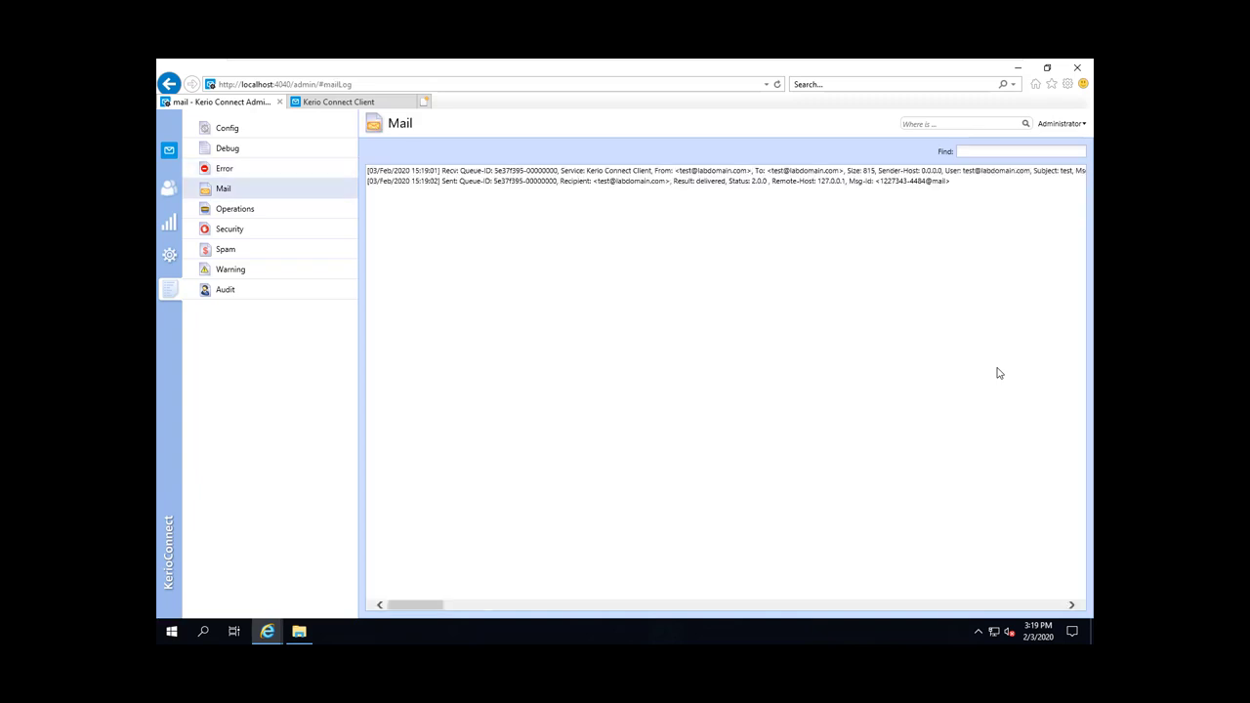
Step: Highlight the test message's sender, recipient and delivery result in the Mail log, then view Operations
mouse_move(586, 170)
left_mouse_down()
mouse_move(659, 170)
mouse_move(367, 170)
mouse_move(861, 170)
left_mouse_up()
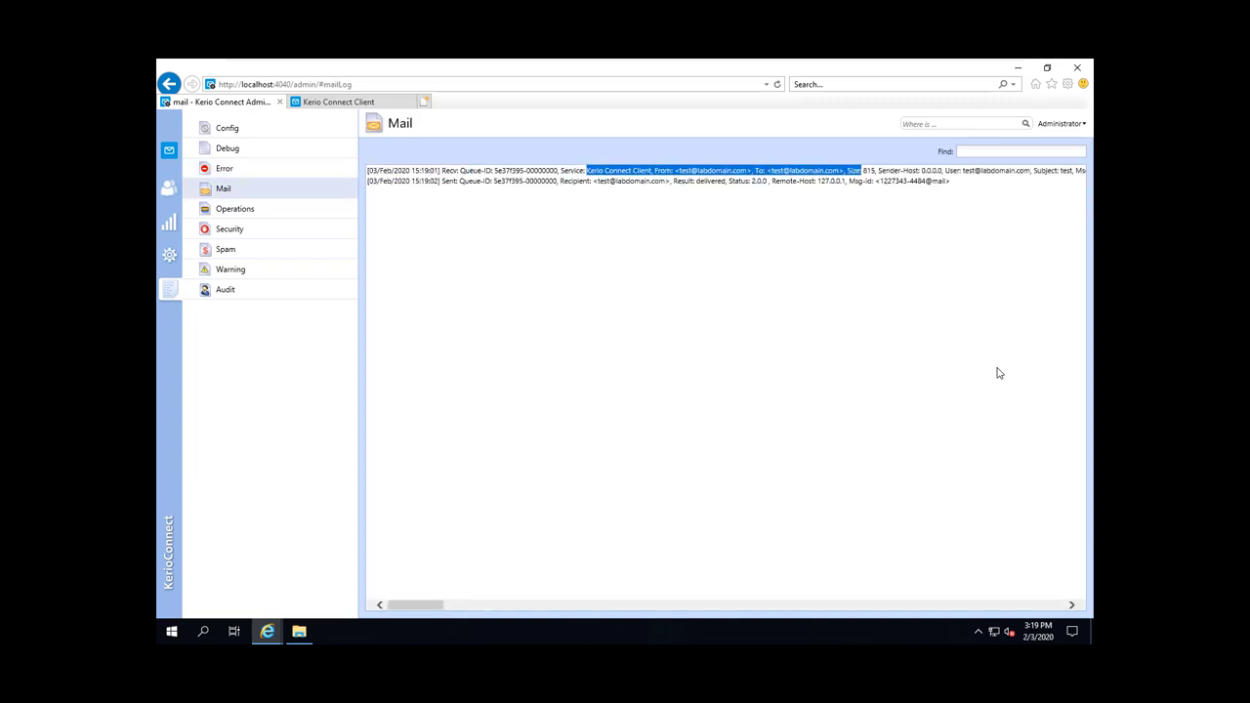
left_click(998, 373)
left_click_drag(559, 180, 863, 181)
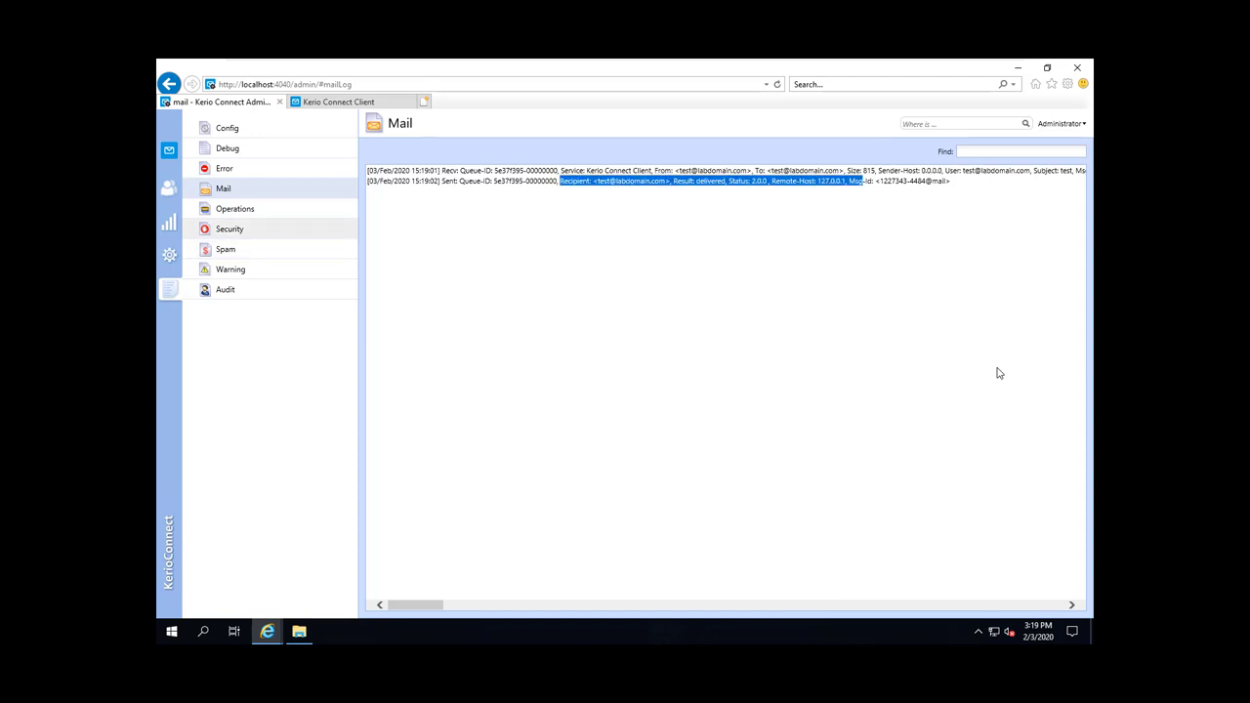
left_click(235, 208)
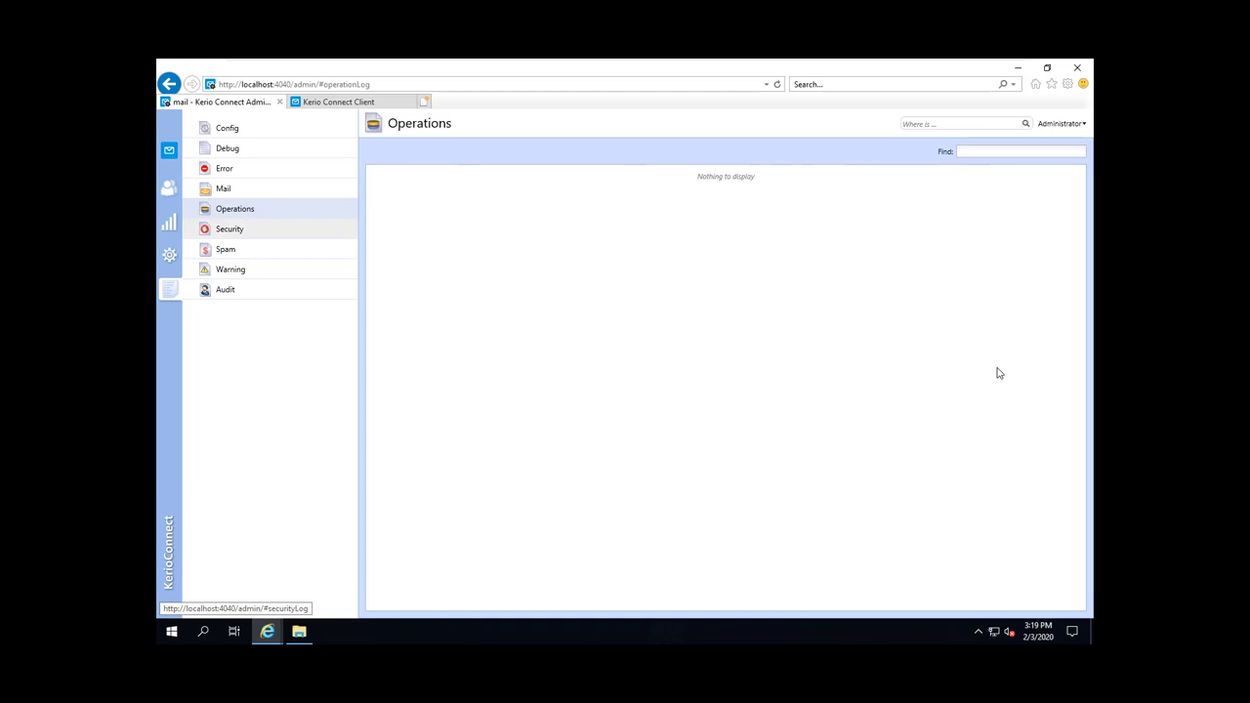
Step: Check the Security, Spam, Warning and Audit logs, then view the running Services list
left_click(229, 228)
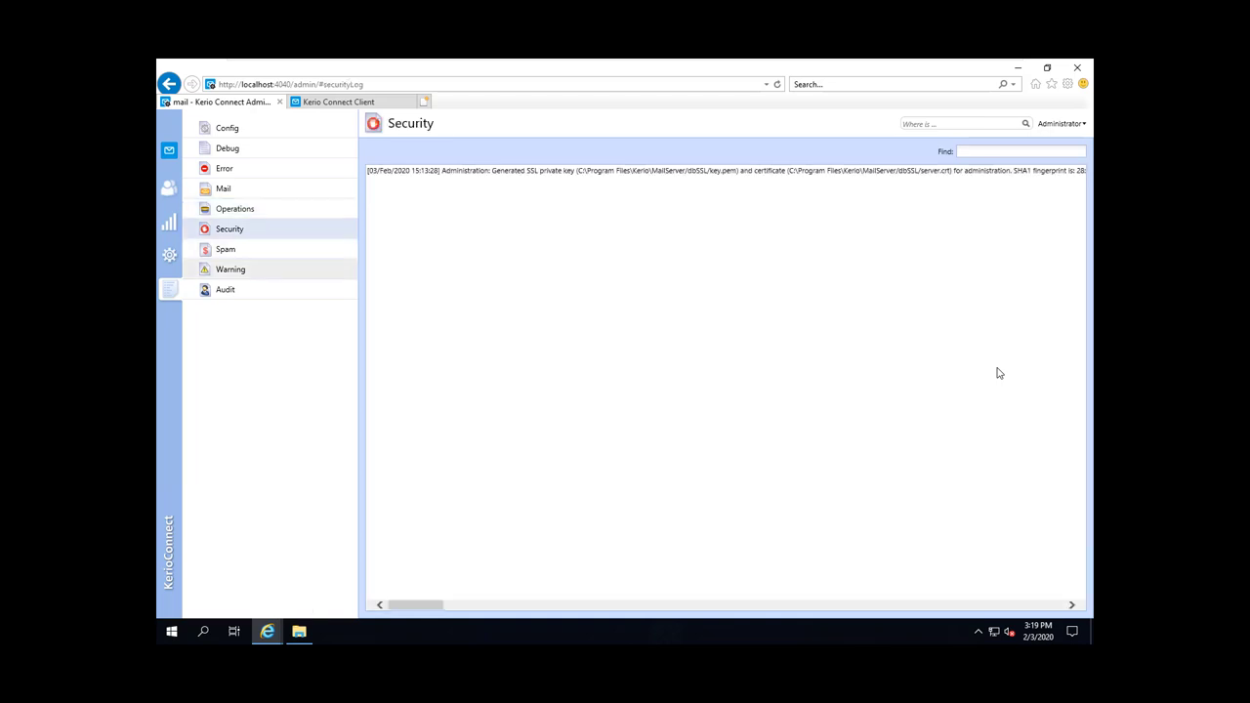
left_click(226, 249)
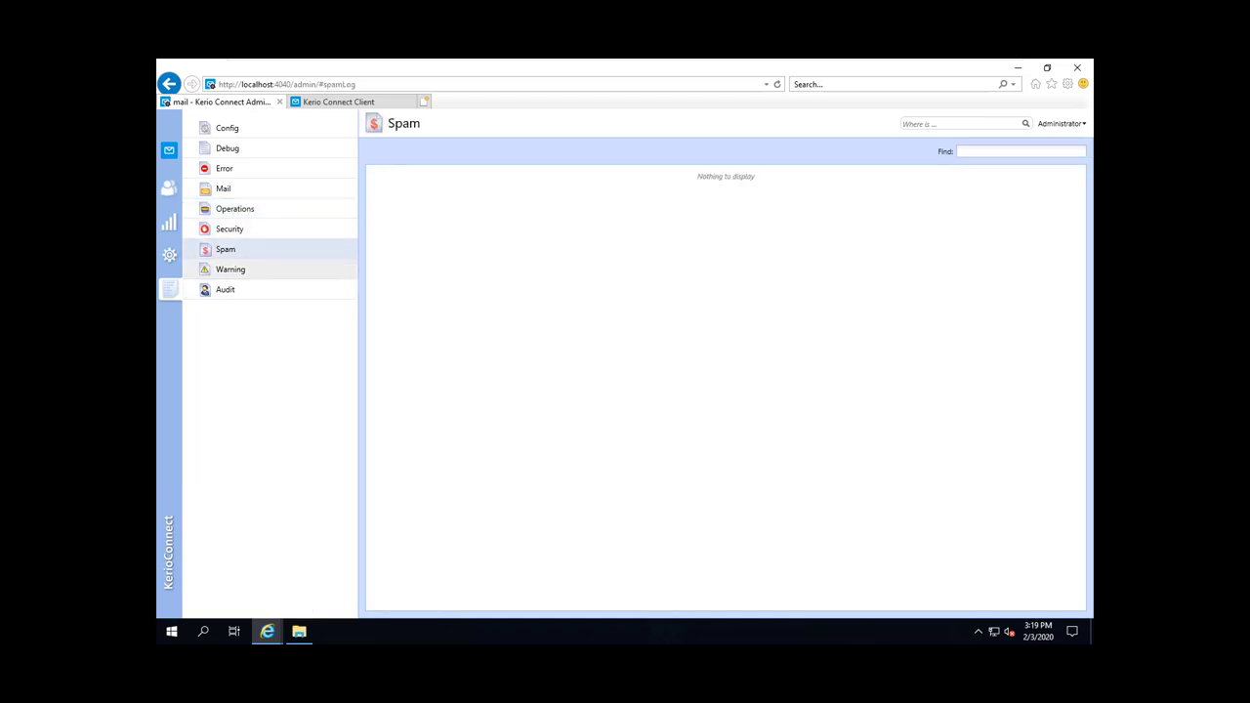
left_click(230, 268)
left_click(225, 289)
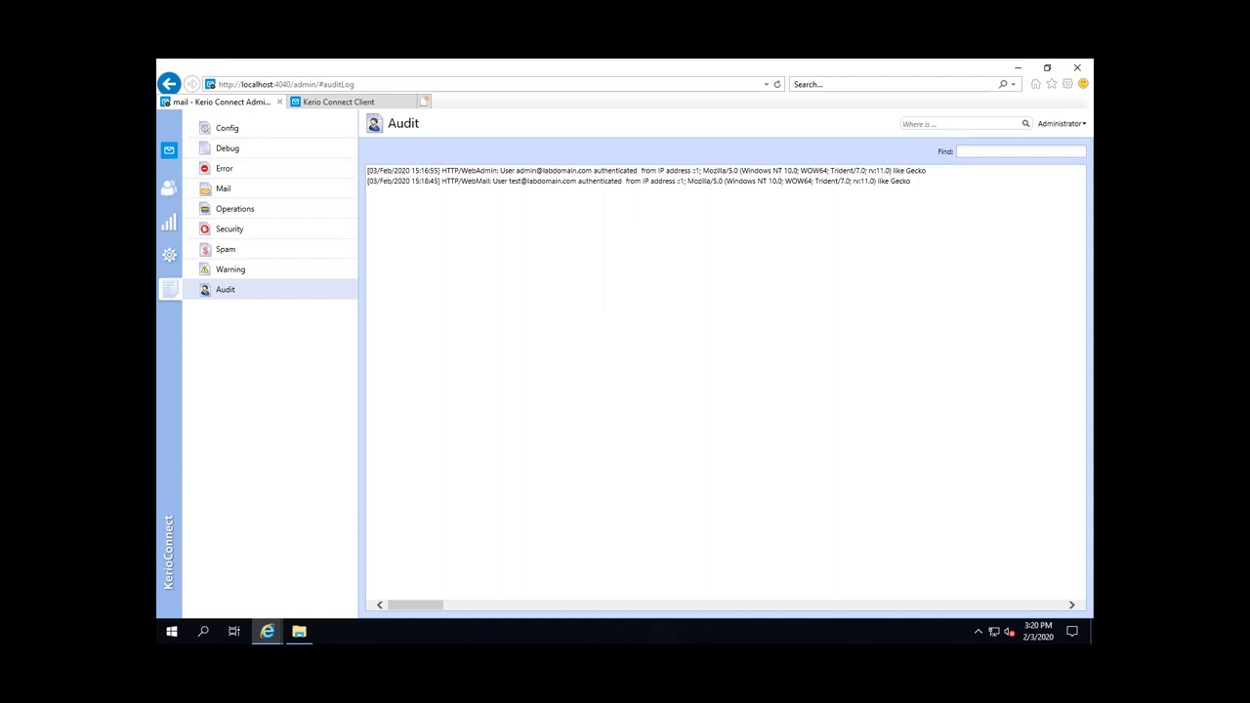
left_click(169, 254)
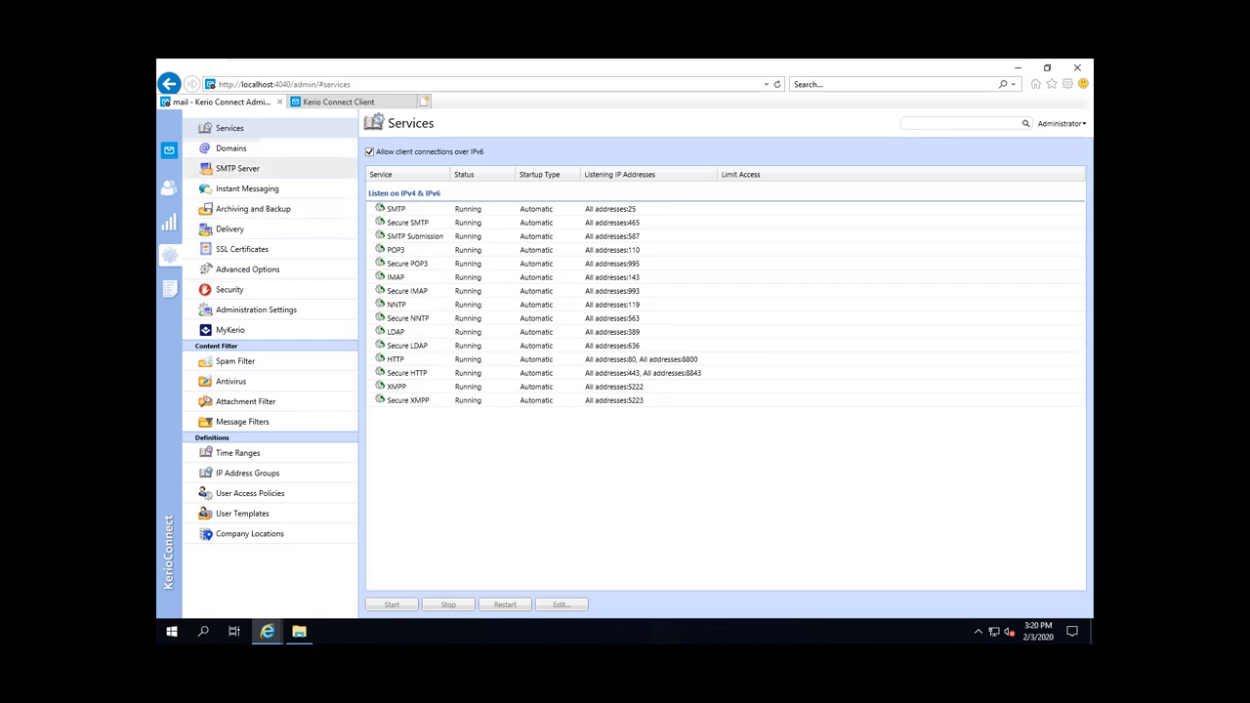
Step: Open Domains, confirm the internet hostname is still mail, and show the domain-type Add choices
left_click(231, 148)
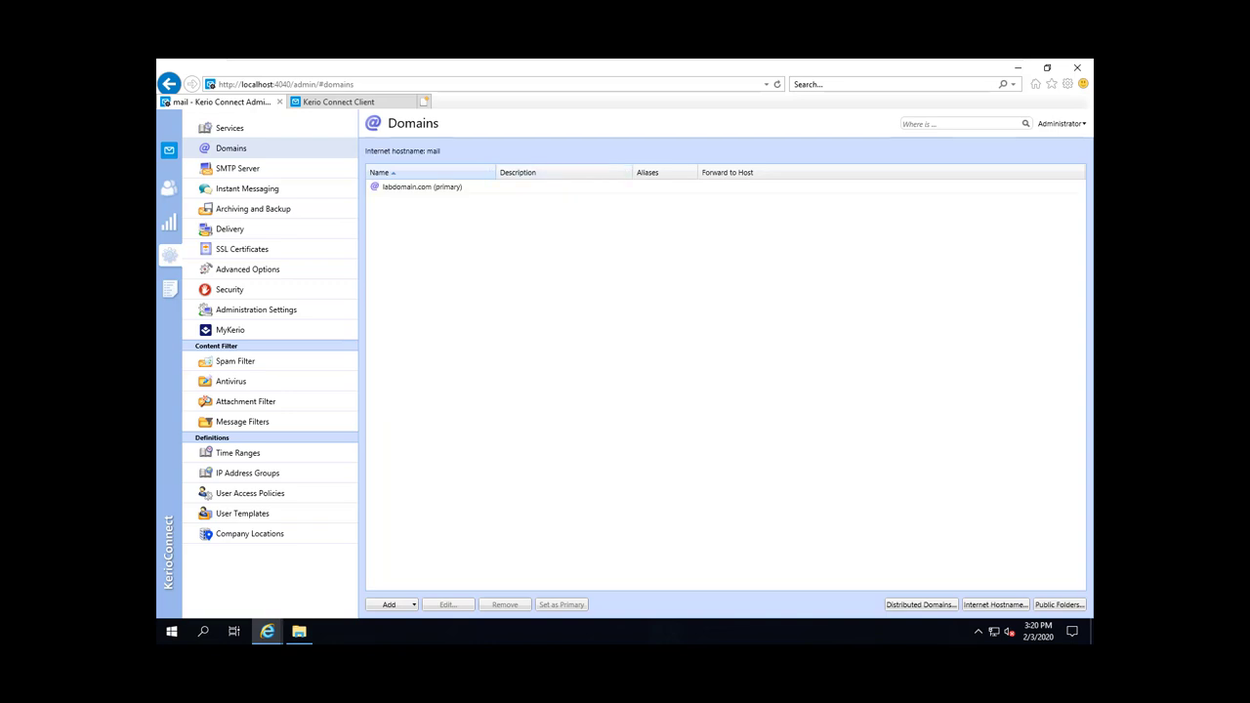
left_click(995, 604)
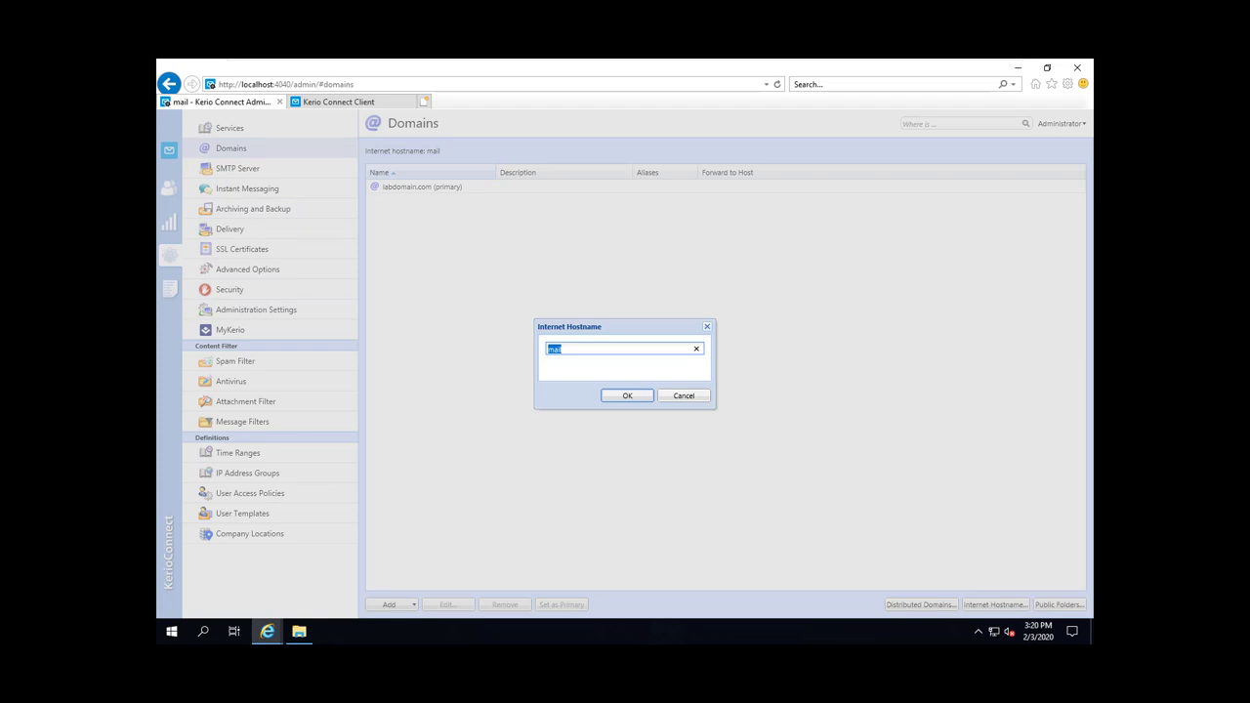
left_click(683, 396)
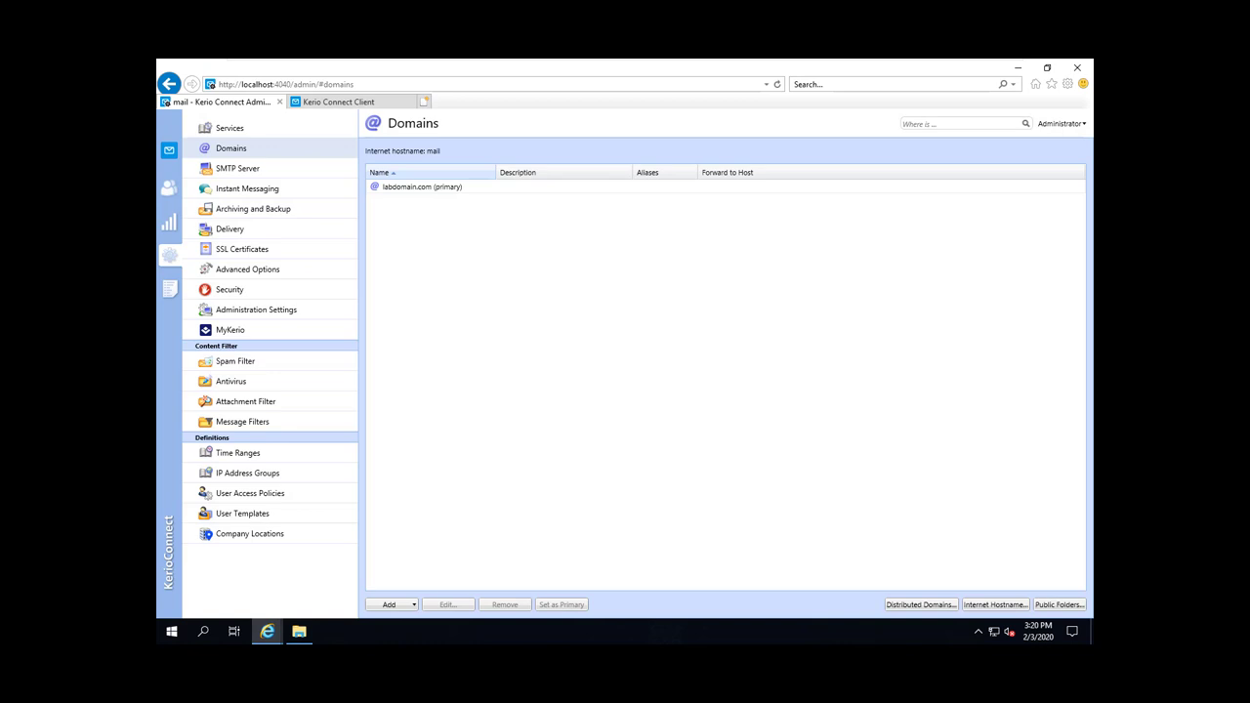
left_click(388, 604)
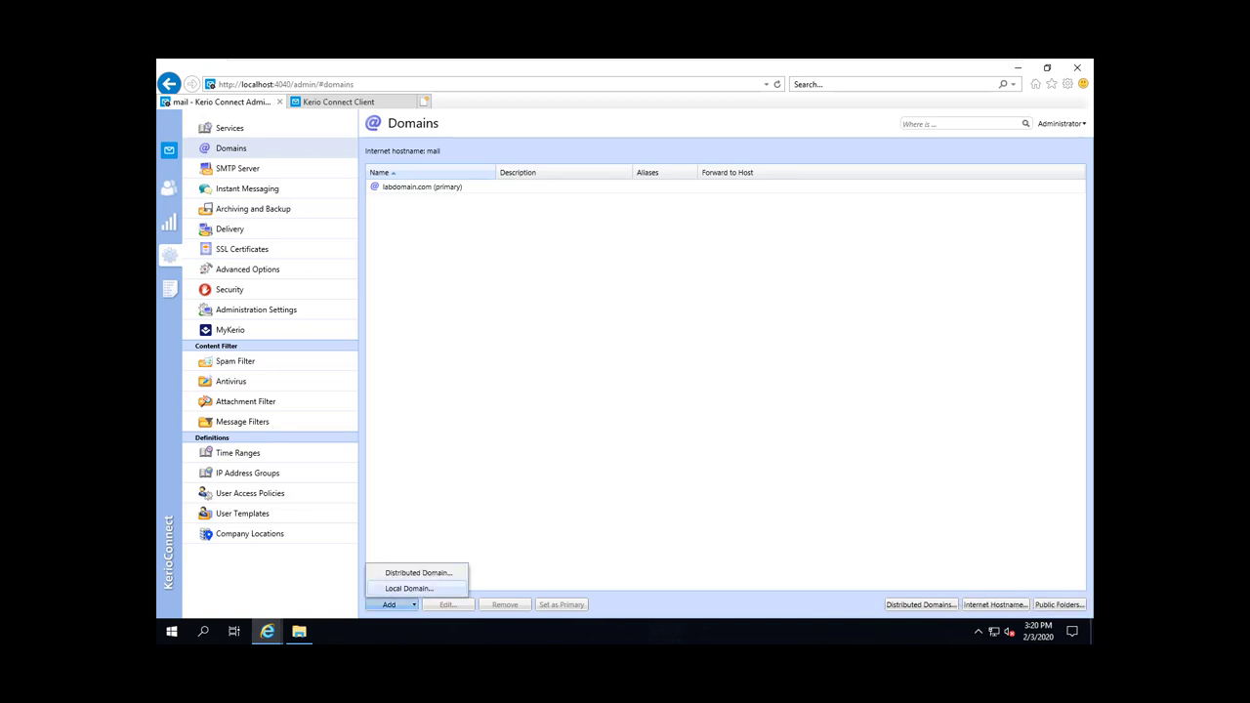
Step: Add the local domain testdomain.com with the description '2nd domain in the same server'
left_click(408, 588)
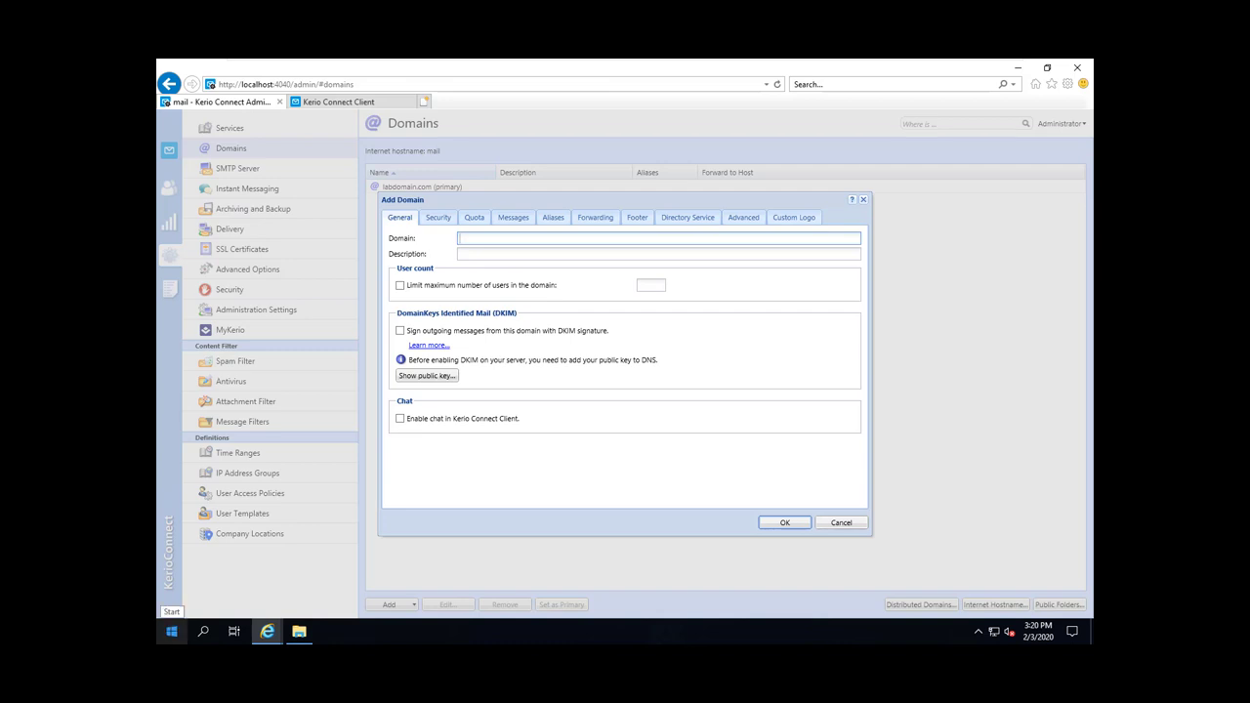
type("testdomain.com")
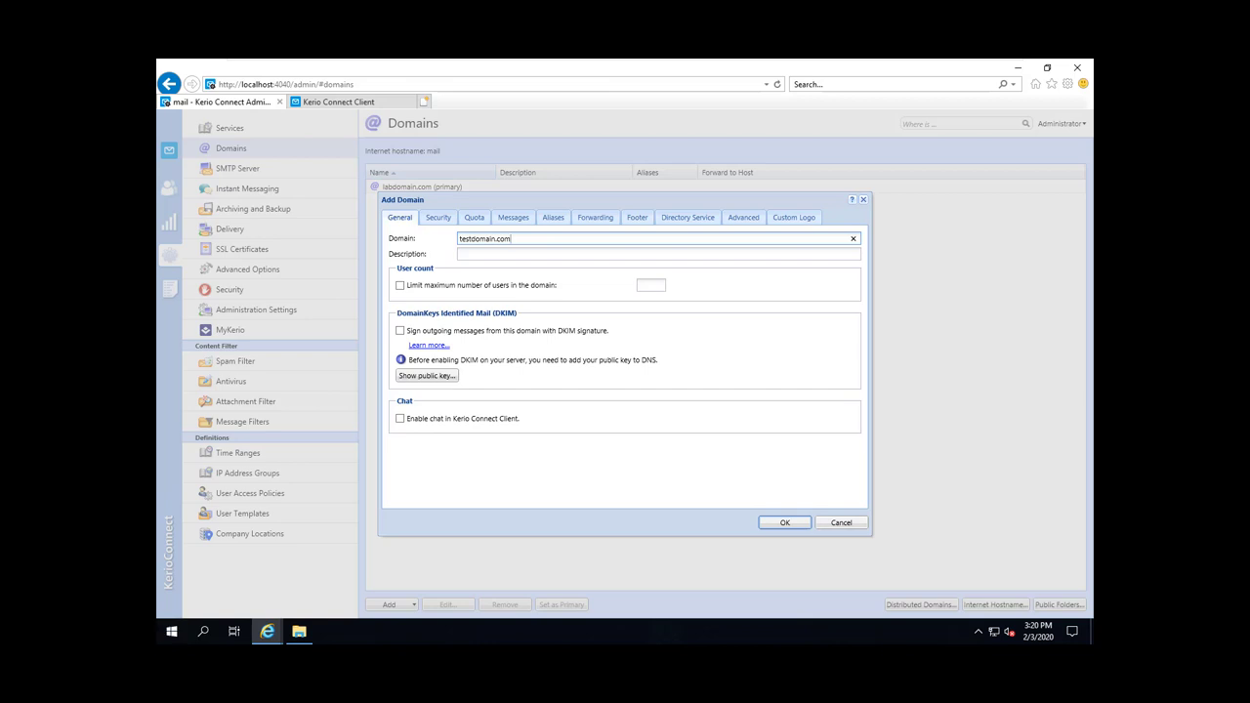
key("Tab")
type("2")
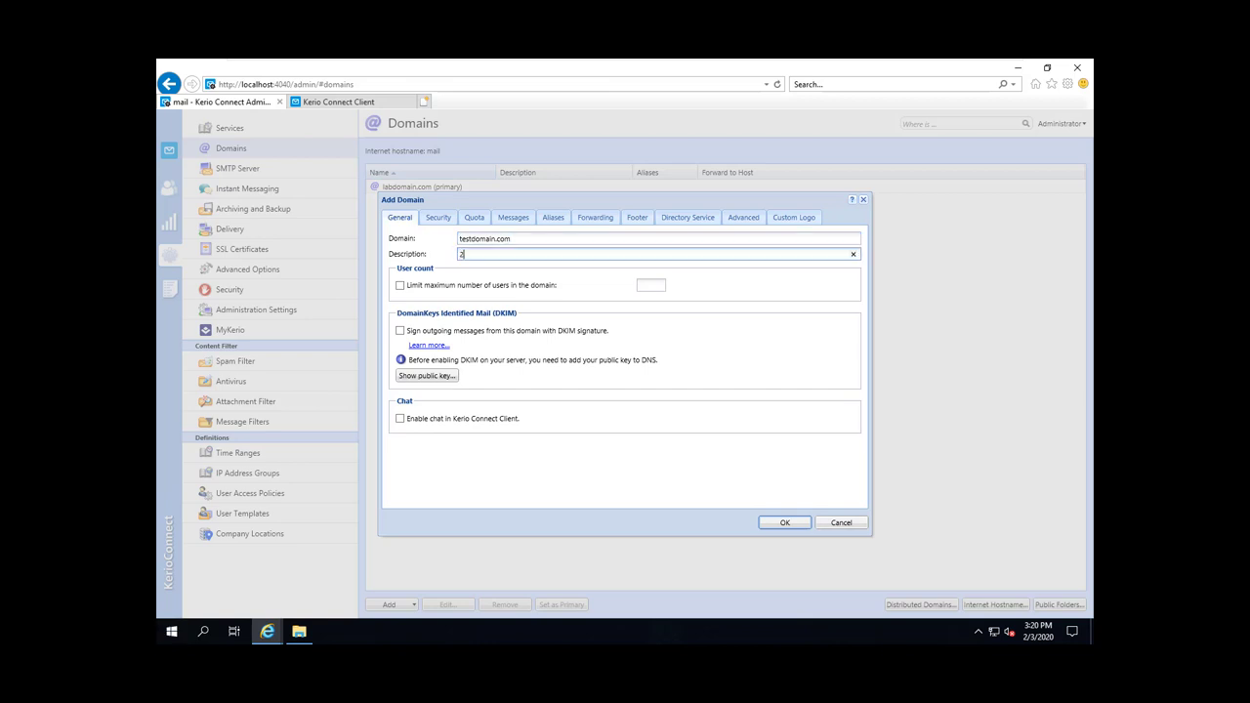
type("nd domain in the same server")
key("Return")
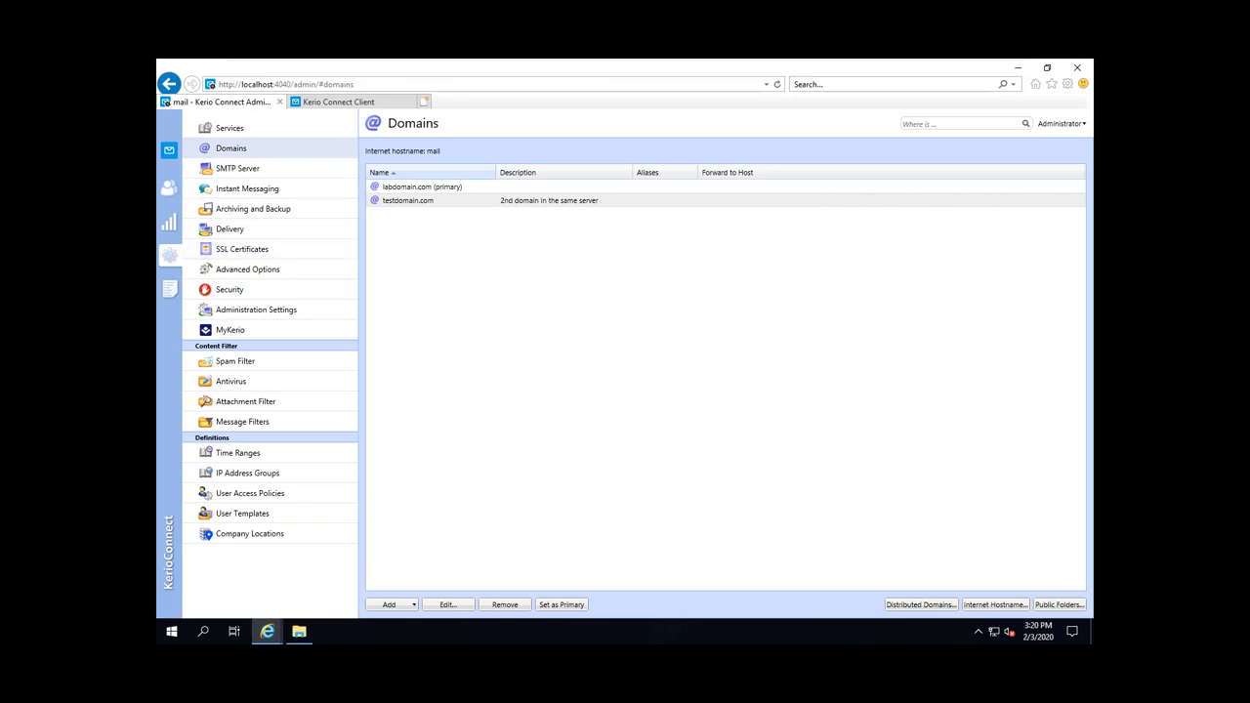
left_click(169, 188)
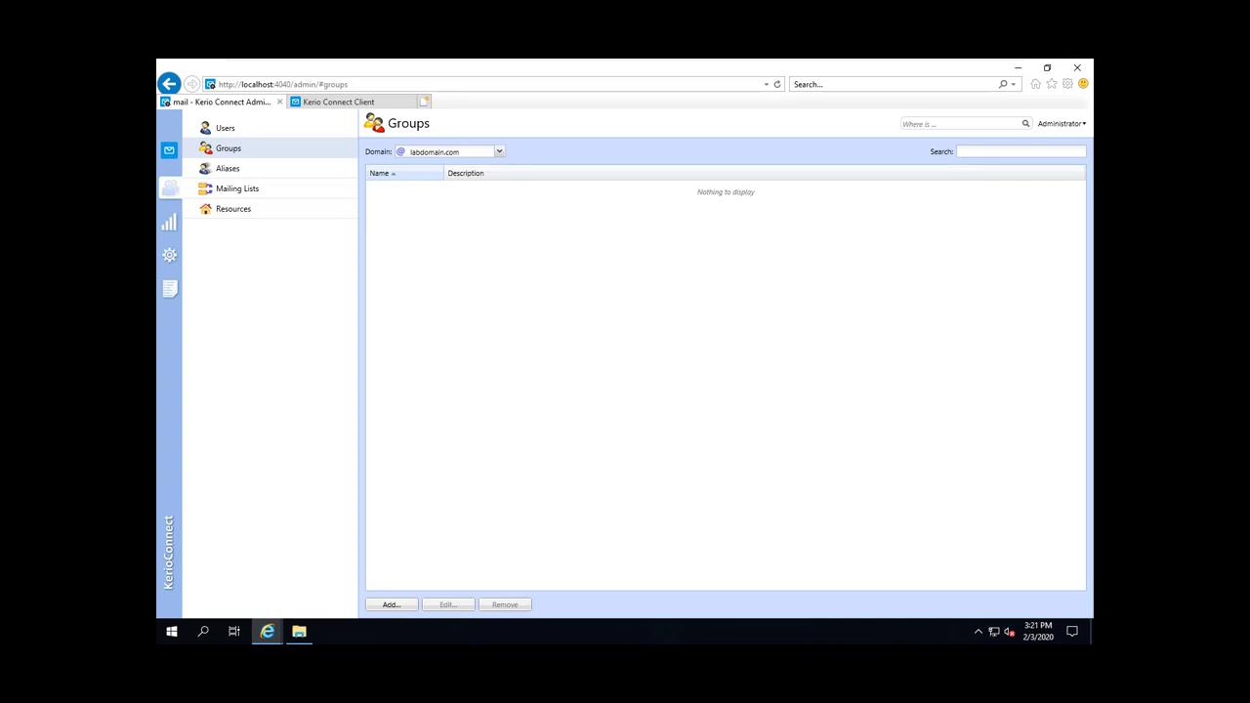
Step: Show the user accounts list for the testdomain.com domain
left_click(225, 128)
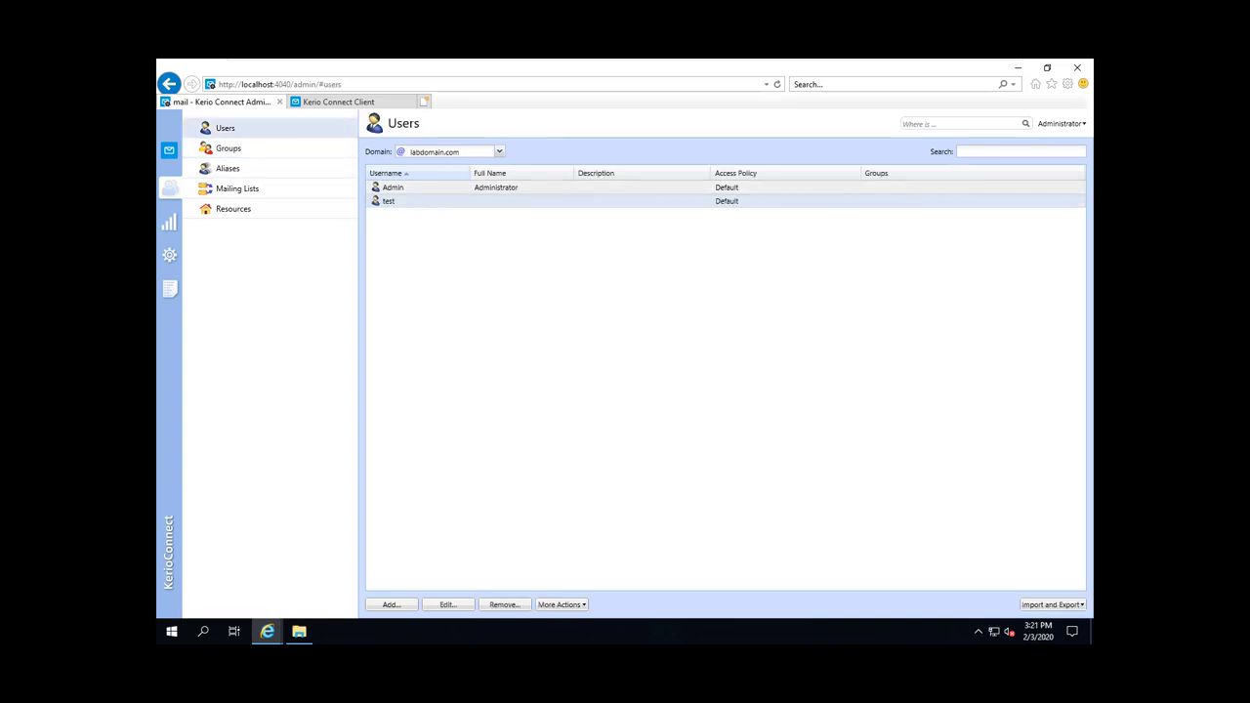
left_click(499, 152)
key("Down")
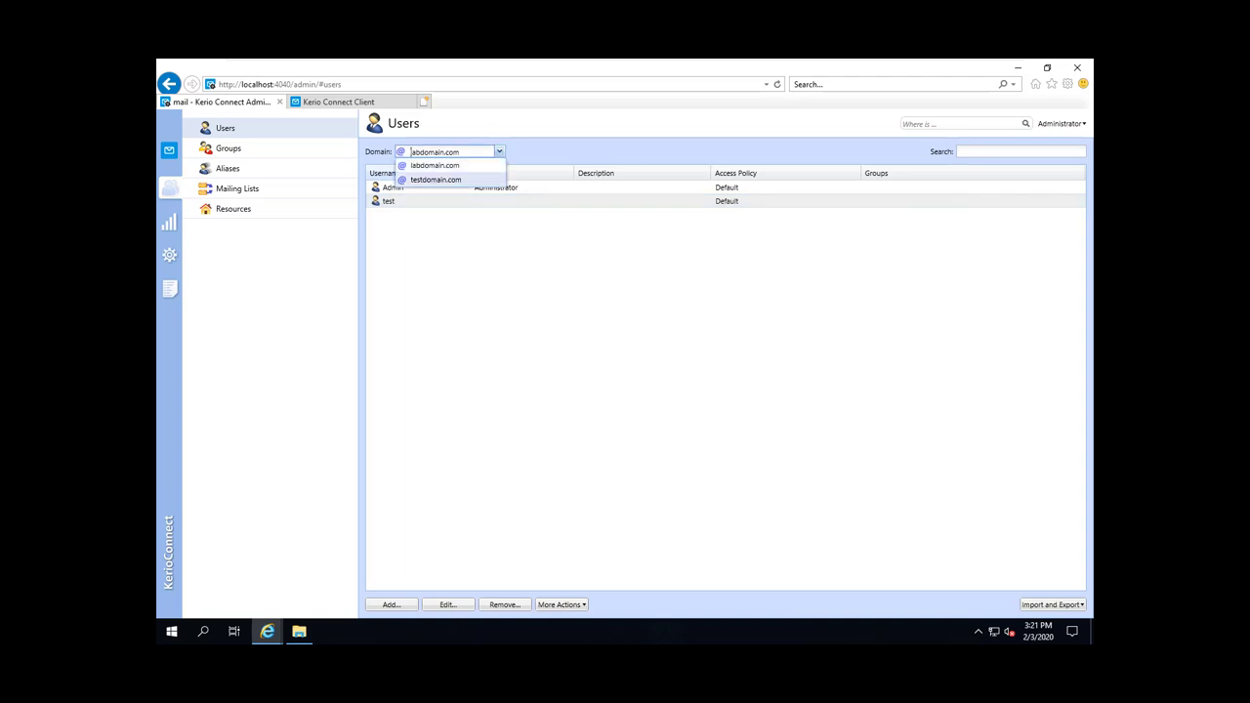
key("Return")
Step: Start a new user in testdomain.com with the username user1
right_click(507, 223)
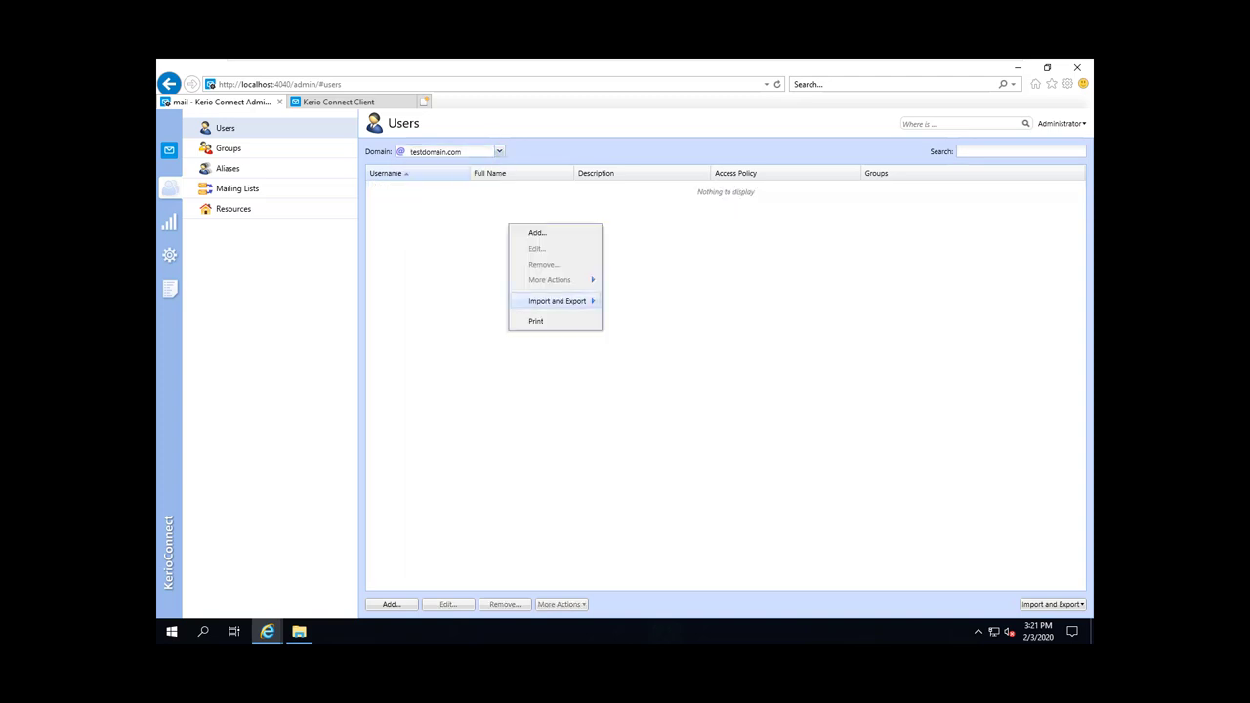
left_click(532, 232)
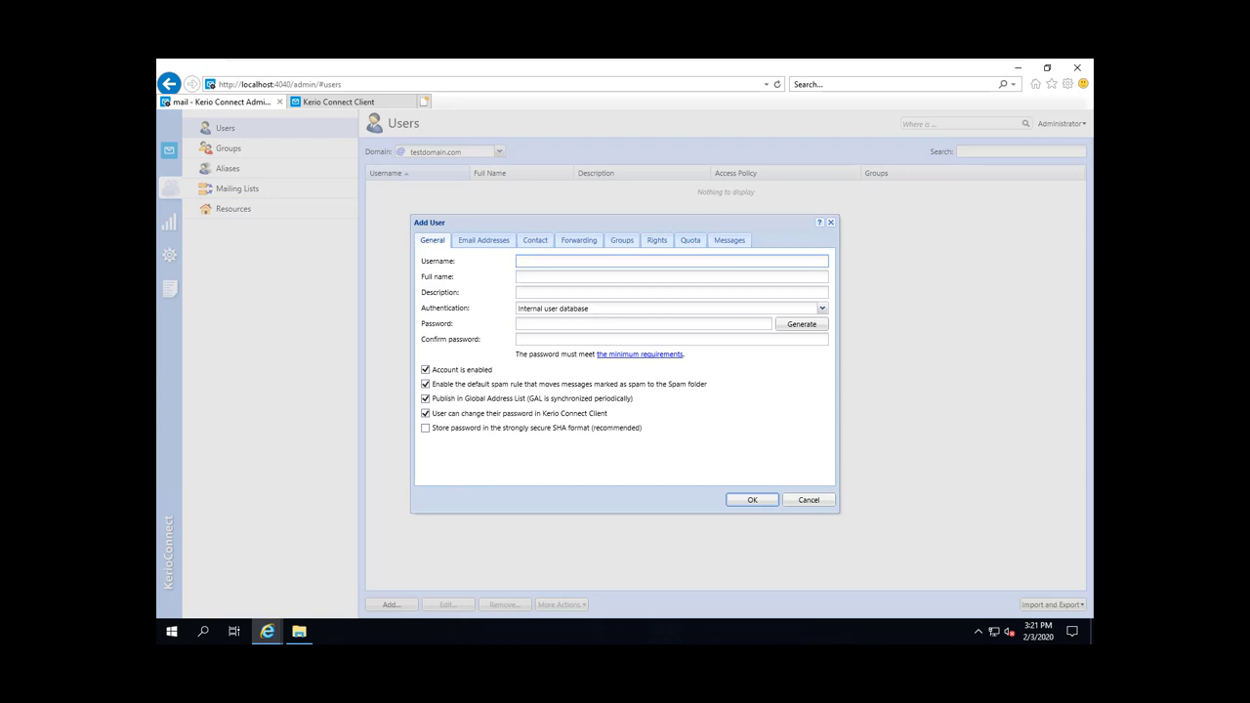
type("user1")
mouse_move(1068, 357)
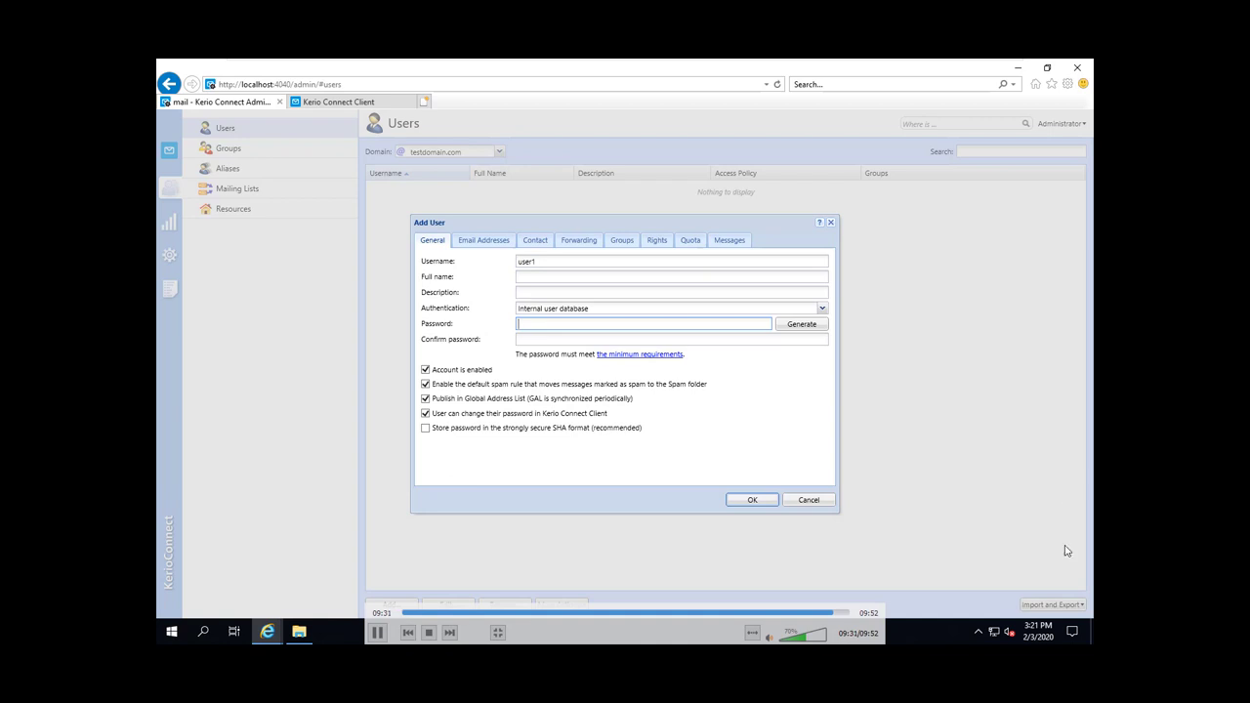